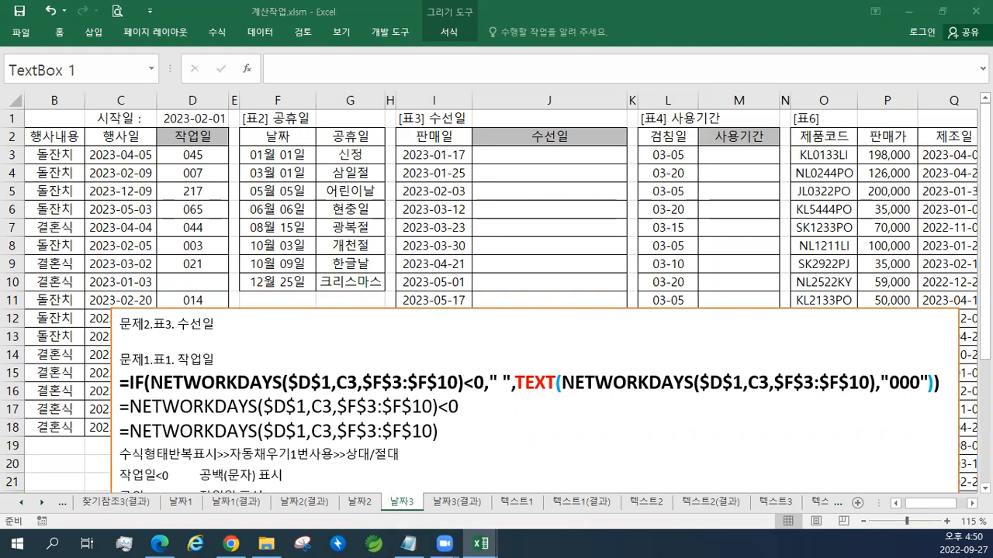
# Step: Under the 문제2.표3. 수선일 heading, add the notes 수식형태반복표시>>자동채우기1번사용>>상대/절대, 작업 완료 날짜 표시(주말제외) [날짜], WORKDAY(시작날짜,작업일수,휴일), 사용자 지정 표시형식 [문자], TEXT(데이터,표시형식코드)
pyautogui.click(150, 342)
pyautogui.write('수식형태반복표시>>자동채우기1번사용>>상대/절대 작업 완료 날짜 표시(주말제외) [날짜] WORKDAY(시작날짜,작업일수,휴일) 사용자 지정 표시형식 [문자] TEXT(데이터,표시형식코드)')
pyautogui.scroll(-3, 398, 418)
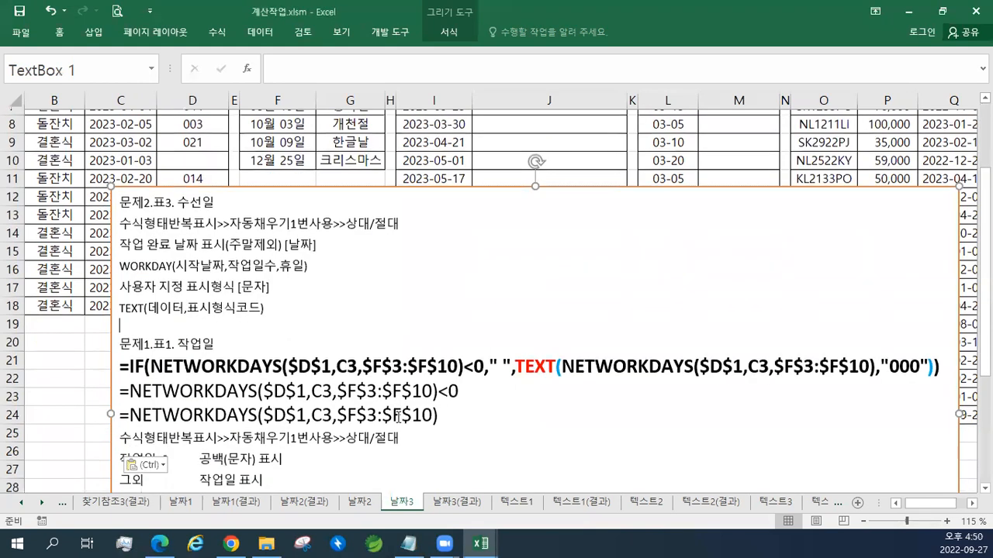
# Step: Copy the word 작업일 from the 문제1 notes to after the plain =NETWORKDAYS($D$1,C3,$F$3:$F$10) line, separated by spaces
pyautogui.scroll(-1, 398, 417)
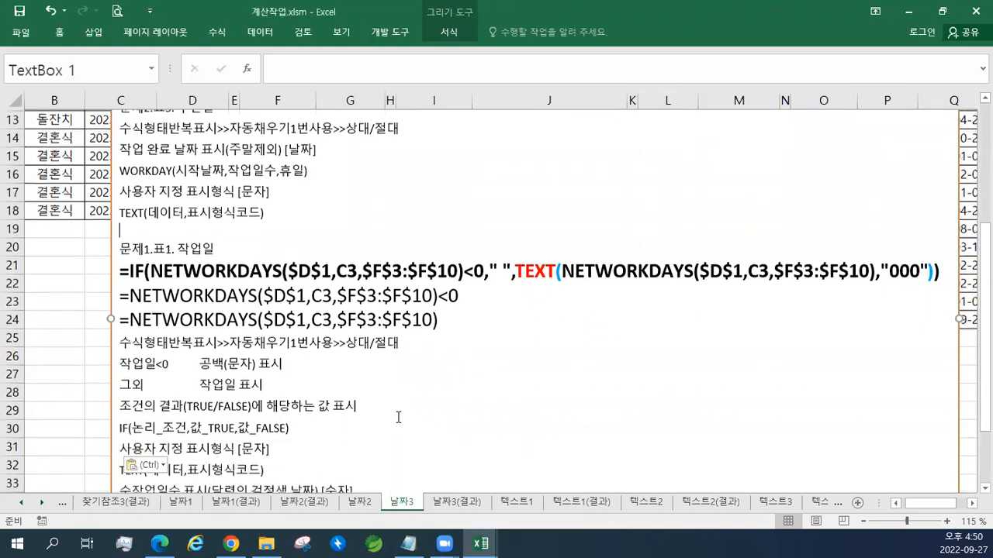
pyautogui.moveTo(155, 362); pyautogui.dragTo(121, 362)
pyautogui.hotkey('ctrl', 'c')
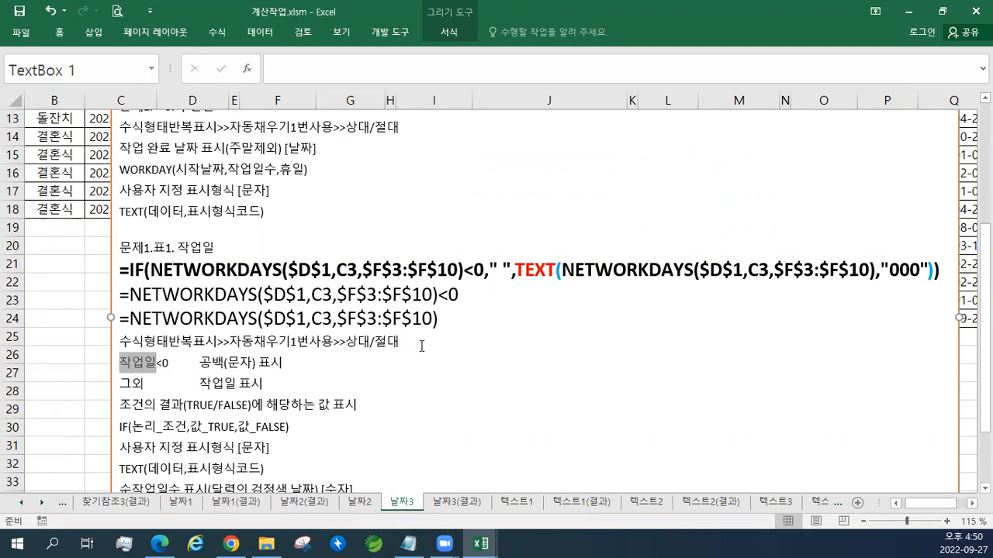
pyautogui.click(471, 321)
pyautogui.hotkey('ctrl', 'v')
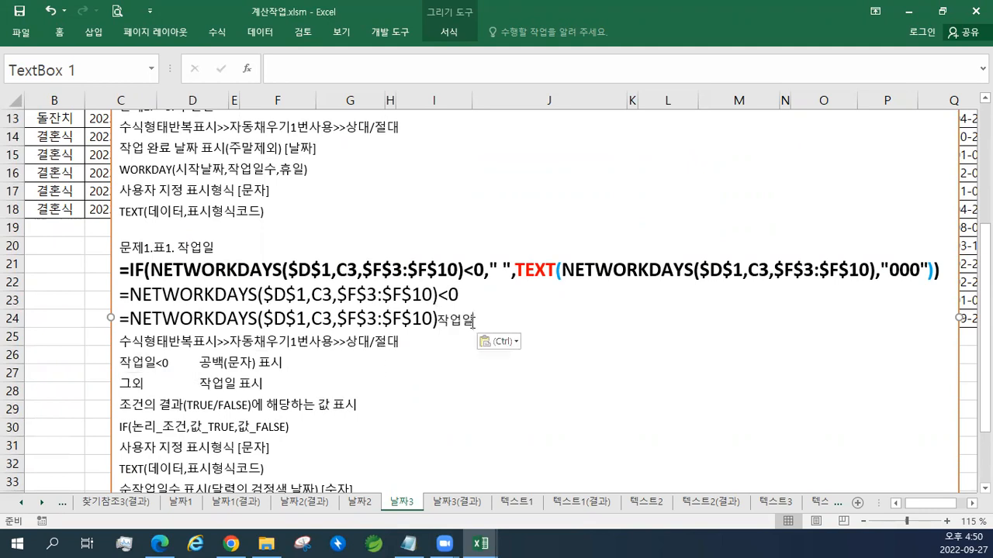
pyautogui.click(443, 325)
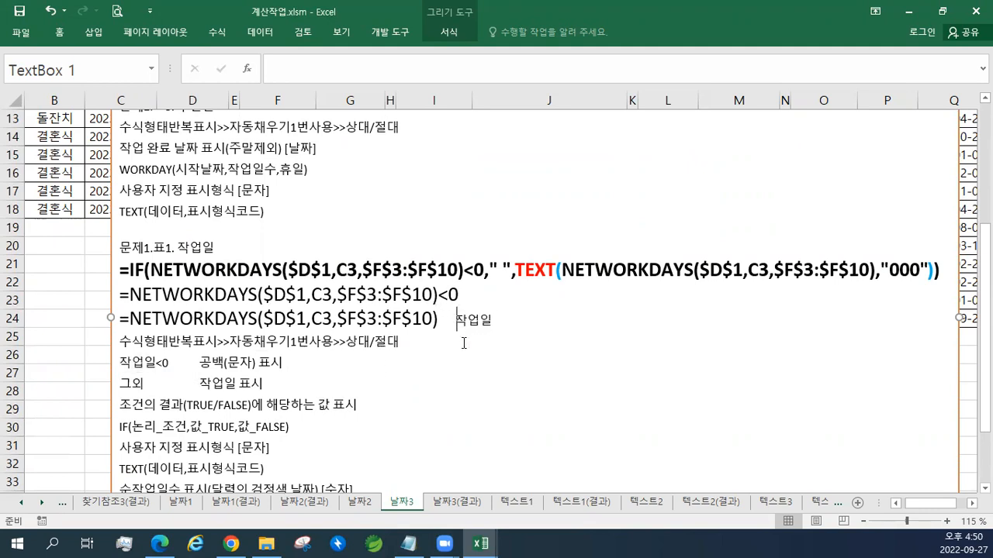
# Step: Add the line =WORKDAY(I3,3,$F$3:$F$10) with a 수선일 label directly under the 문제2.표3. 수선일 heading
pyautogui.scroll(3, 464, 343)
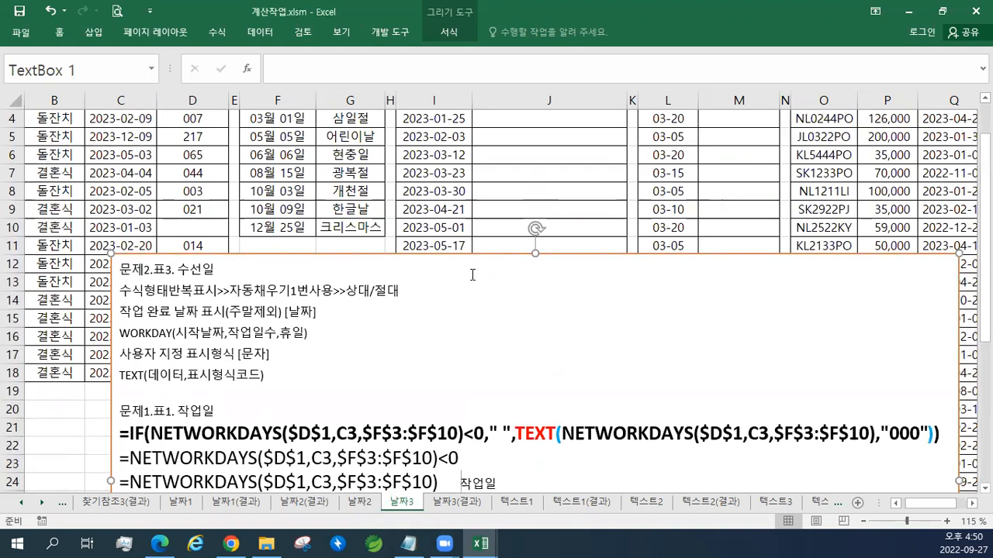
pyautogui.scroll(1, 472, 274)
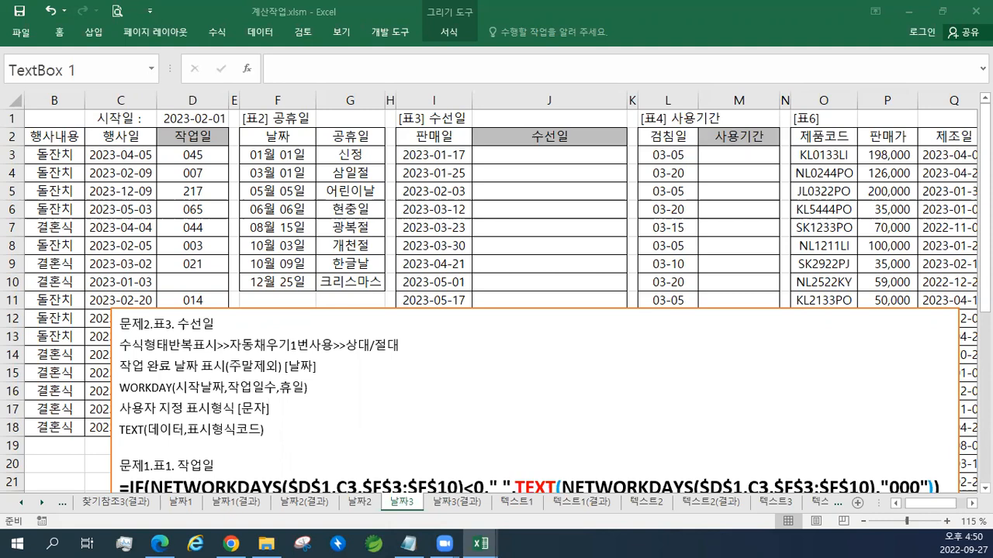
pyautogui.click(227, 325)
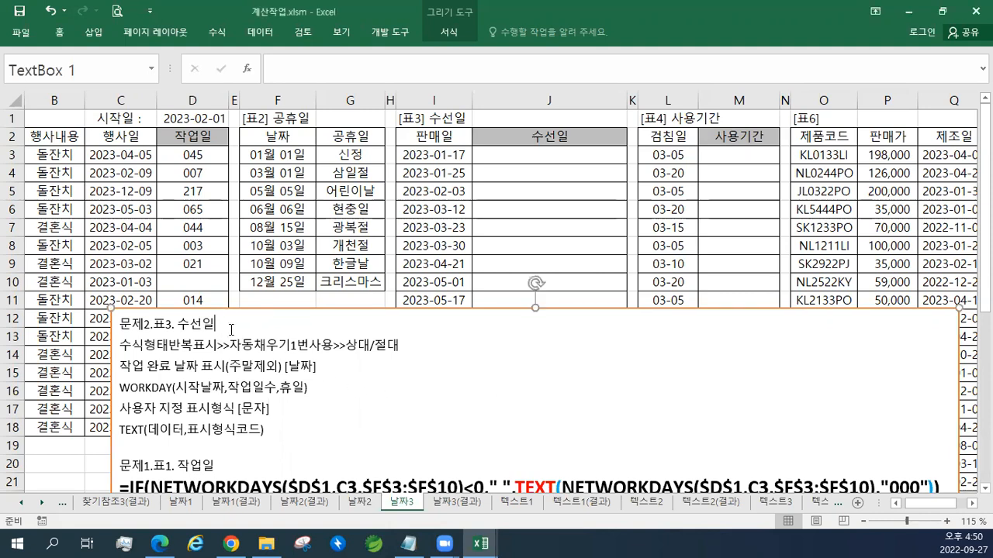
pyautogui.press('Return')
pyautogui.write('=WORKDAY(I3,3,$F$3:$F$10)  수선일(작업완료일)')
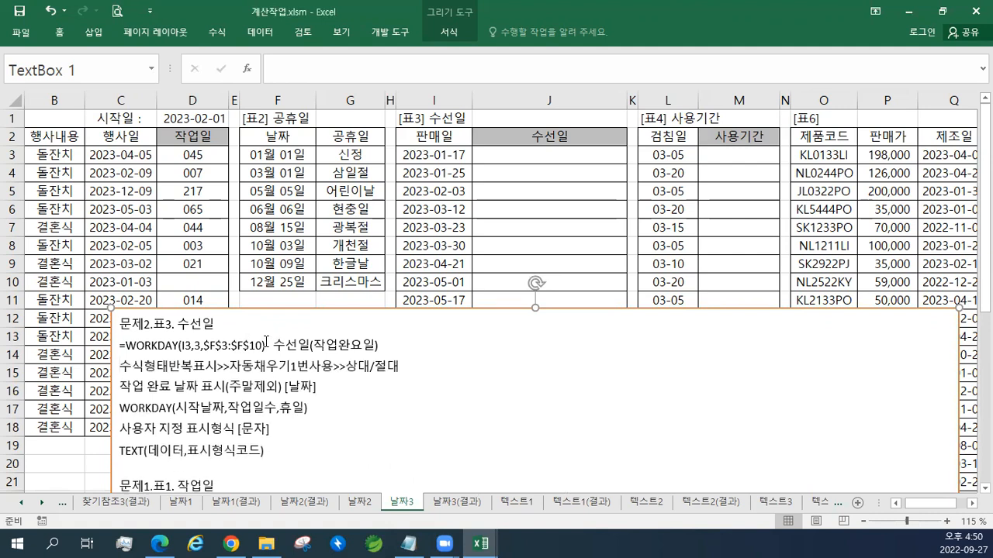
# Step: Correct the misspelled label after the WORKDAY formula to read 수선일(작업완료일)
pyautogui.moveTo(263, 345); pyautogui.dragTo(121, 345)
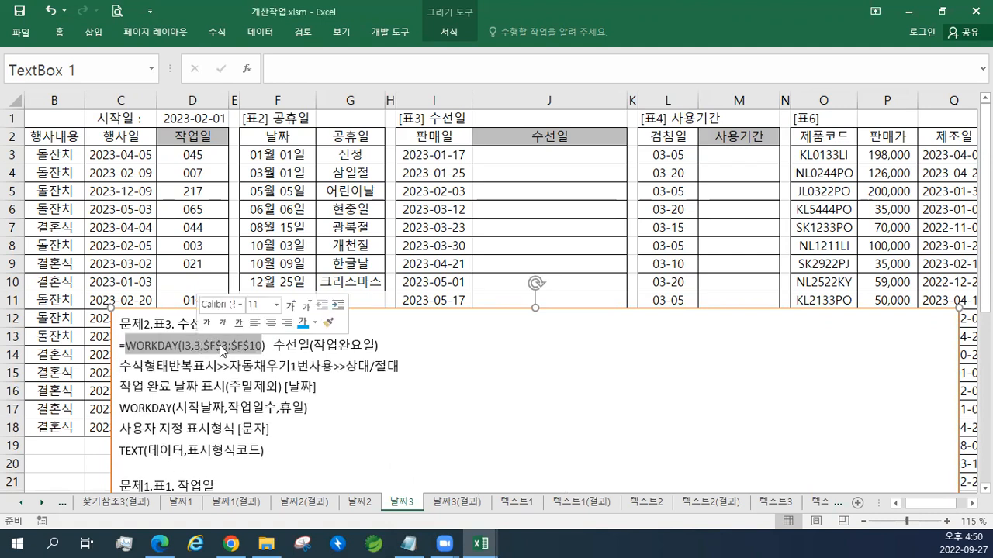
pyautogui.click(356, 345)
pyautogui.press('Delete')
pyautogui.write('F')
pyautogui.press('BackSpace')
pyautogui.press('Hangul')
pyautogui.write('ㄹㅛ')
pyautogui.press('Delete')
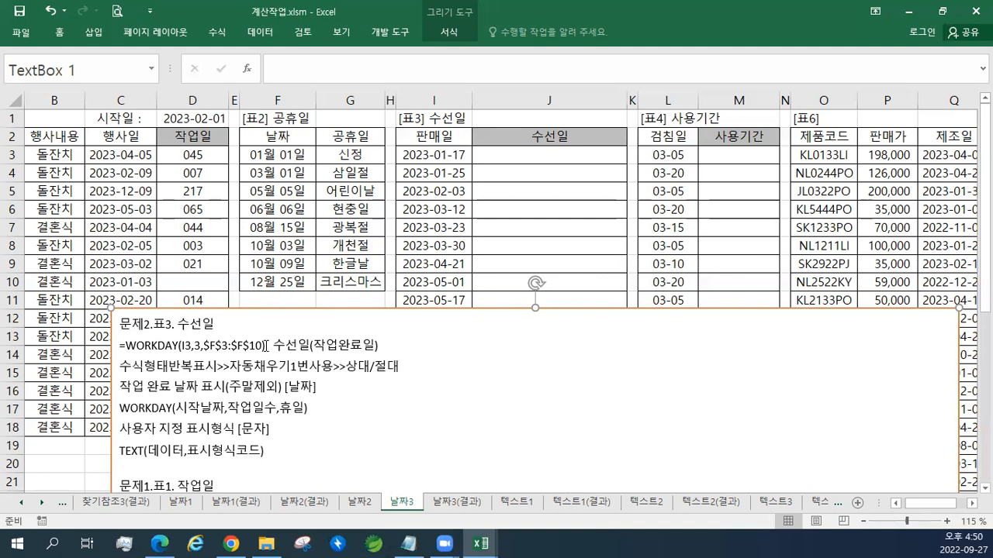
# Step: Enlarge the =WORKDAY(I3,3,$F$3:$F$10) formula text in the notes to 18 pt, leaving out its label
pyautogui.moveTo(271, 346); pyautogui.dragTo(169, 351)
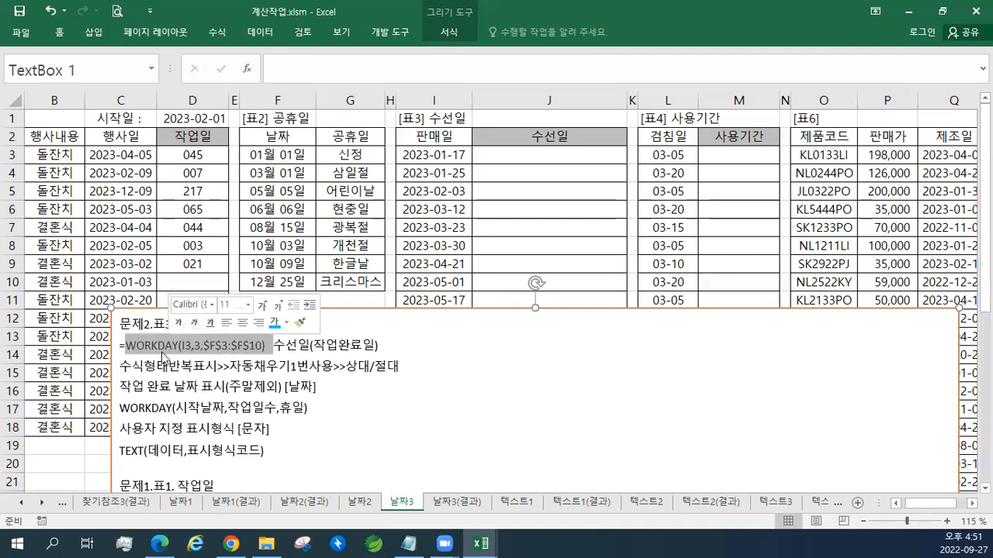
pyautogui.click(121, 347)
pyautogui.hotkey('shift', 'Right')
pyautogui.hotkey('shift', 'Right')
pyautogui.hotkey('shift', 'Right')
pyautogui.hotkey('shift', 'Right')
pyautogui.hotkey('shift', 'Right')
pyautogui.hotkey('shift', 'Right')
pyautogui.hotkey('shift', 'Right')
pyautogui.hotkey('shift', 'Right')
pyautogui.hotkey('shift', 'Right')
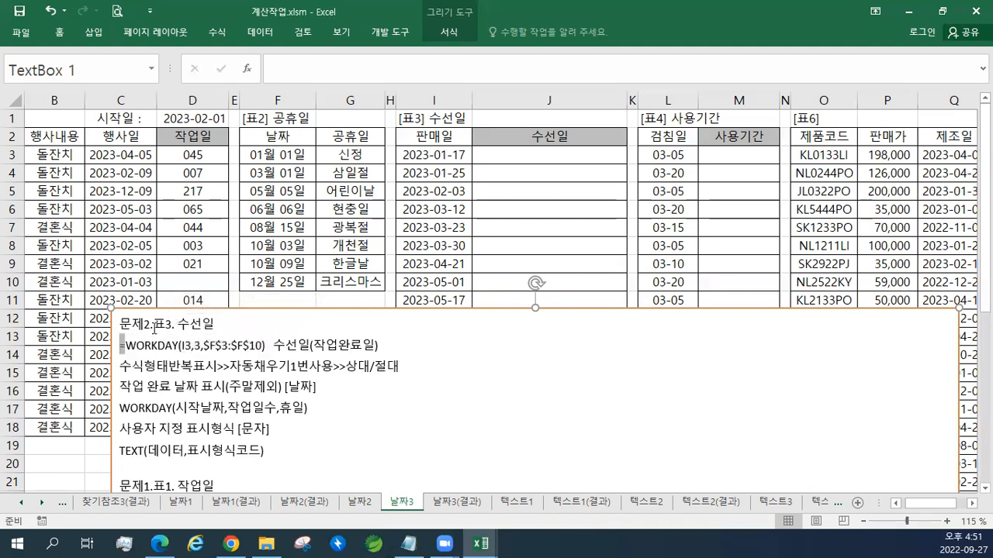
pyautogui.hotkey('shift', 'Right')
pyautogui.hotkey('shift', 'Right')
pyautogui.hotkey('shift', 'Right')
pyautogui.hotkey('shift', 'Right')
pyautogui.hotkey('shift', 'Right')
pyautogui.hotkey('shift', 'Right')
pyautogui.hotkey('shift', 'Right')
pyautogui.hotkey('shift', 'Right')
pyautogui.hotkey('shift', 'Right')
pyautogui.hotkey('shift', 'Right')
pyautogui.hotkey('shift', 'Right')
pyautogui.hotkey('shift', 'Right')
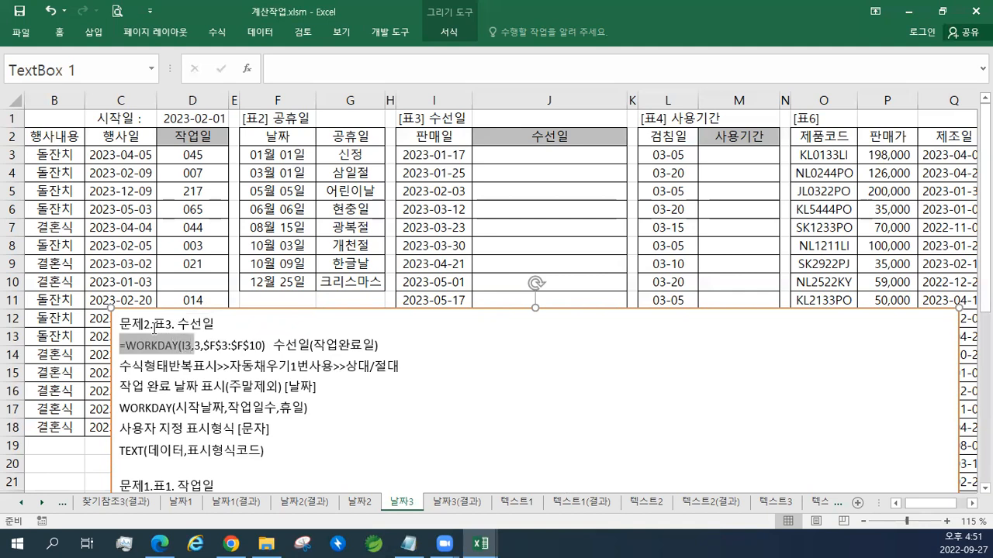
pyautogui.hotkey('shift', 'Right')
pyautogui.hotkey('shift', 'Right')
pyautogui.hotkey('shift', 'Right')
pyautogui.hotkey('shift', 'Right')
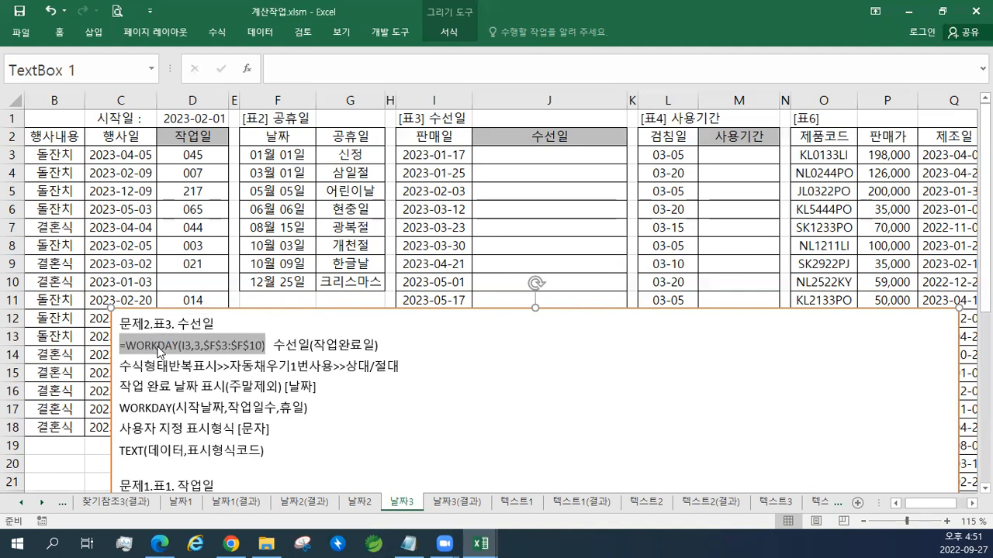
pyautogui.rightClick(159, 350)
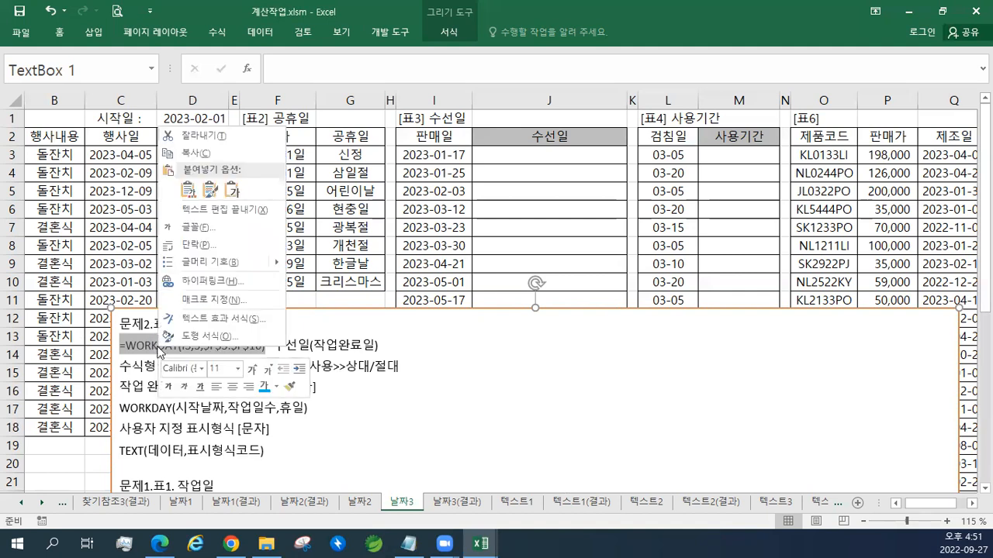
pyautogui.click(252, 369)
pyautogui.click(251, 370)
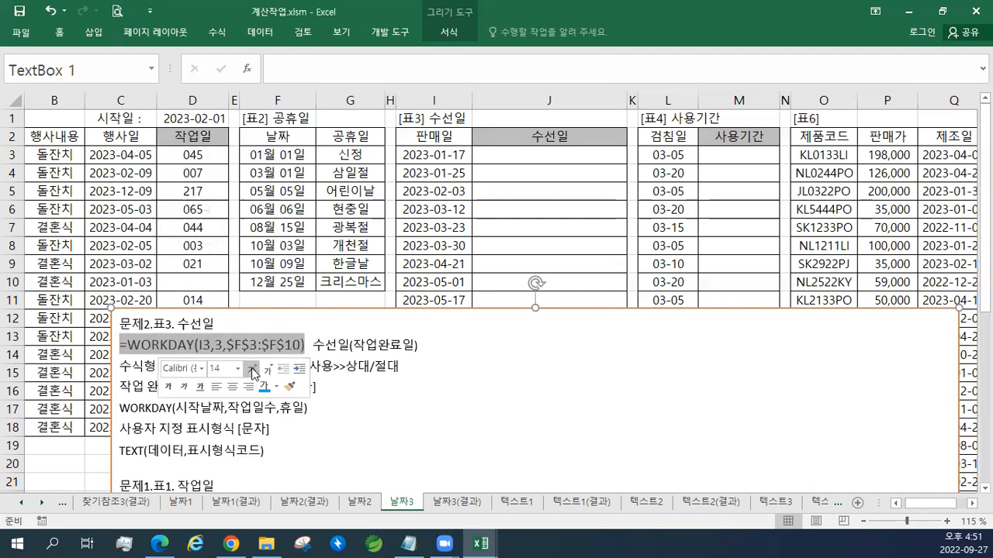
pyautogui.click(251, 369)
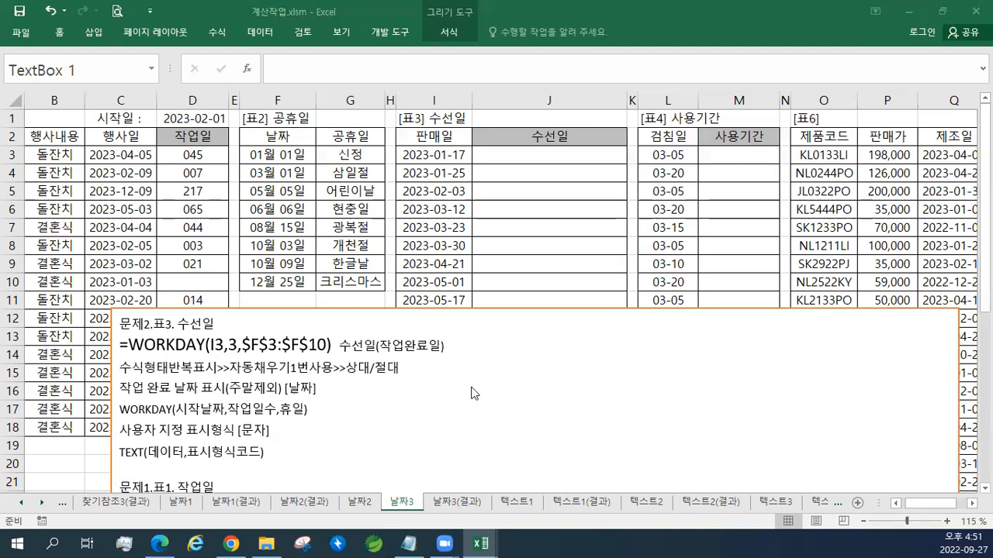
pyautogui.click(245, 358)
pyautogui.doubleClick(305, 347)
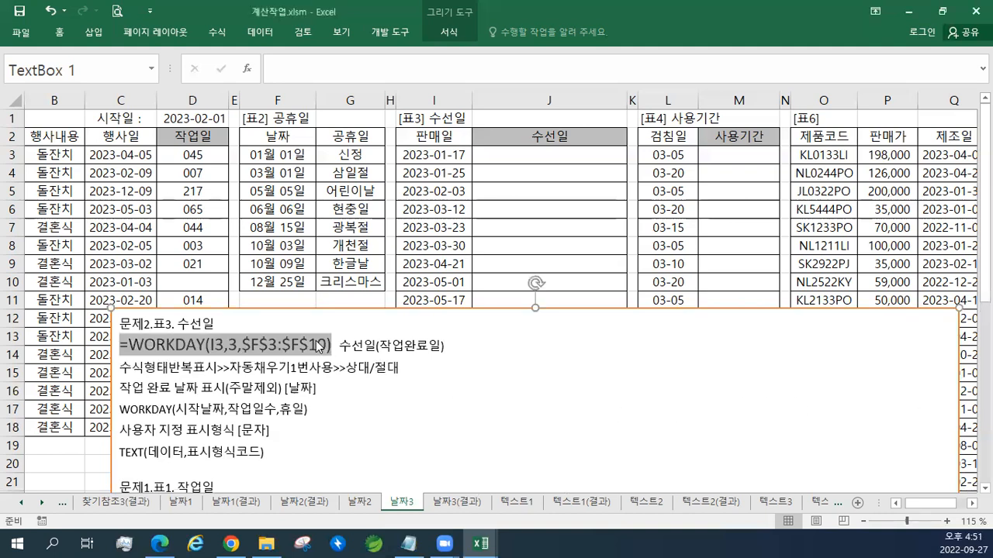
pyautogui.rightClick(320, 350)
pyautogui.click(411, 364)
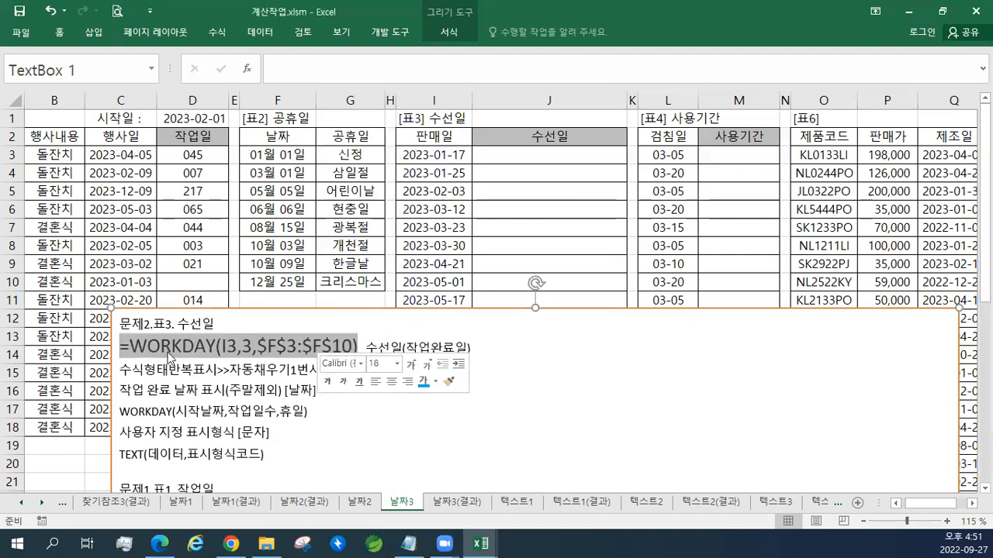
# Step: Below the 문제2 heading, add =TEXT(WORKDAY(I3,3,$F$3:$F$10),"YYYY년 M월 D일 AAAA") and the line 2020-01-22 (날짜) >> 2020년 1월 22일 월요일(표시형식) >> y, m, d
pyautogui.click(220, 332)
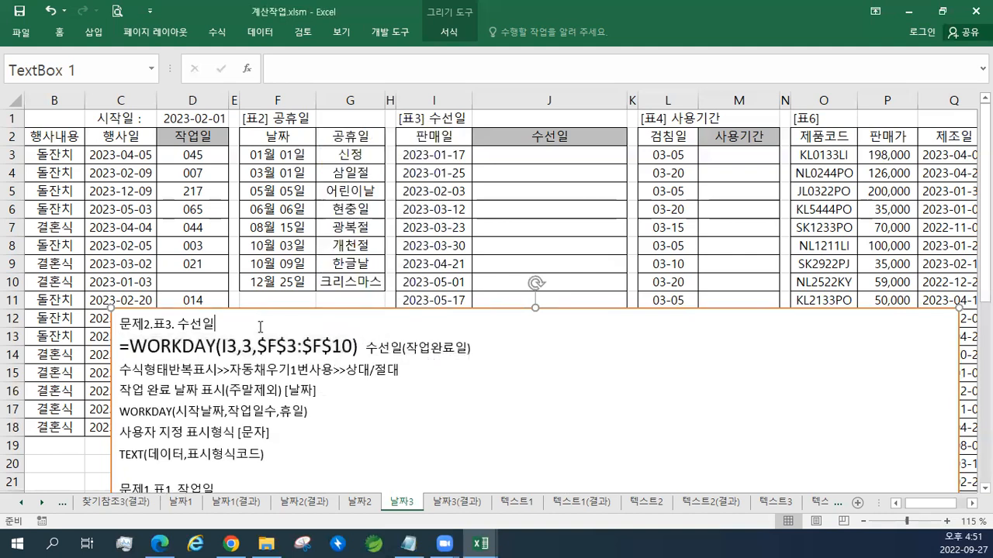
pyautogui.write('=TEXT(WORKDAY(I3,3,$F$3:$F$10),"YYYY년 M월 D일 AAAA") 2020-01-22 (날짜) >> 2020년 1월 22일 월요일(표시형식) >> y, m, d')
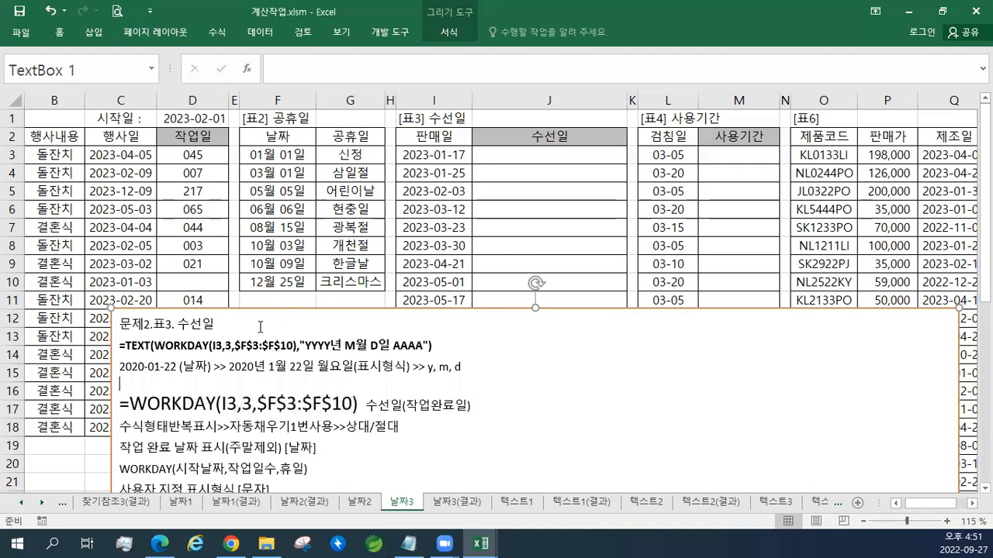
pyautogui.press('Delete')
# Step: Enlarge the bold =TEXT(WORKDAY(...)) formula line in the notes to 18 pt
pyautogui.doubleClick(291, 346)
pyautogui.tripleClick(290, 346)
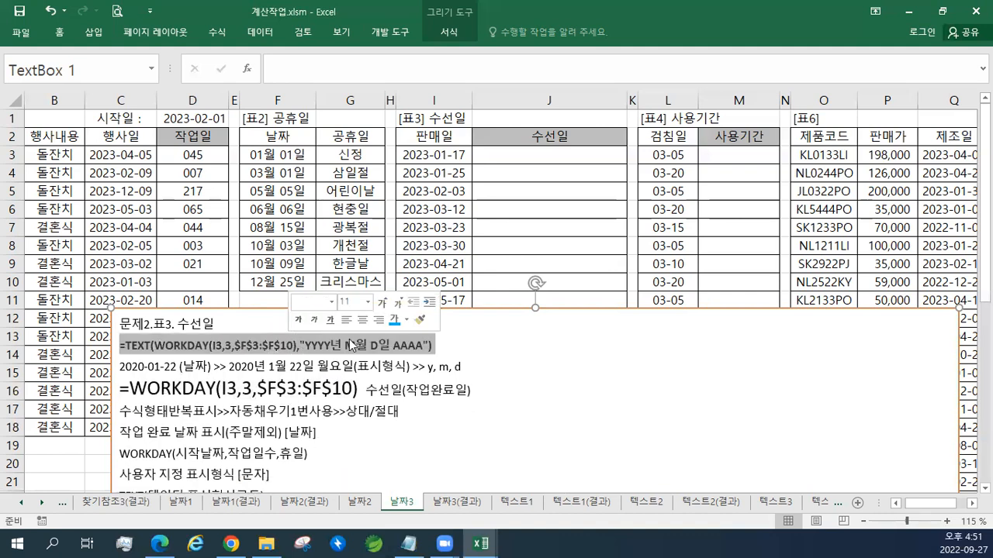
pyautogui.click(382, 303)
pyautogui.click(381, 302)
pyautogui.click(381, 302)
pyautogui.click(381, 302)
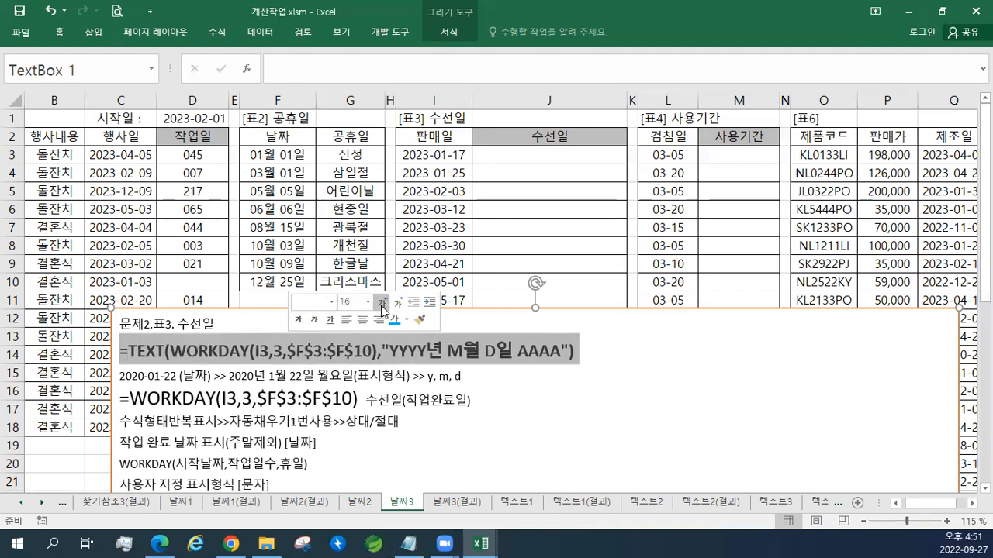
# Step: Colour the format code YYYY년 M월 D일 AAAA in the TEXT formula line red and finish editing the text box
pyautogui.click(411, 353)
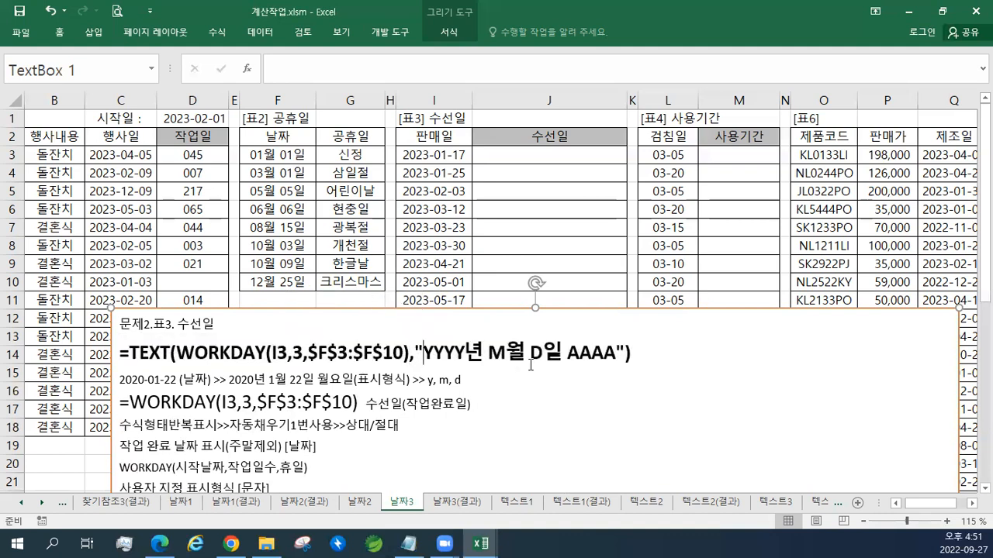
pyautogui.hotkey('shift', 'Right')
pyautogui.hotkey('shift', 'Right')
pyautogui.hotkey('shift', 'Right')
pyautogui.hotkey('shift', 'Right')
pyautogui.hotkey('shift', 'Right')
pyautogui.hotkey('shift', 'Right')
pyautogui.hotkey('shift', 'Right')
pyautogui.hotkey('shift', 'Right')
pyautogui.hotkey('shift', 'Right')
pyautogui.hotkey('shift', 'Right')
pyautogui.hotkey('shift', 'Right')
pyautogui.hotkey('shift', 'Right')
pyautogui.hotkey('shift', 'Right')
pyautogui.hotkey('shift', 'Right')
pyautogui.hotkey('shift', 'Right')
pyautogui.hotkey('shift', 'Right')
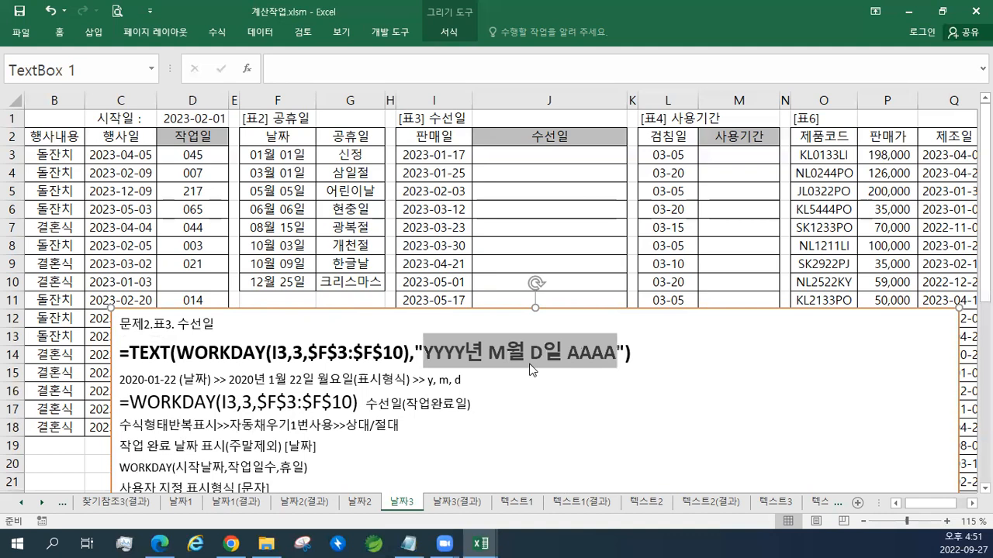
pyautogui.rightClick(523, 359)
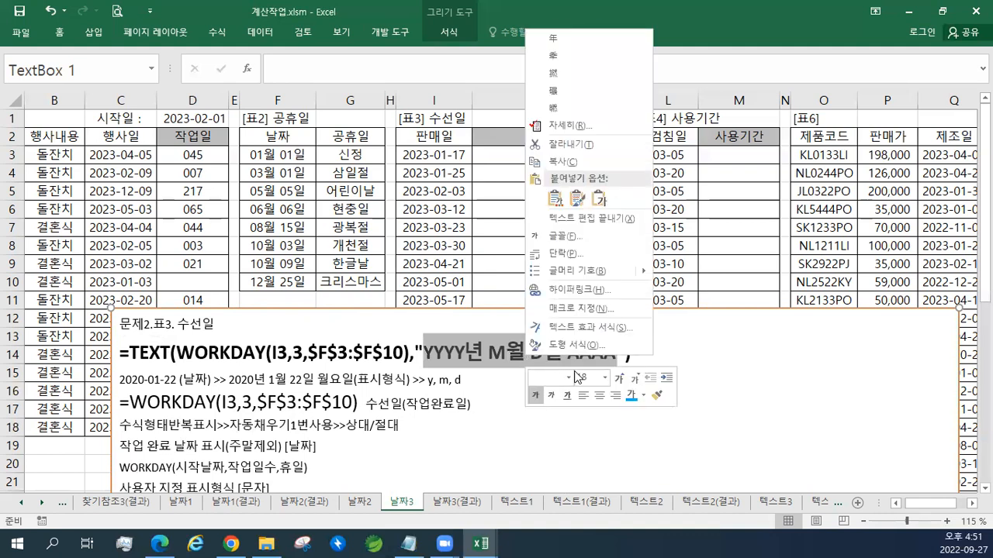
pyautogui.click(643, 397)
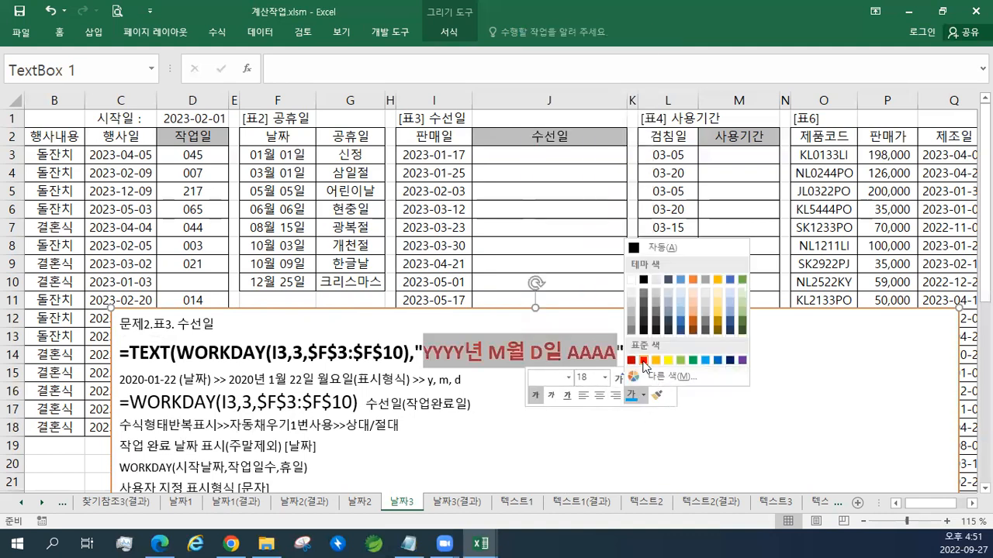
pyautogui.click(633, 394)
pyautogui.click(487, 161)
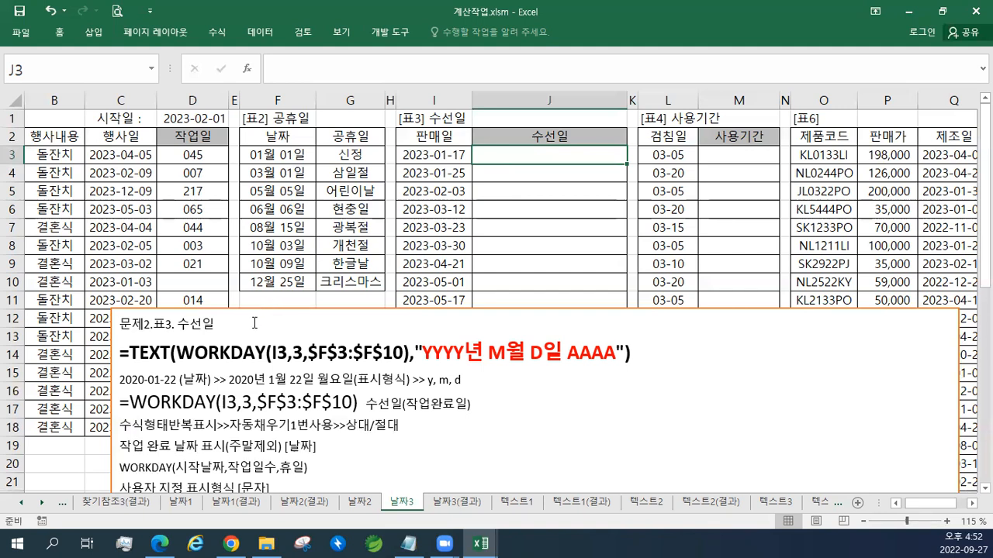
# Step: Update the example date line in the notes to 2022-01-15 and its formatted year to 2022년
pyautogui.click(140, 376)
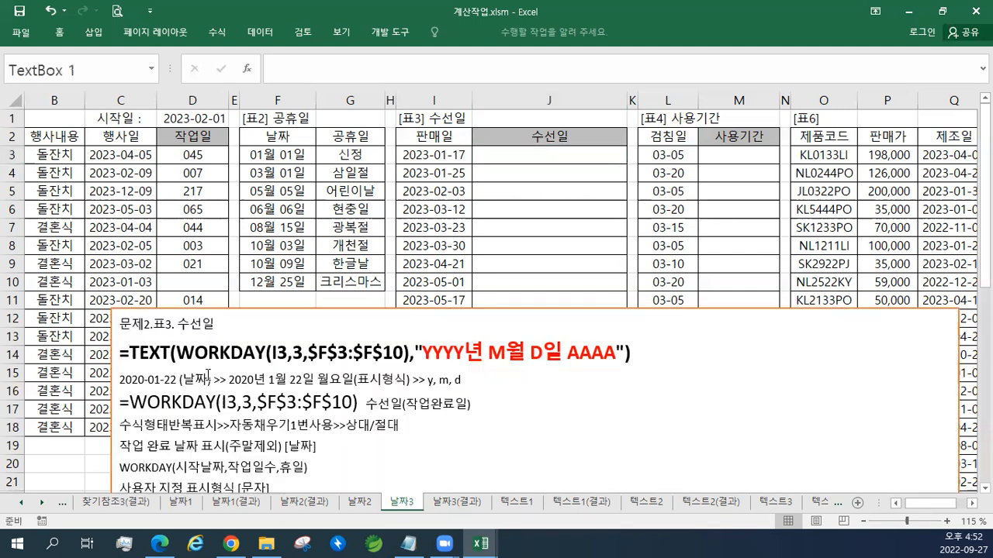
pyautogui.press('BackSpace')
pyautogui.write('2')
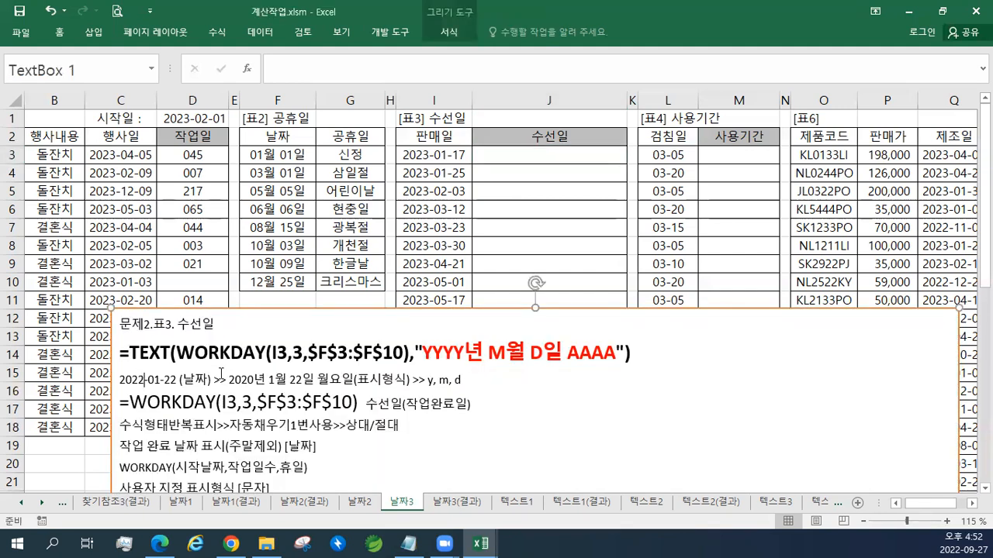
pyautogui.press('Right')
pyautogui.press('Right')
pyautogui.press('Right')
pyautogui.press('Right')
pyautogui.press('Right')
pyautogui.press('Right')
pyautogui.press('BackSpace')
pyautogui.press('BackSpace')
pyautogui.write('15')
pyautogui.hotkey('shift', 'Left')
pyautogui.write('2')
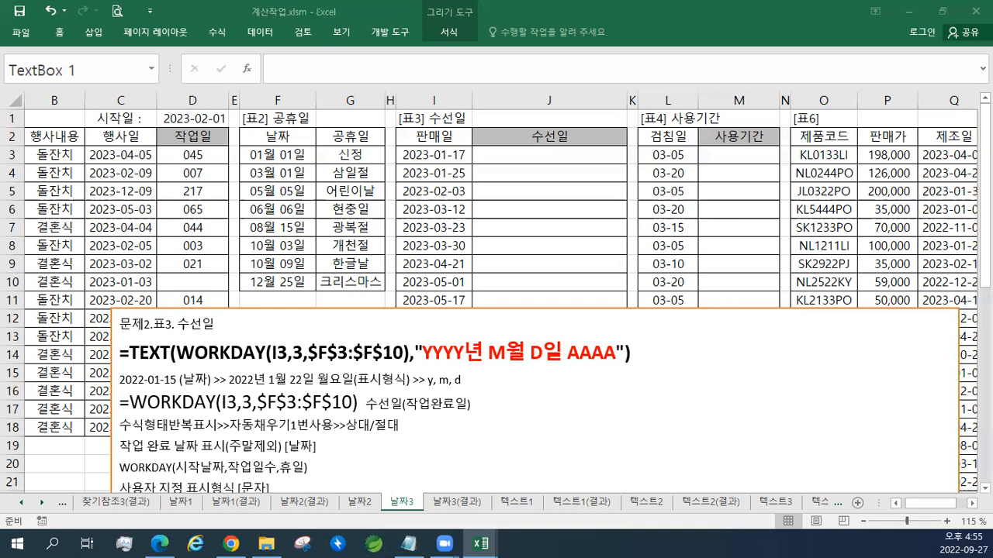
# Step: Start a WORKDAY formula in J3, the first 수선일 cell of 표3, using the 판매일 in I3 as the start date
pyautogui.click(515, 155)
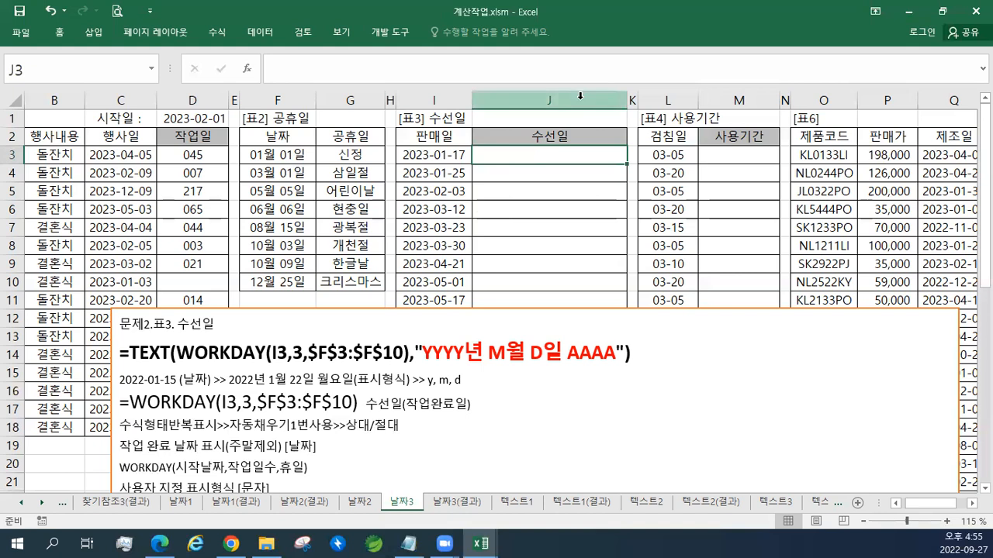
pyautogui.write('=잭')
pyautogui.press('BackSpace')
pyautogui.press('BackSpace')
pyautogui.press('BackSpace')
pyautogui.press('Hangul')
pyautogui.write('WORKD')
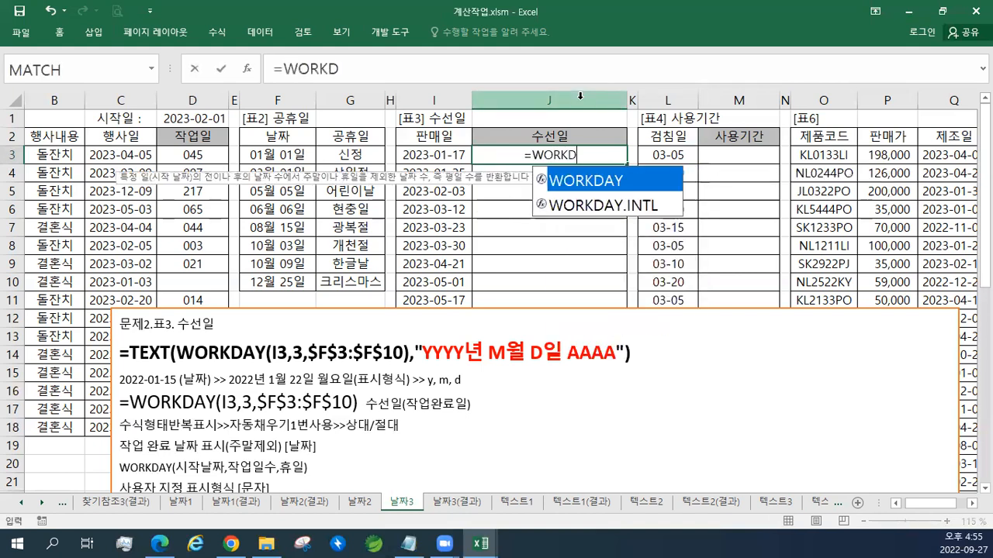
pyautogui.write('AY(')
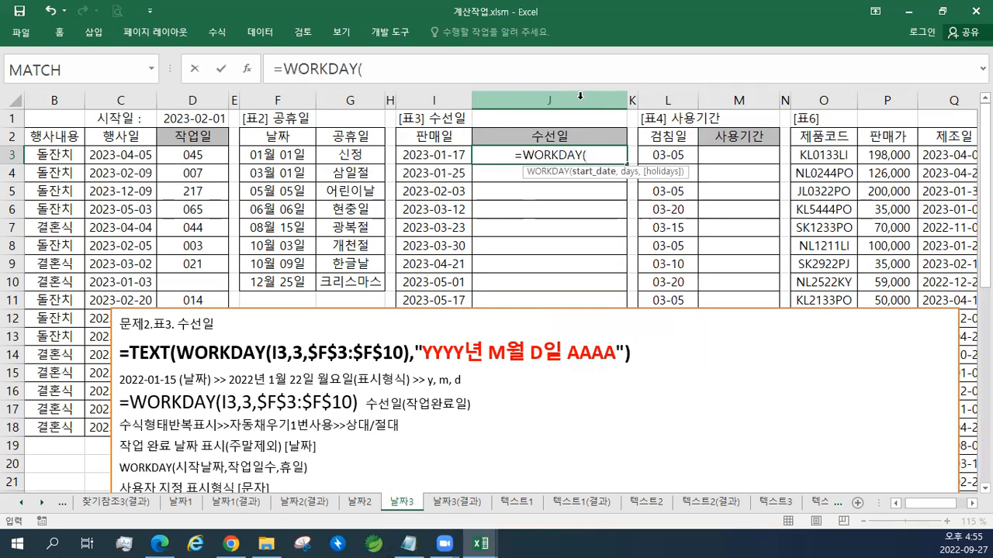
pyautogui.click(449, 158)
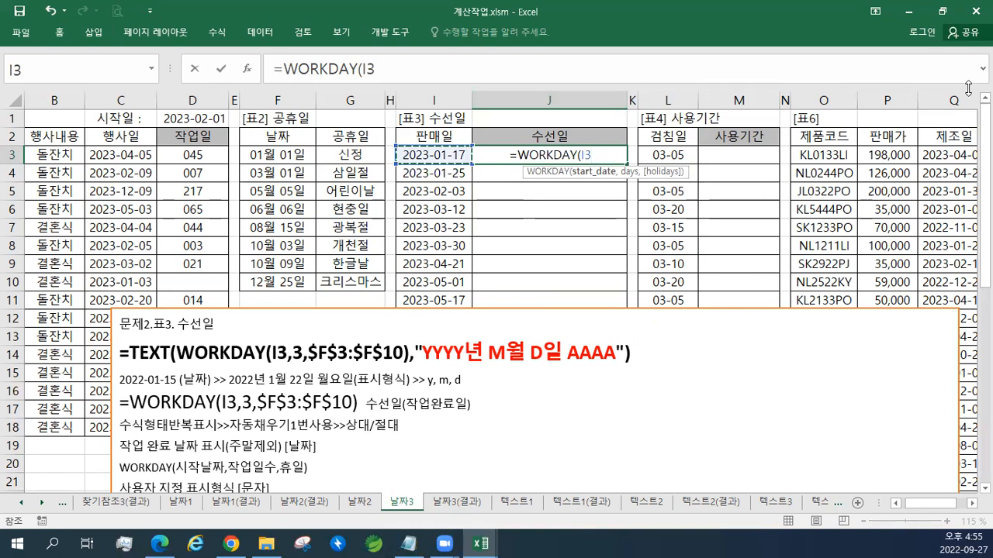
# Step: Complete the J3 WORKDAY formula with 3 days and the absolute holiday range $F$3:$F$10, and enter it
pyautogui.write(',')
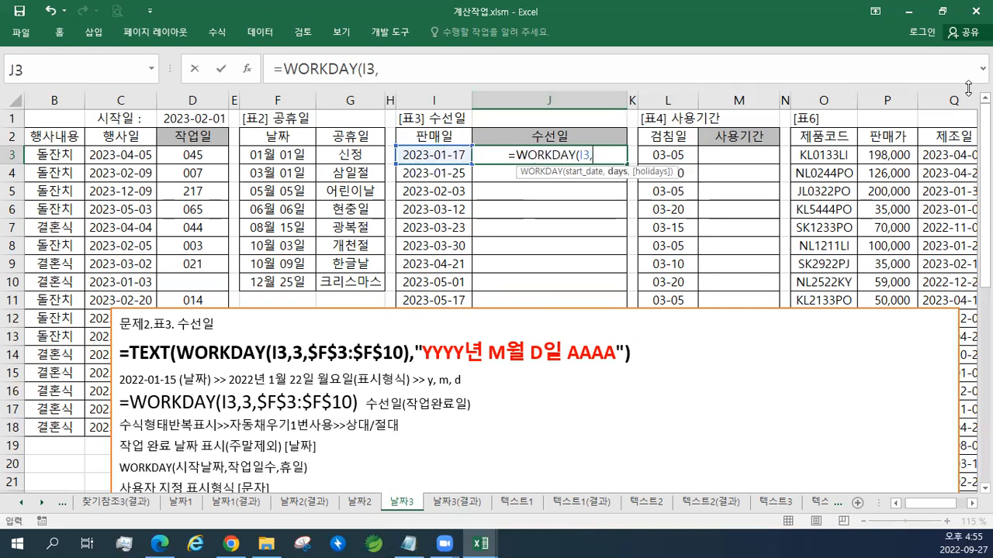
pyautogui.write('3')
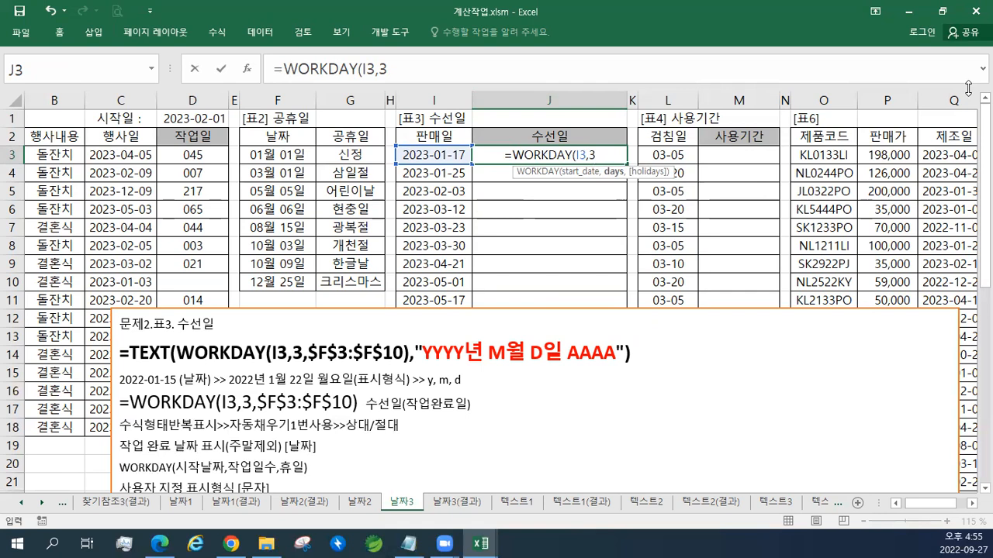
pyautogui.write(',')
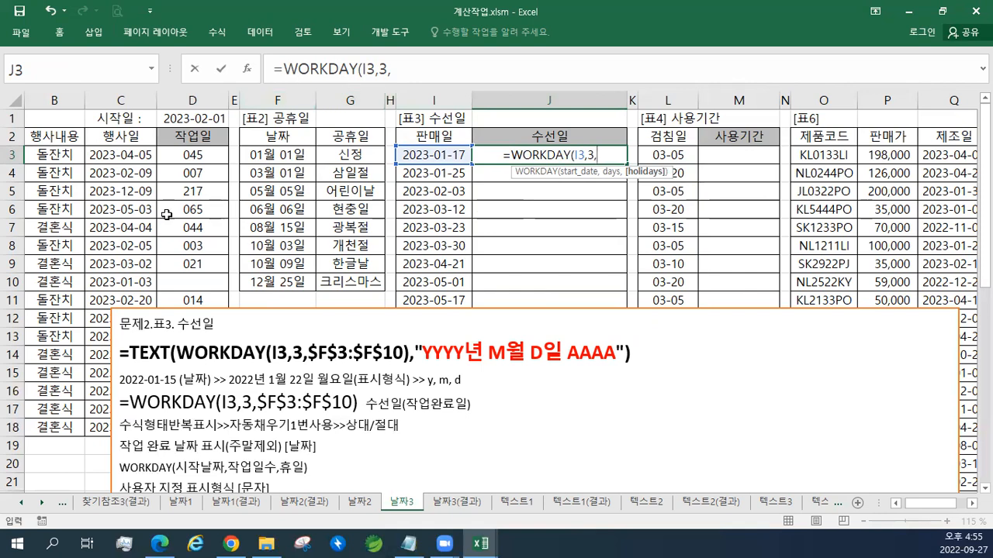
pyautogui.moveTo(289, 157); pyautogui.dragTo(281, 283)
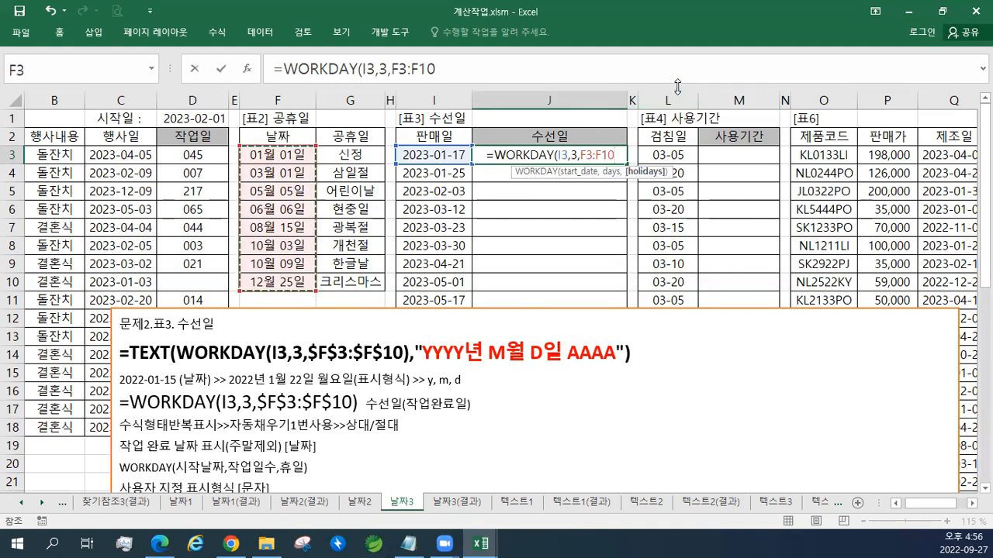
pyautogui.press('F4')
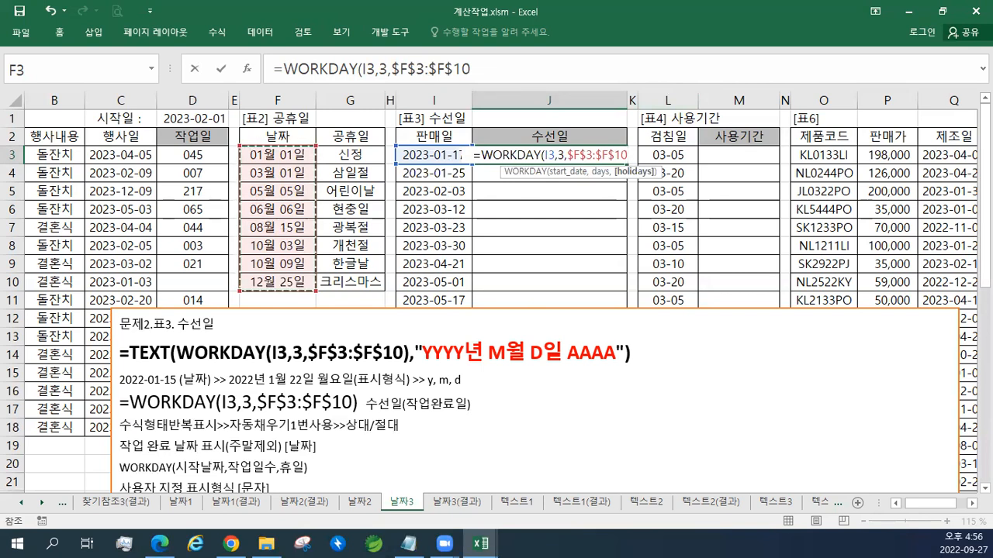
pyautogui.write(')')
pyautogui.press('Return')
pyautogui.press('Up')
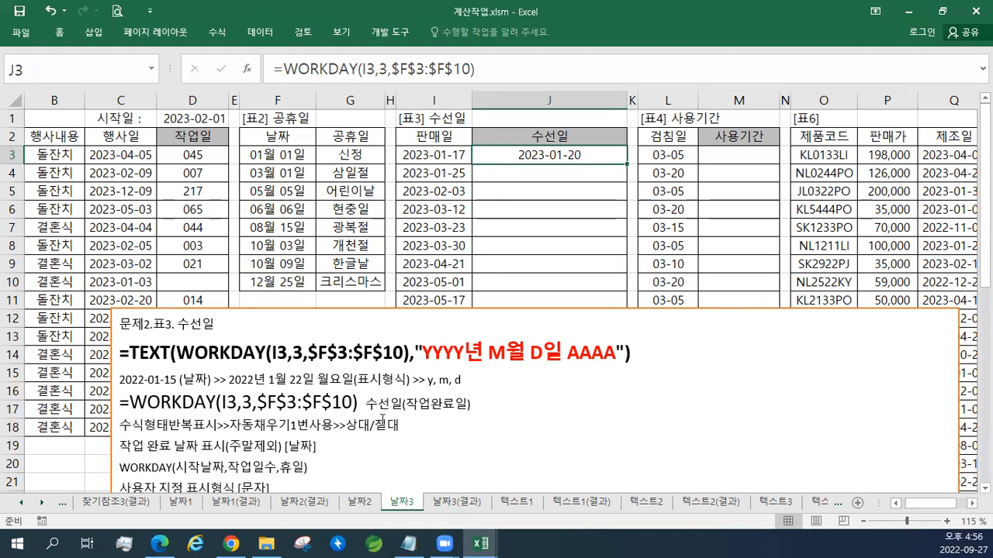
# Step: Reopen the J3 formula and wrap the WORKDAY expression as the value argument of a TEXT function
pyautogui.doubleClick(537, 155)
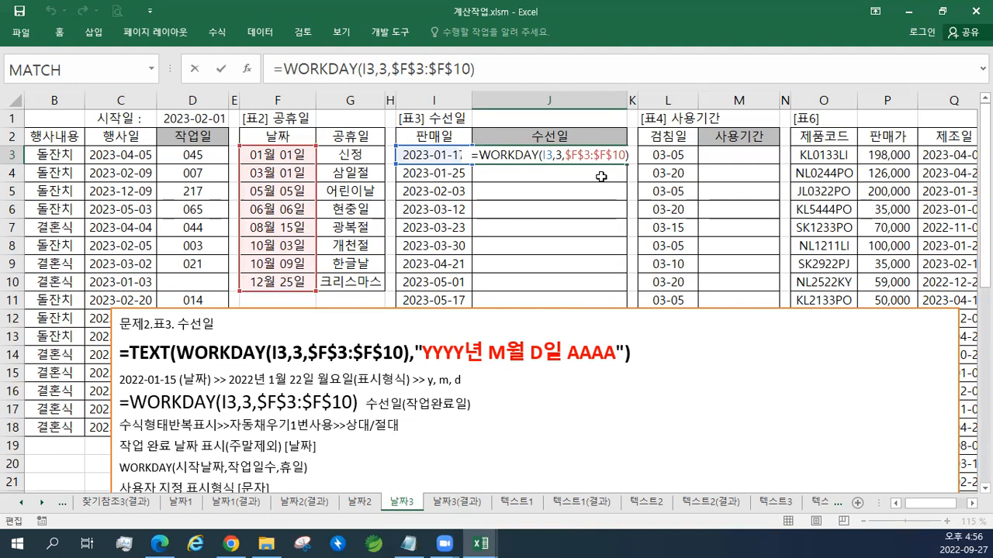
pyautogui.write('TEXT')
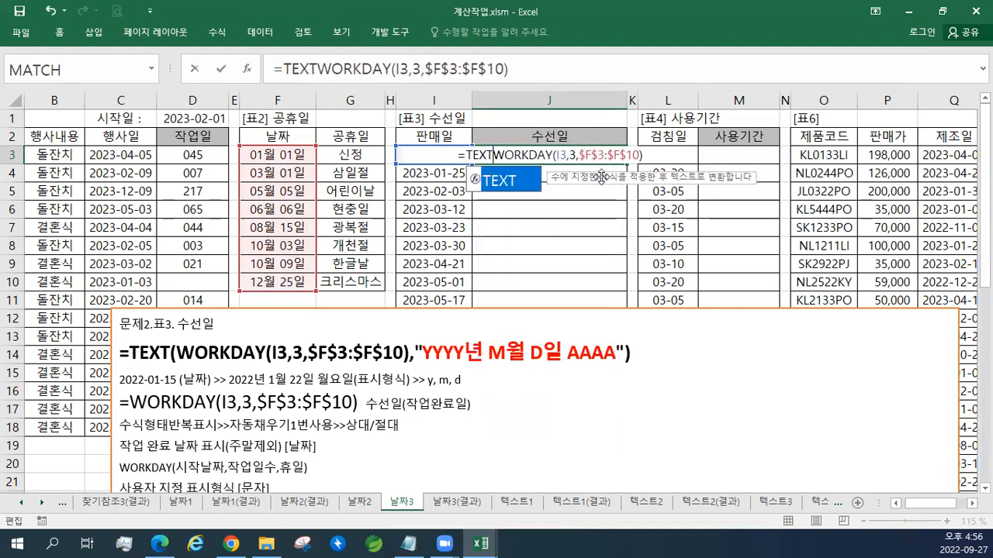
pyautogui.write('(')
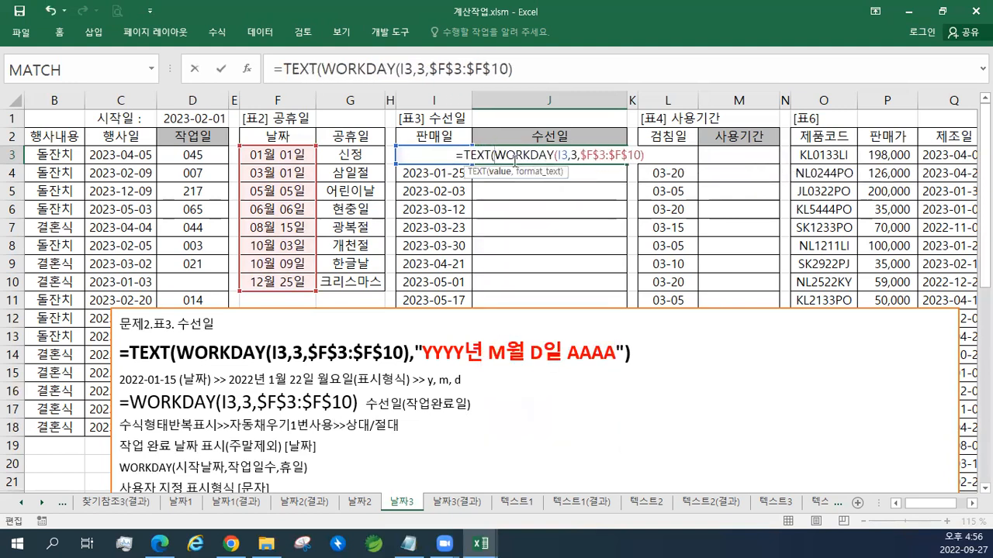
pyautogui.moveTo(494, 155); pyautogui.dragTo(677, 155)
pyautogui.write(',')
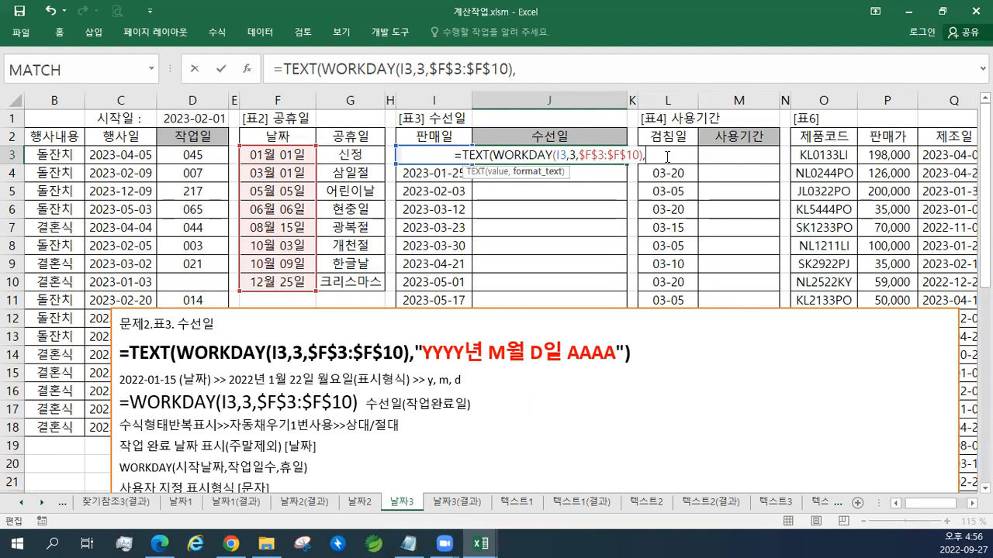
# Step: Begin the format code of the TEXT function in J3 with "YYYY년 M월
pyautogui.write('"')
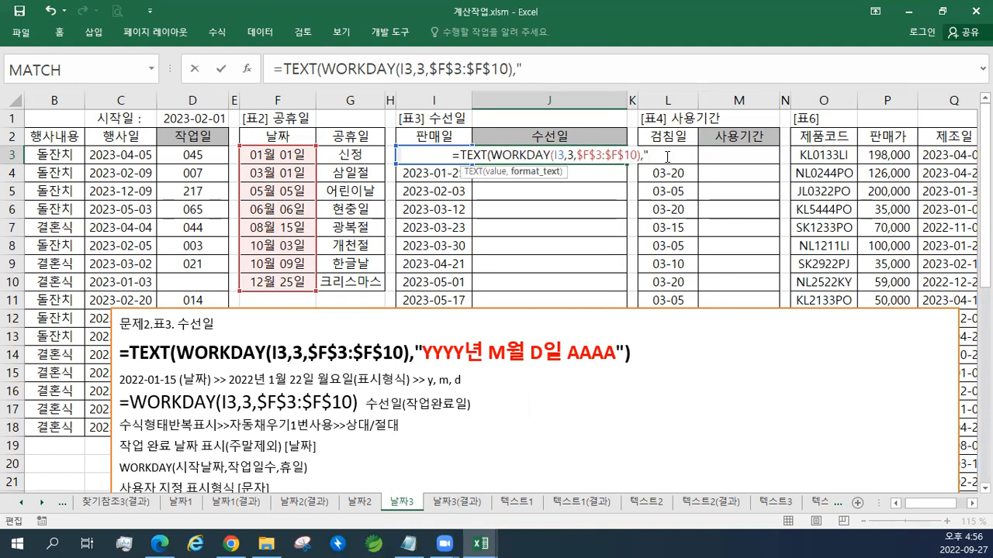
pyautogui.write('YYYY')
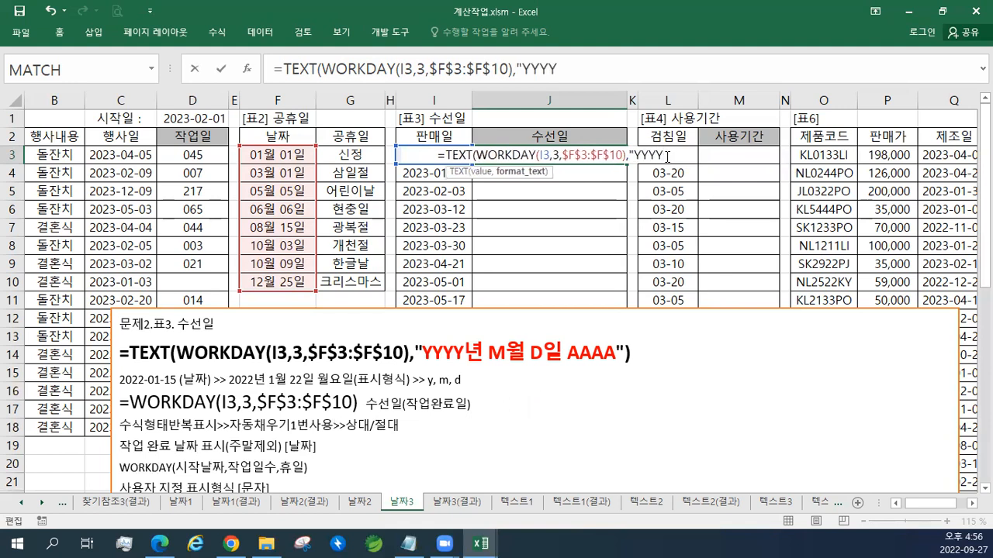
pyautogui.write('S')
pyautogui.press('BackSpace')
pyautogui.write('년')
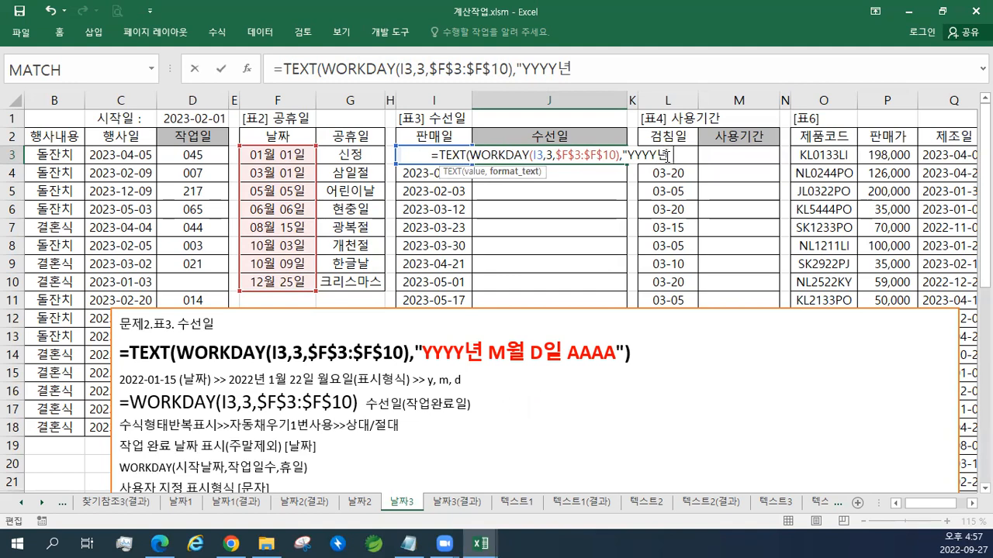
pyautogui.write(' ㅡ')
pyautogui.press('BackSpace')
pyautogui.write('M')
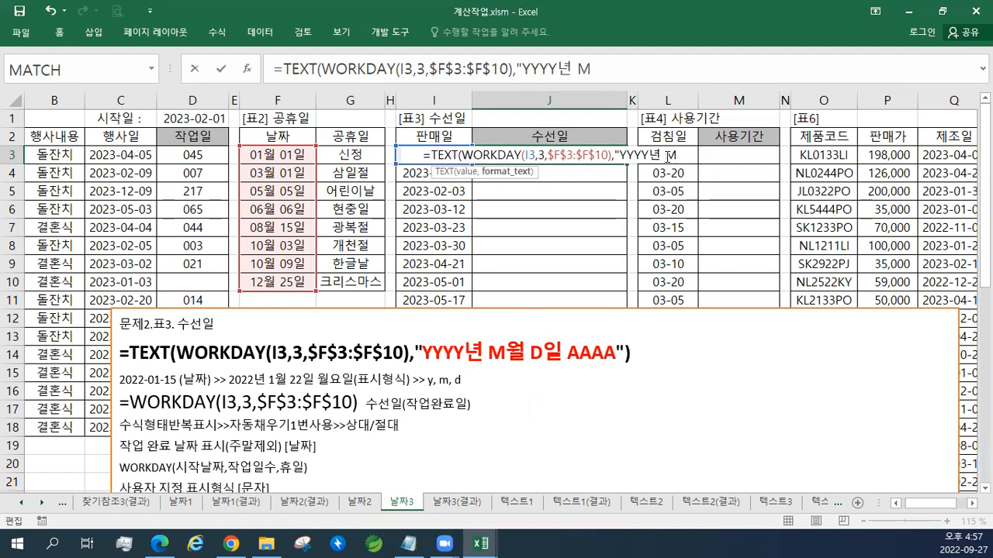
pyautogui.write('월')
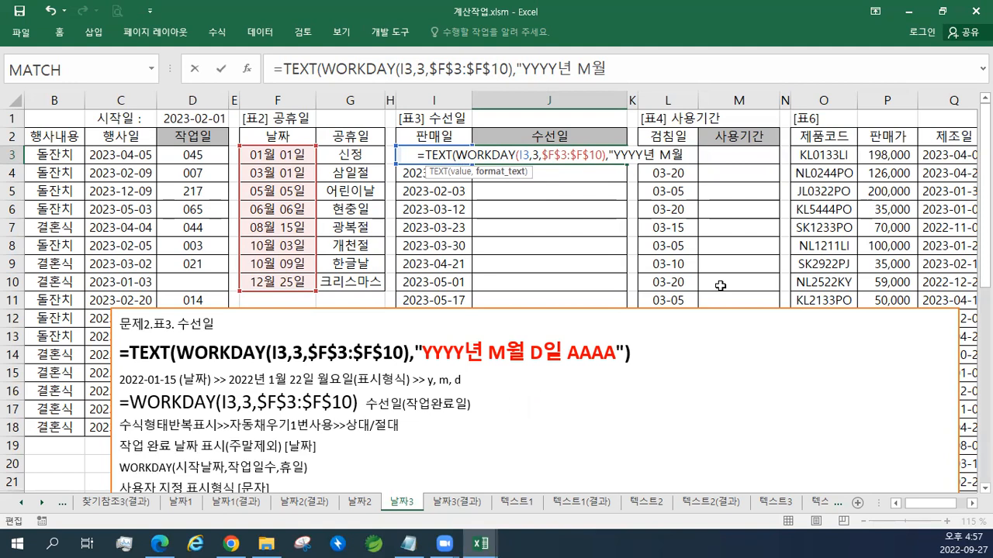
# Step: Finish the format code in J3 with D일 AAAA, close the TEXT function and enter the formula
pyautogui.write('ㅇ')
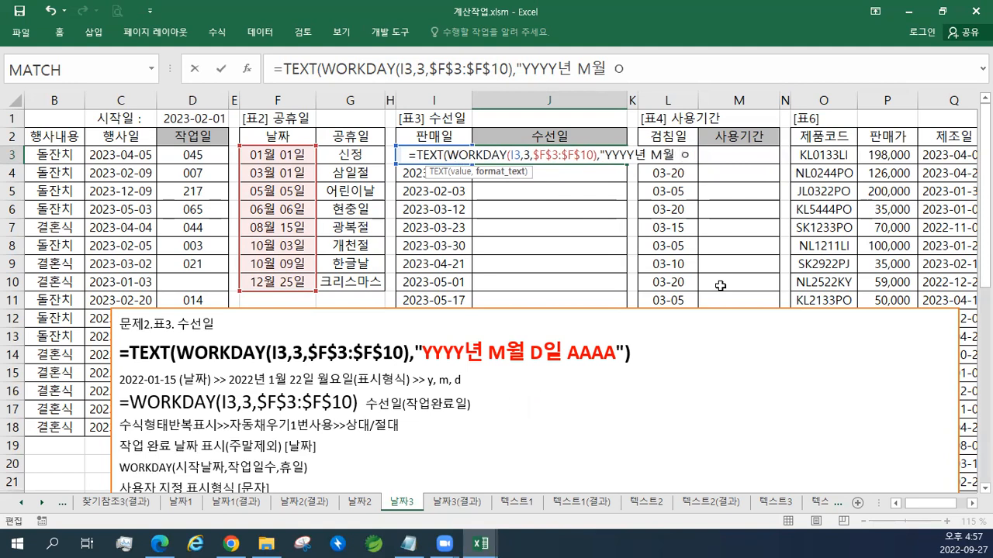
pyautogui.press('BackSpace')
pyautogui.write('D')
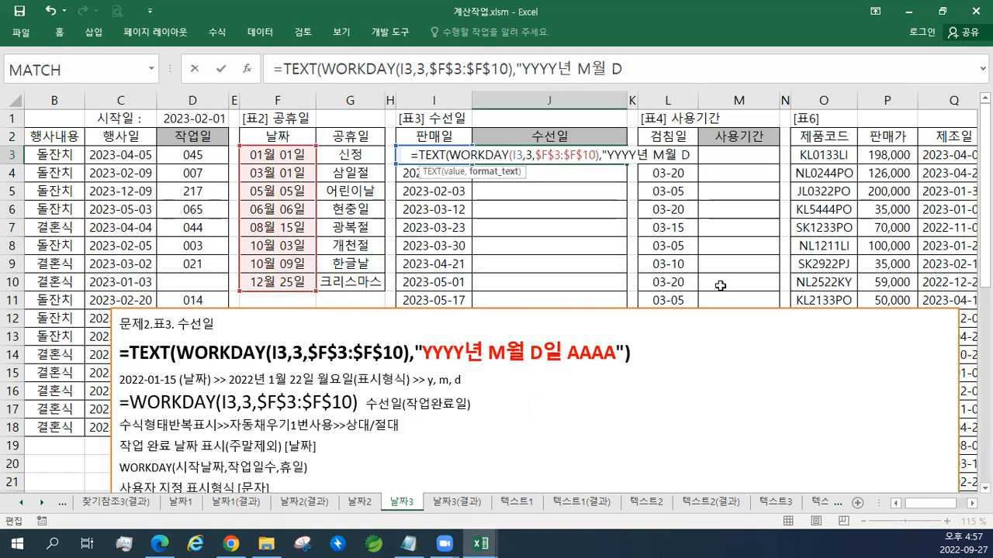
pyautogui.write('DLF')
pyautogui.press('BackSpace')
pyautogui.press('BackSpace')
pyautogui.press('BackSpace')
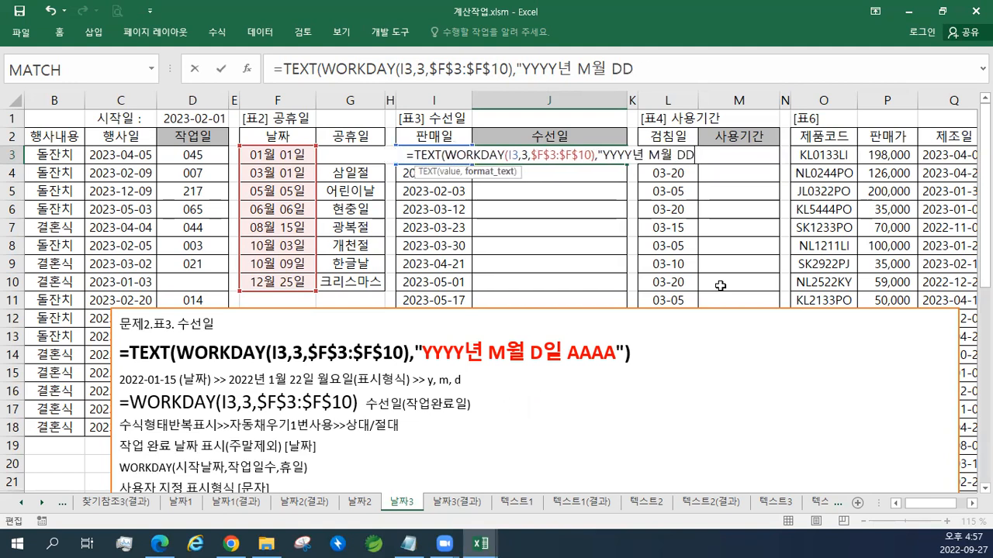
pyautogui.write('일 ')
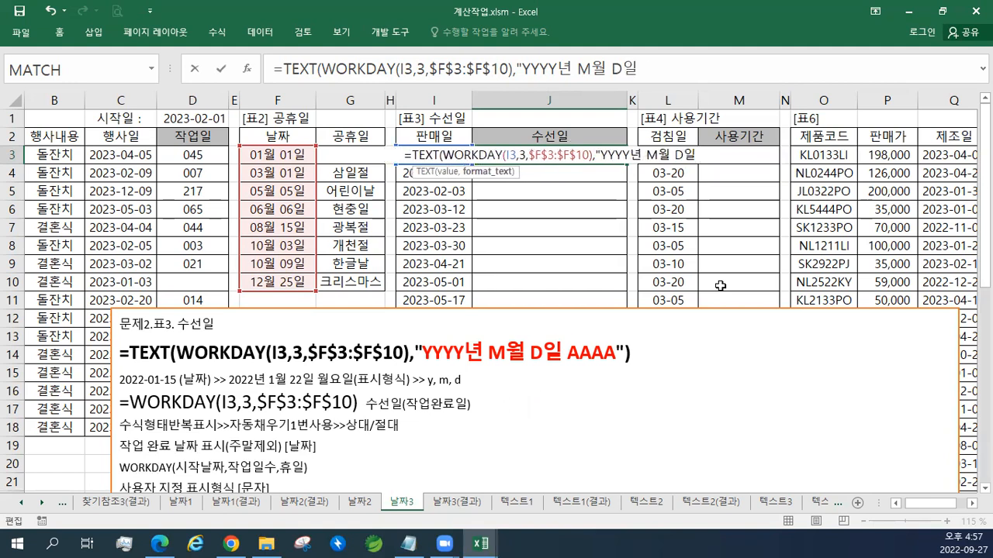
pyautogui.write('AAA')
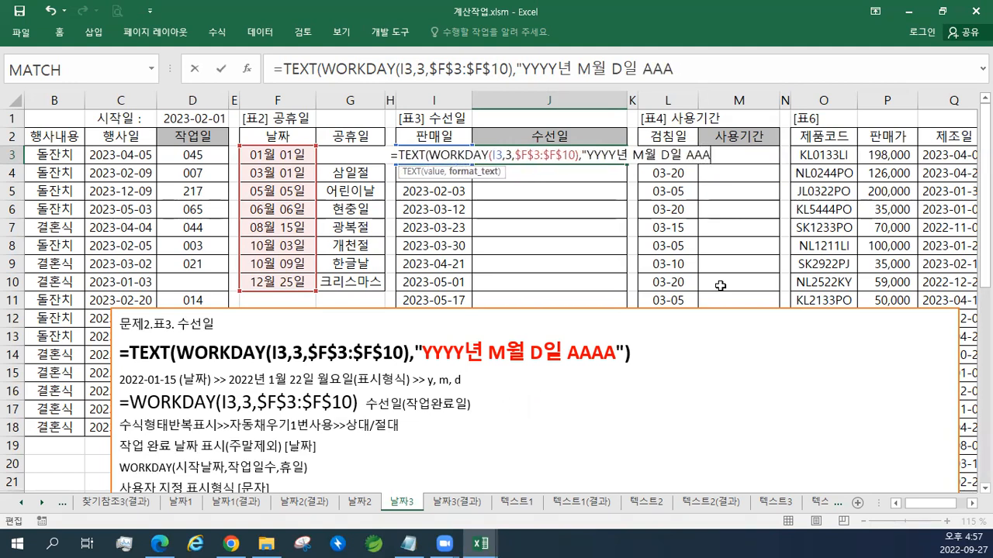
pyautogui.write('A"')
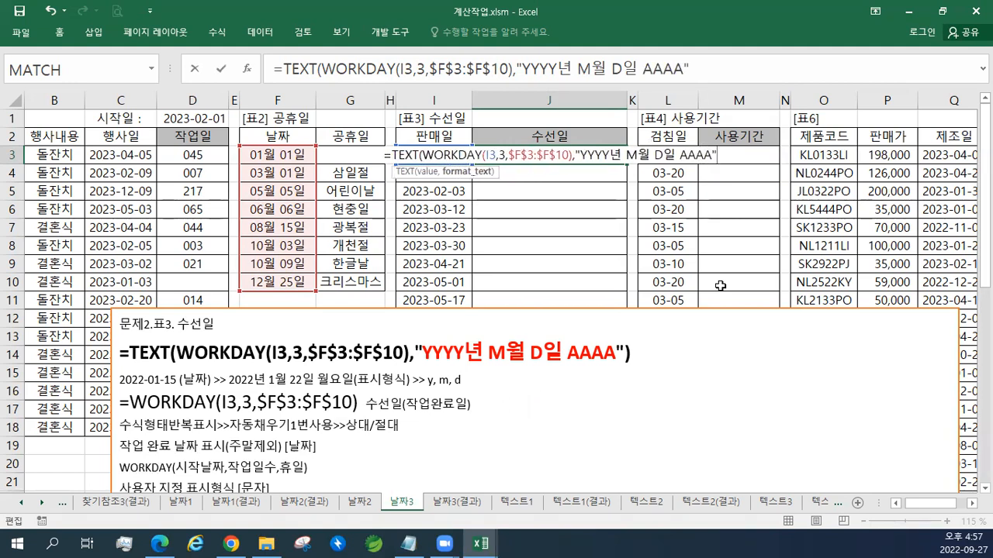
pyautogui.write(')')
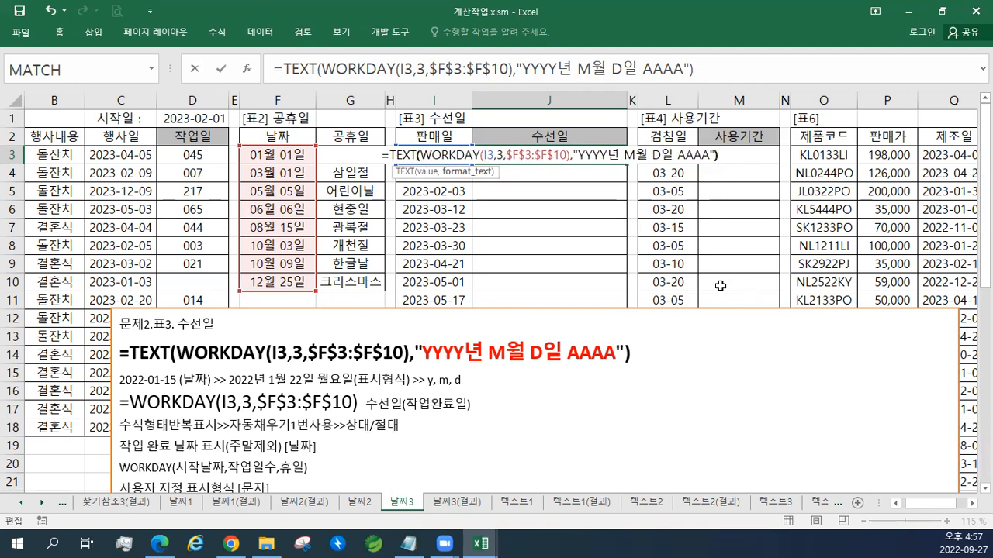
pyautogui.press('Return')
pyautogui.press('Up')
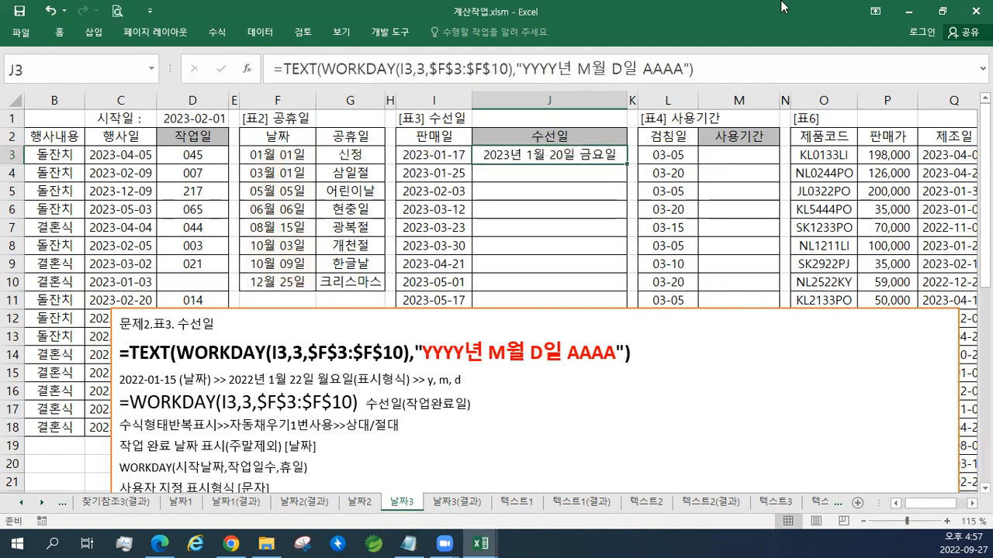
# Step: Fill the J3 formula down the whole 수선일 column of 표3
pyautogui.doubleClick(635, 158)
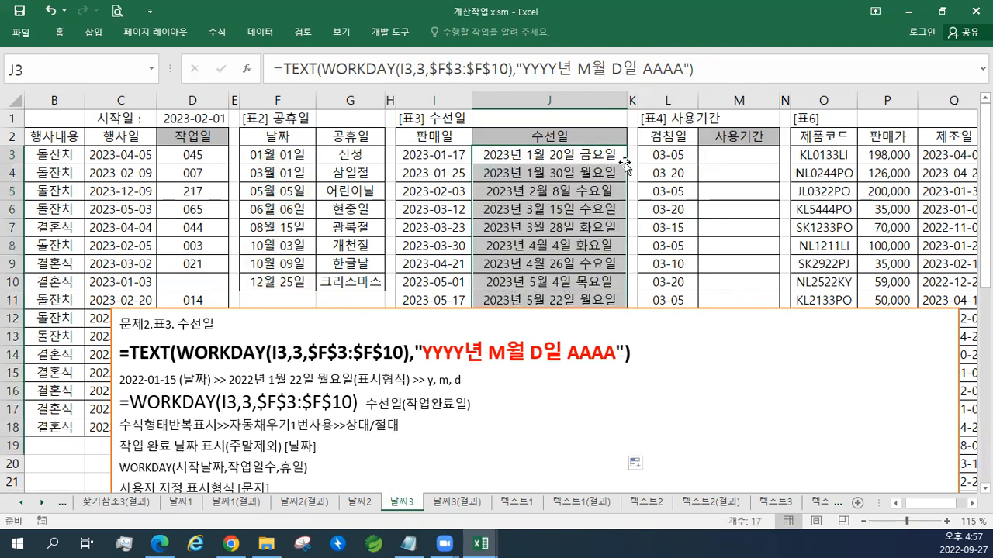
pyautogui.click(535, 403)
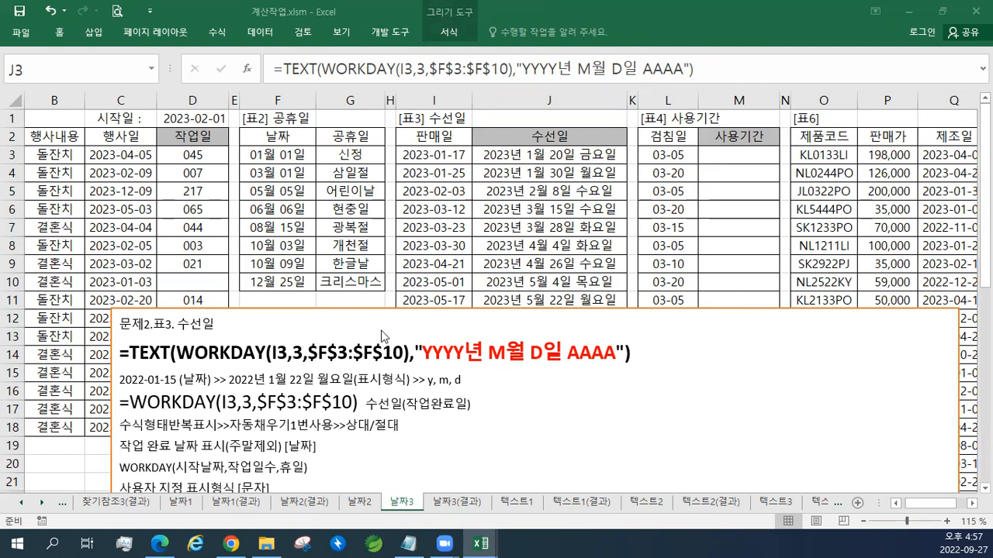
pyautogui.hotkey('ctrl', 'shift', 'Down')
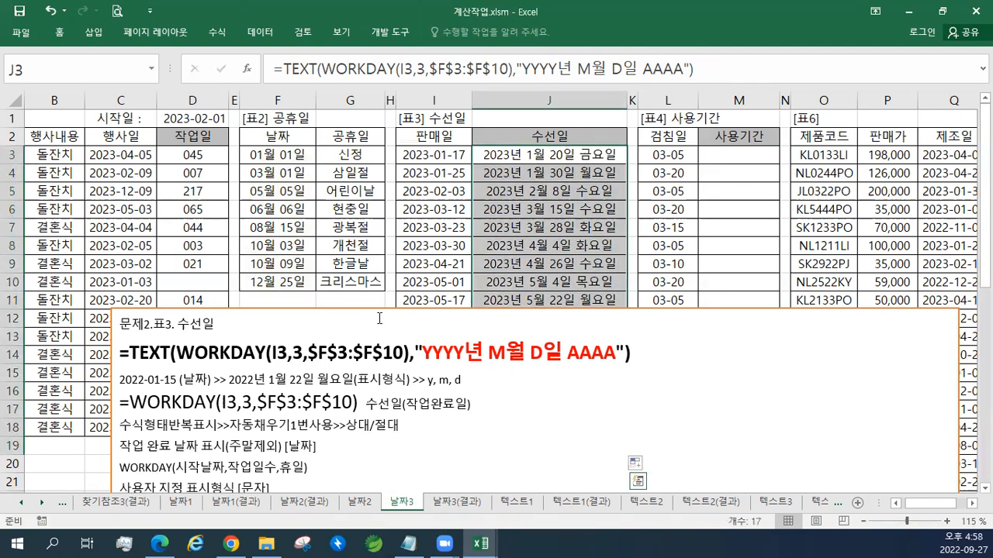
# Step: Add the heading 문제3.표4. 사용기간 above the 문제2 section of the notes and move the text box clear of columns B to I
pyautogui.scroll(-1, 380, 318)
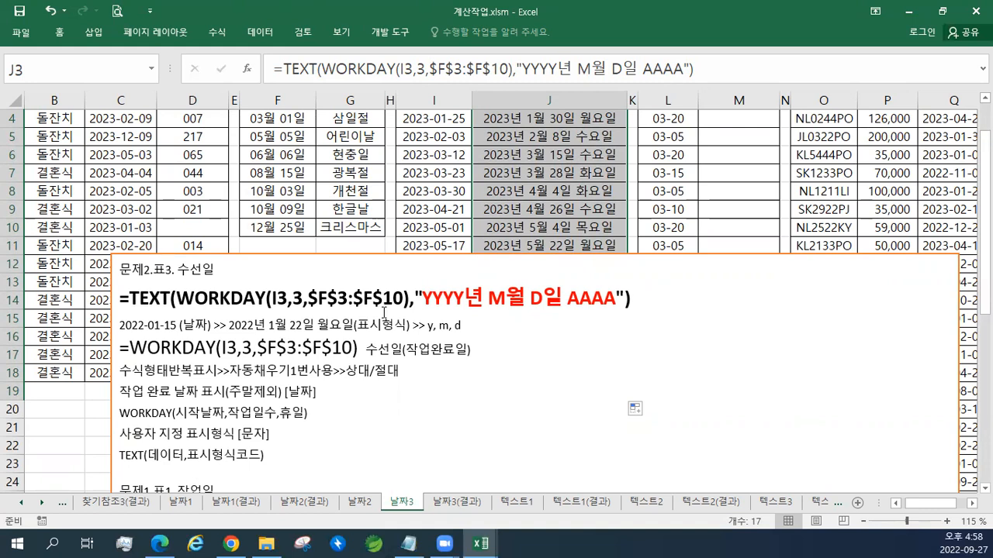
pyautogui.click(123, 275)
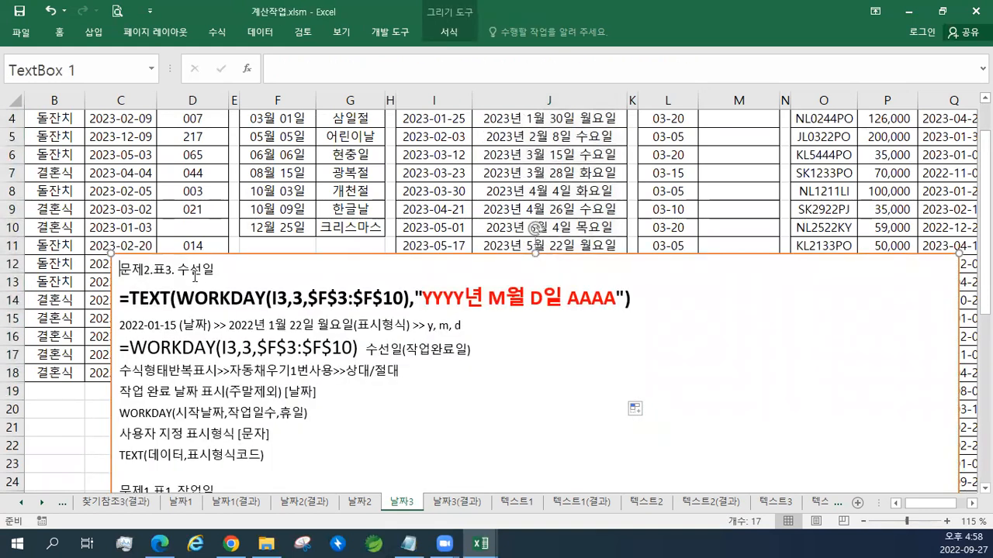
pyautogui.press('Return')
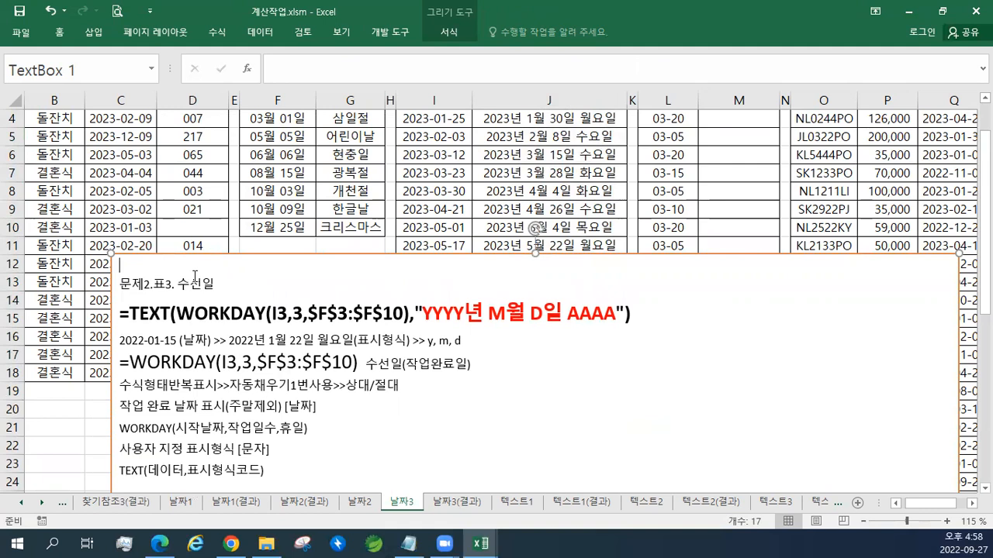
pyautogui.write('문제3.표4. 사용기간')
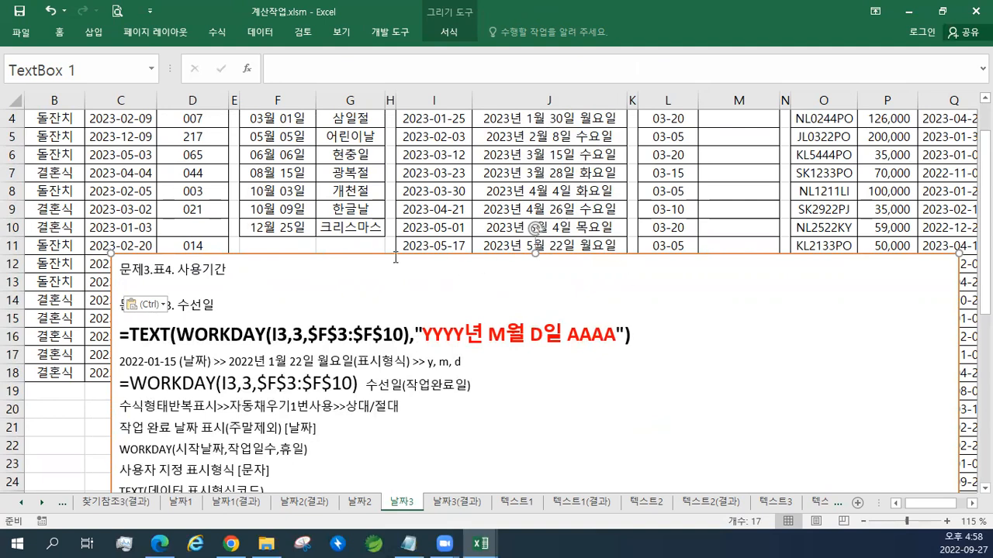
pyautogui.moveTo(355, 255); pyautogui.dragTo(736, 230)
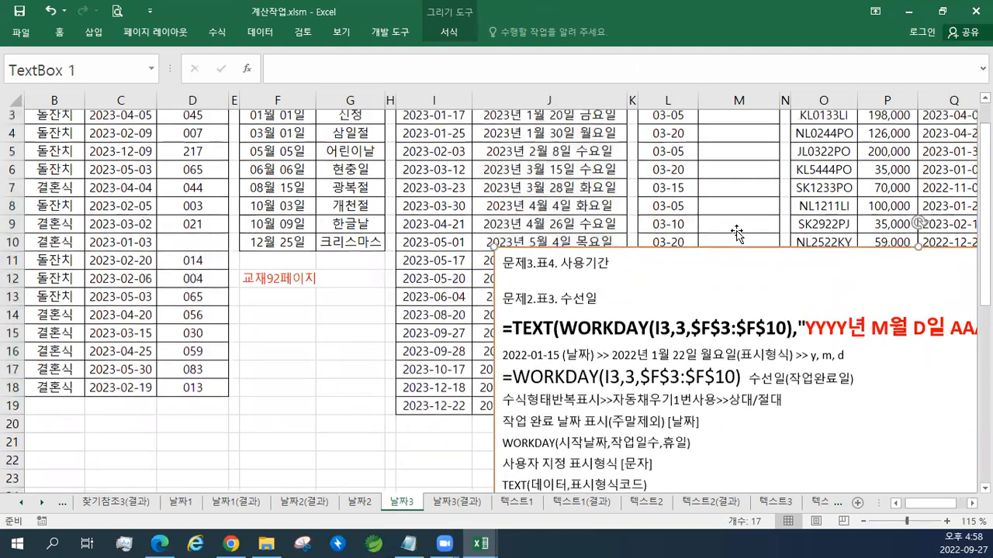
# Step: Examine 표4 사용기간 and 표6 beside the notes on the 날짜3 sheet
pyautogui.scroll(1, 736, 230)
pyautogui.click(971, 503)
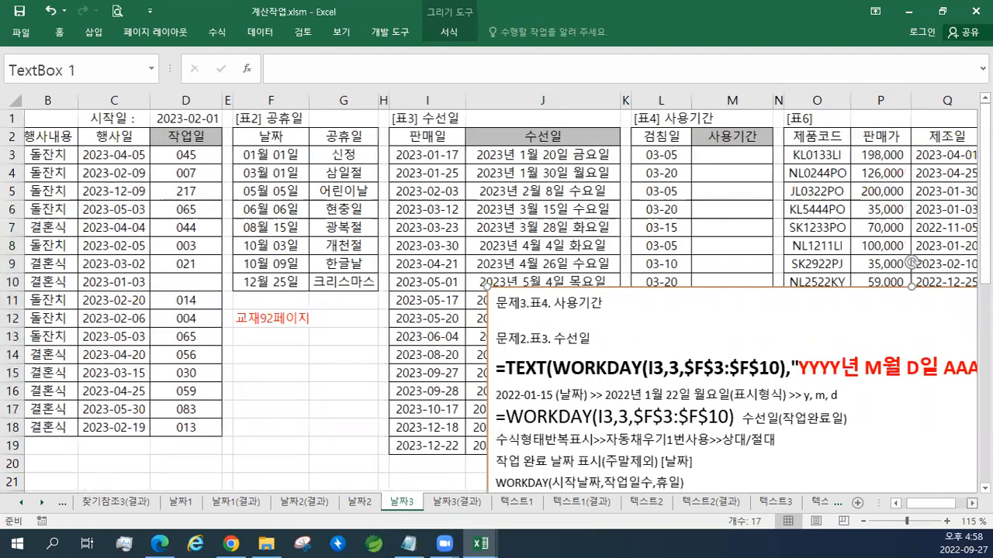
pyautogui.click(971, 503)
pyautogui.click(972, 503)
pyautogui.click(972, 504)
pyautogui.click(972, 504)
pyautogui.click(972, 504)
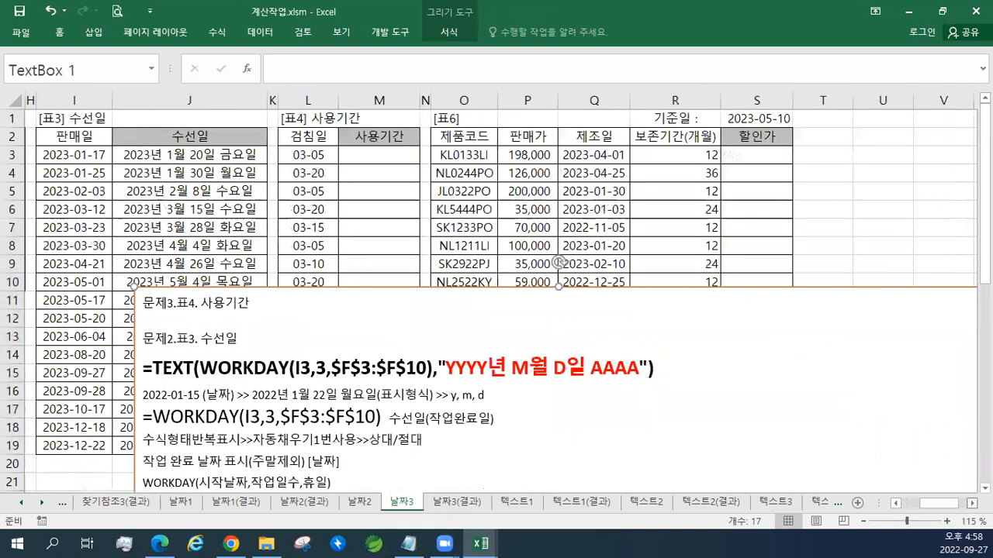
pyautogui.click(972, 504)
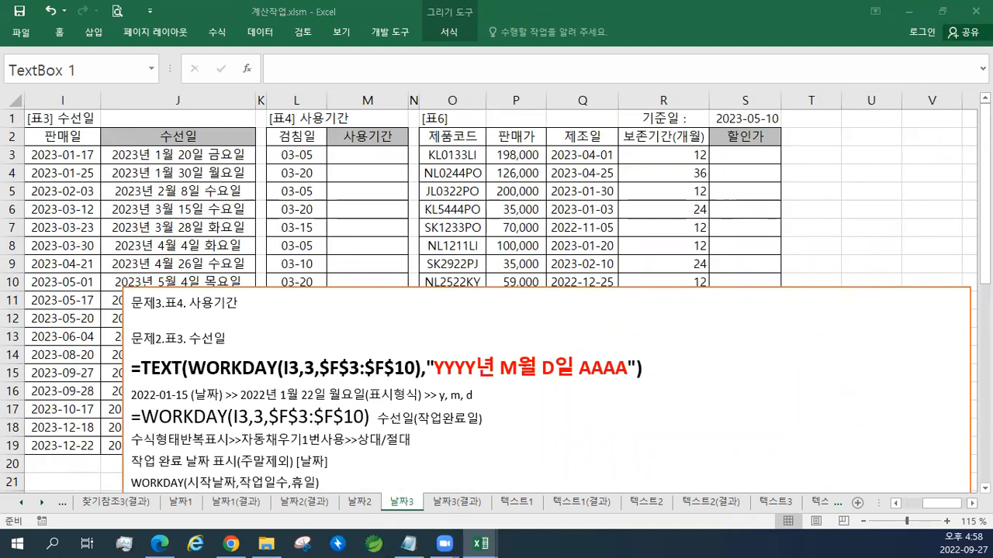
# Step: Consult the EDATE syntax and examples on the 함수_날짜및시간 sheet of 엑셀2016기능정리_컴활1급.xlsm, and minimize that workbook
pyautogui.hotkey('alt', 'Tab')
pyautogui.click(366, 259)
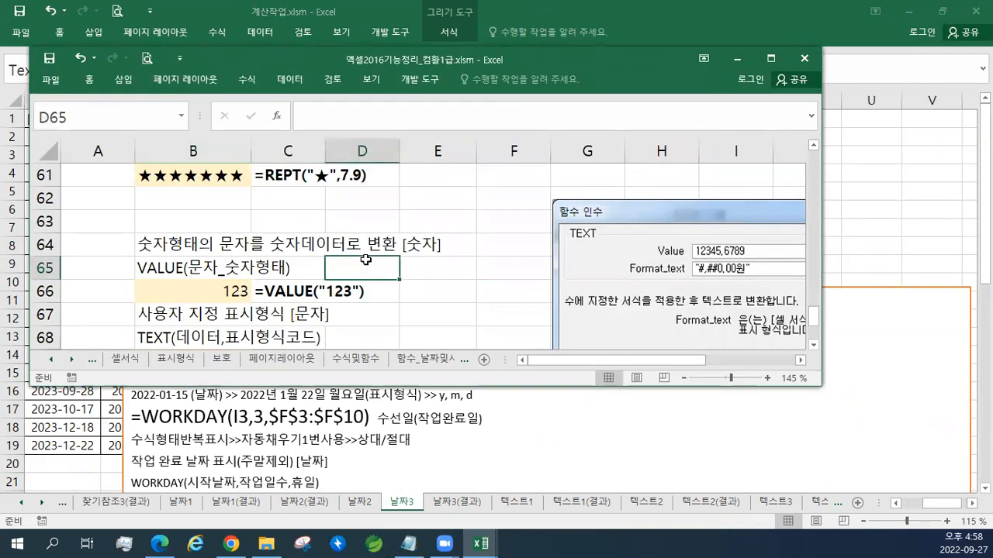
pyautogui.scroll(-4, 365, 260)
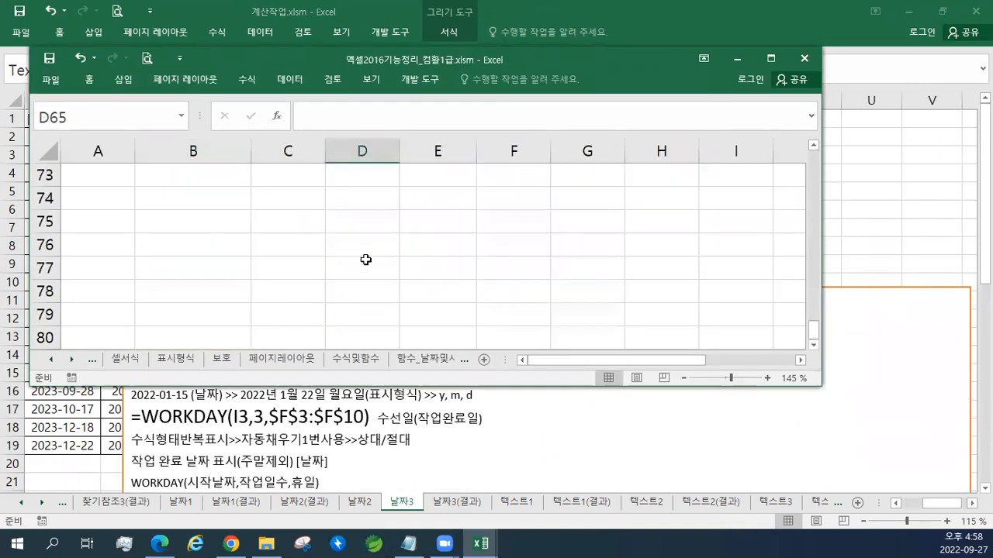
pyautogui.click(420, 359)
pyautogui.scroll(-1, 362, 303)
pyautogui.scroll(3, 362, 302)
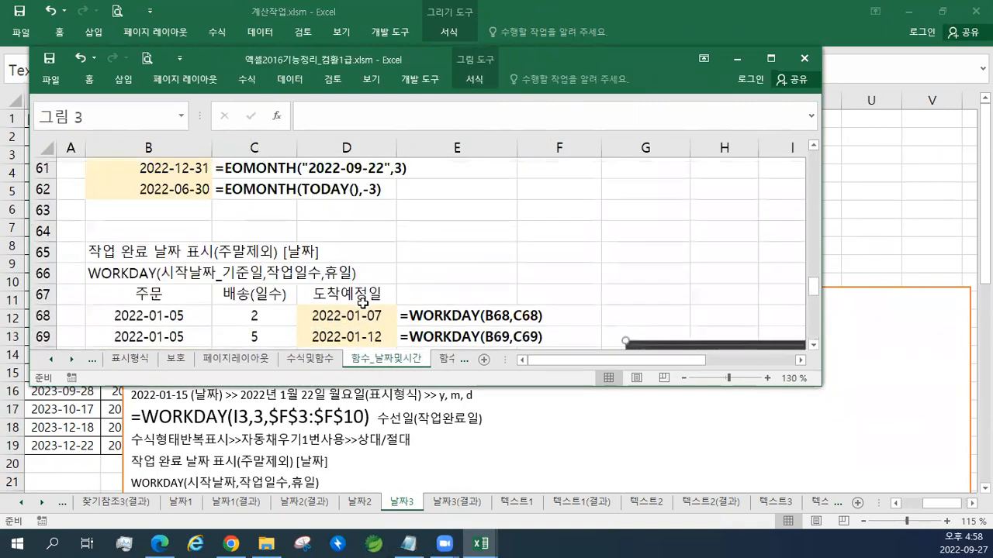
pyautogui.scroll(2, 362, 303)
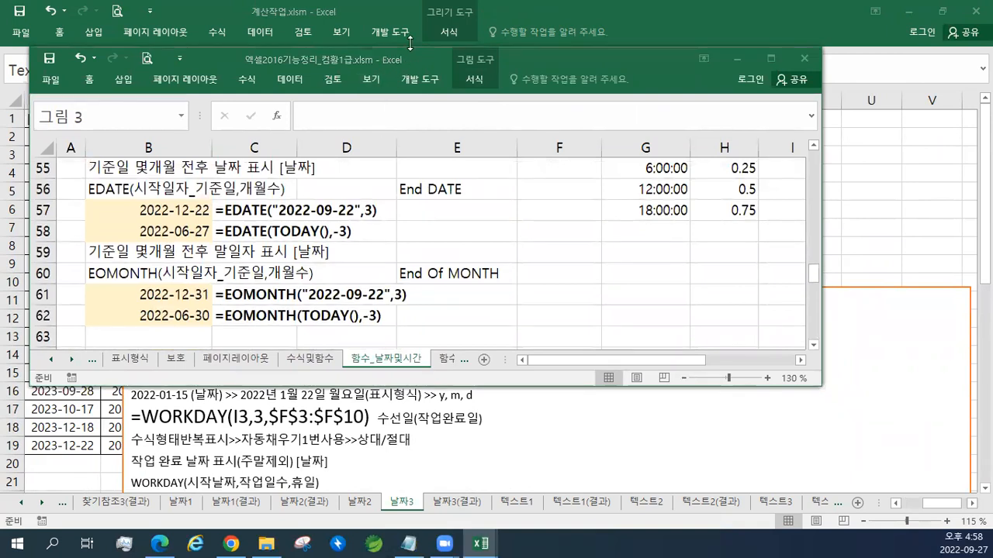
pyautogui.moveTo(412, 45); pyautogui.dragTo(416, 21)
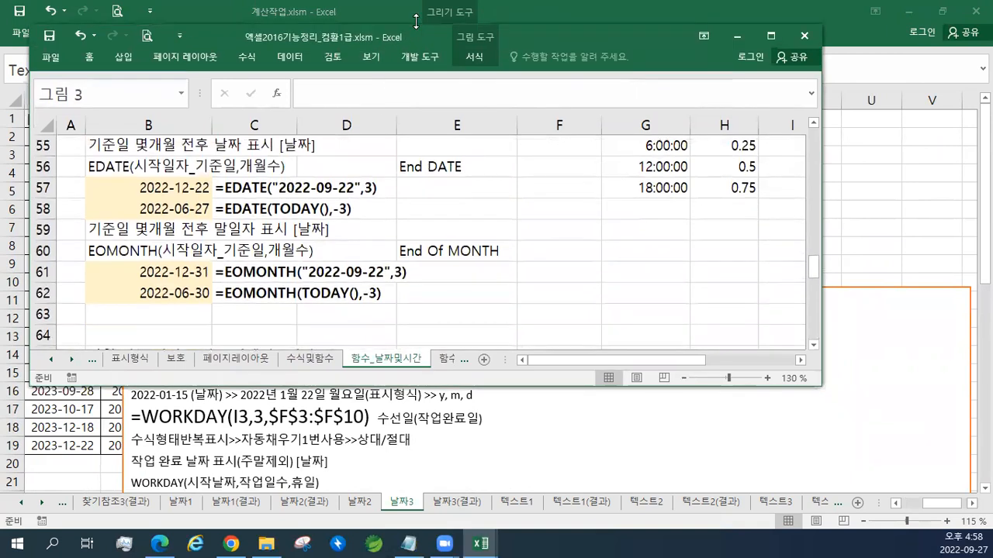
pyautogui.click(237, 190)
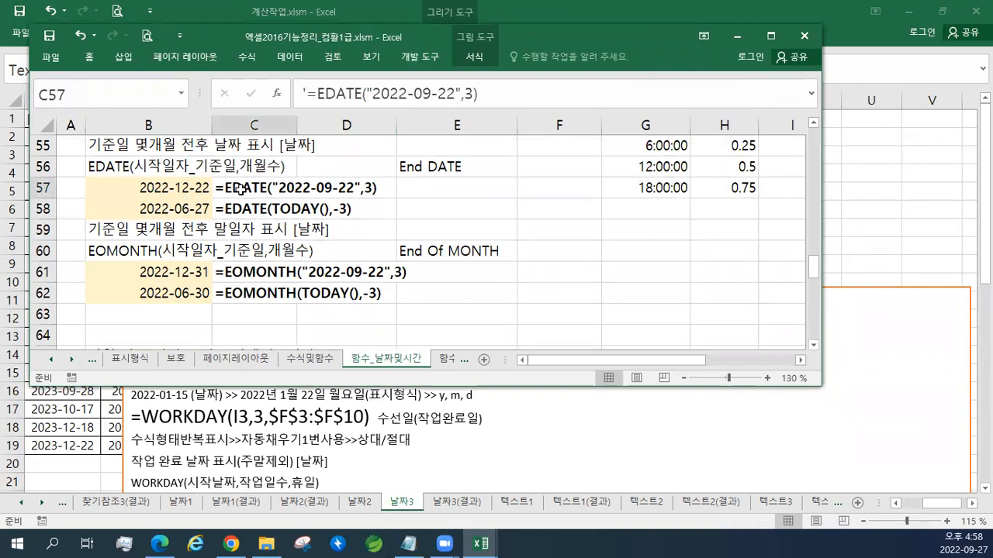
pyautogui.click(241, 209)
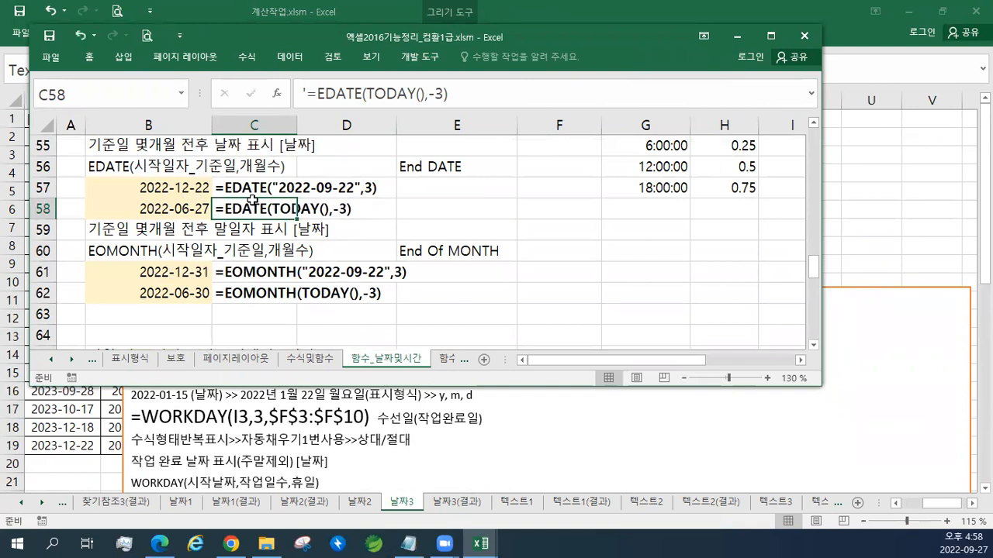
pyautogui.click(254, 189)
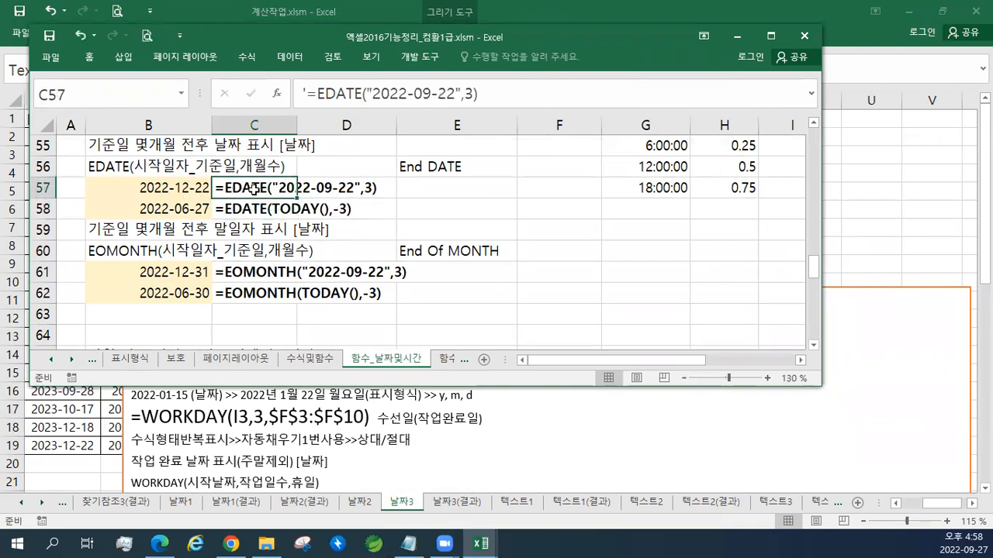
pyautogui.click(252, 208)
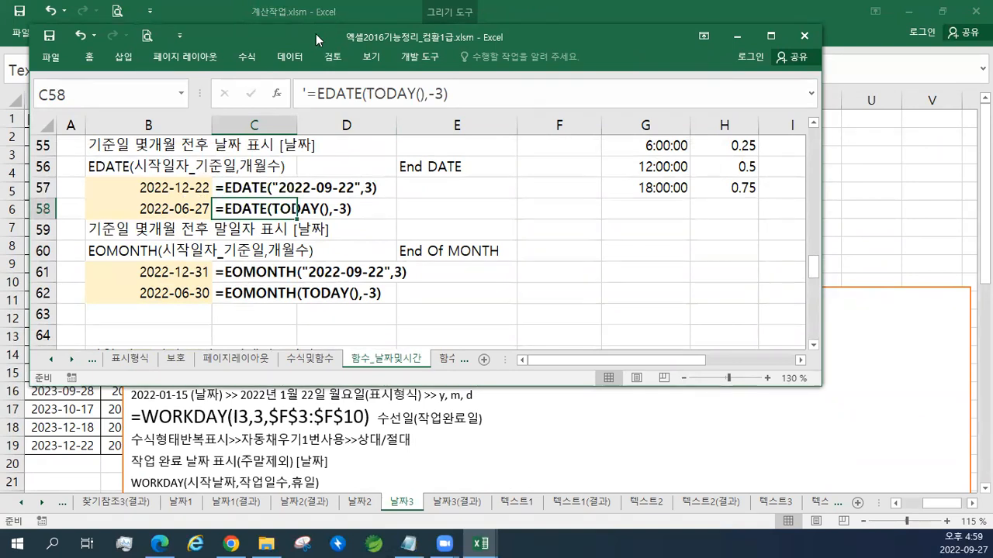
pyautogui.click(737, 37)
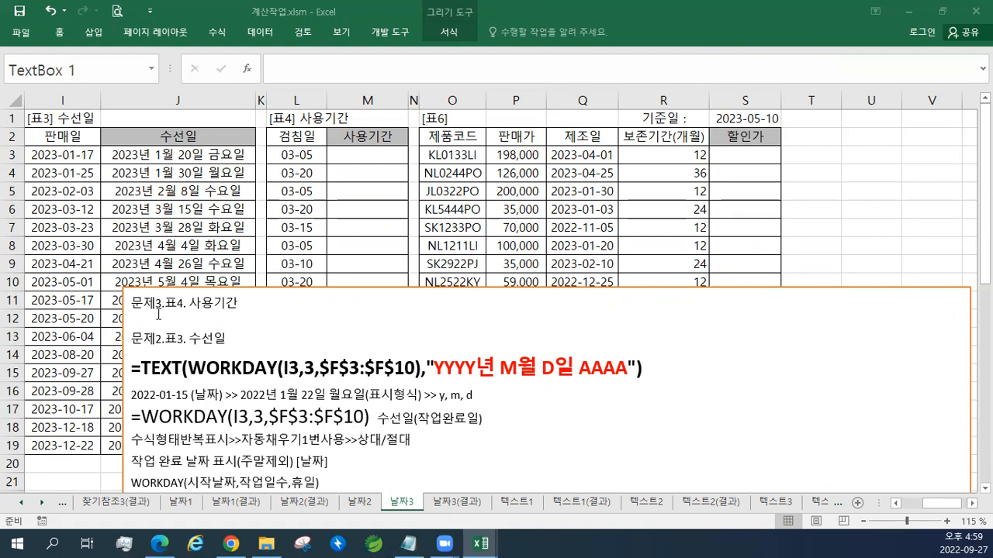
# Step: Paste the copied notes on autofill references, EDATE and TEXT syntax below the 문제3.표4. 사용기간 heading
pyautogui.click(163, 316)
pyautogui.rightClick(163, 318)
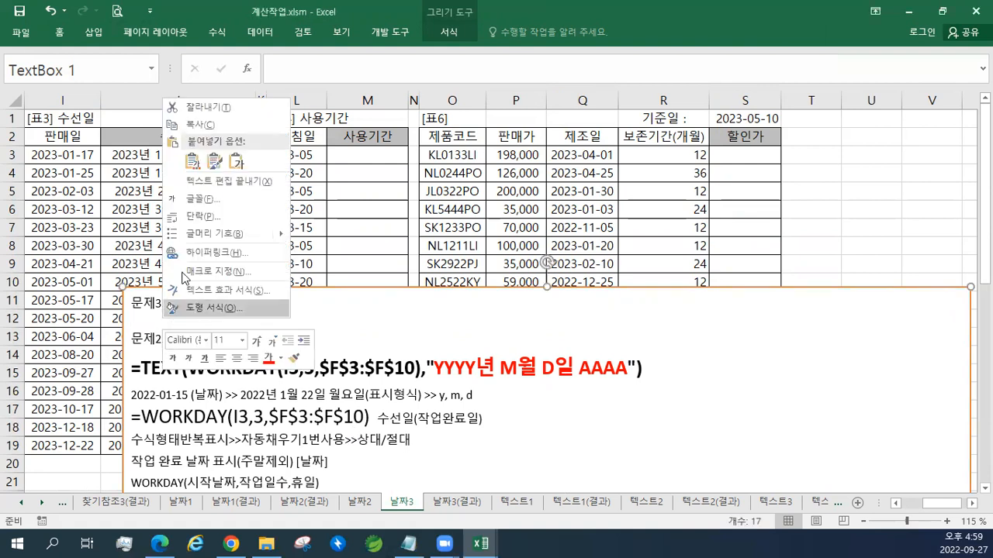
pyautogui.click(193, 163)
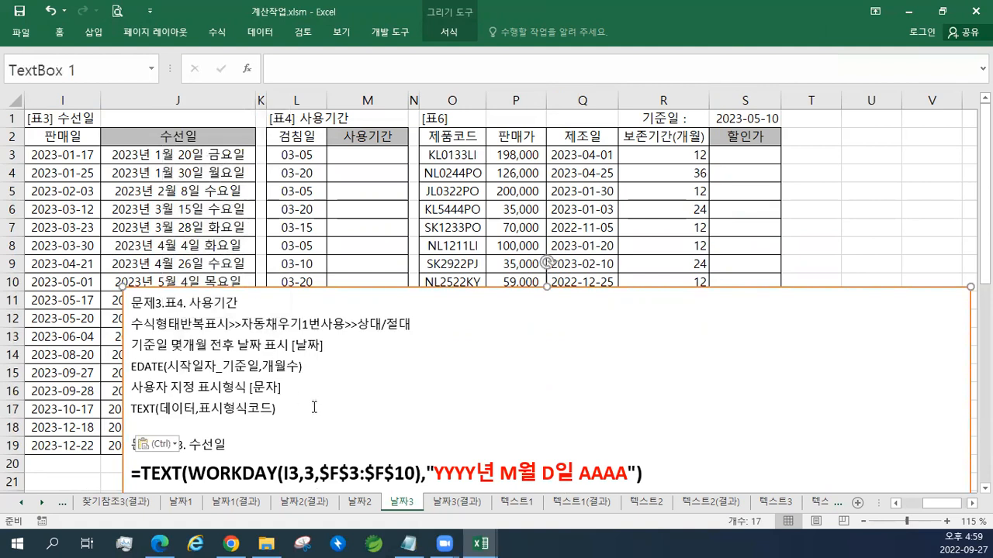
pyautogui.click(379, 159)
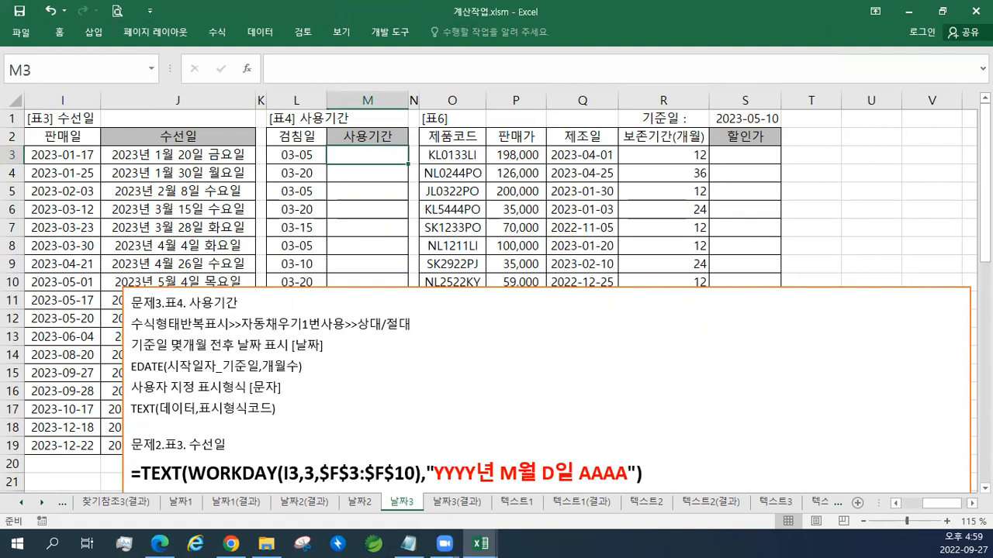
# Step: Look through the 텍스트3, 논리2 and 논리3 practice sheets and return to the 날짜3 sheet
pyautogui.click(325, 411)
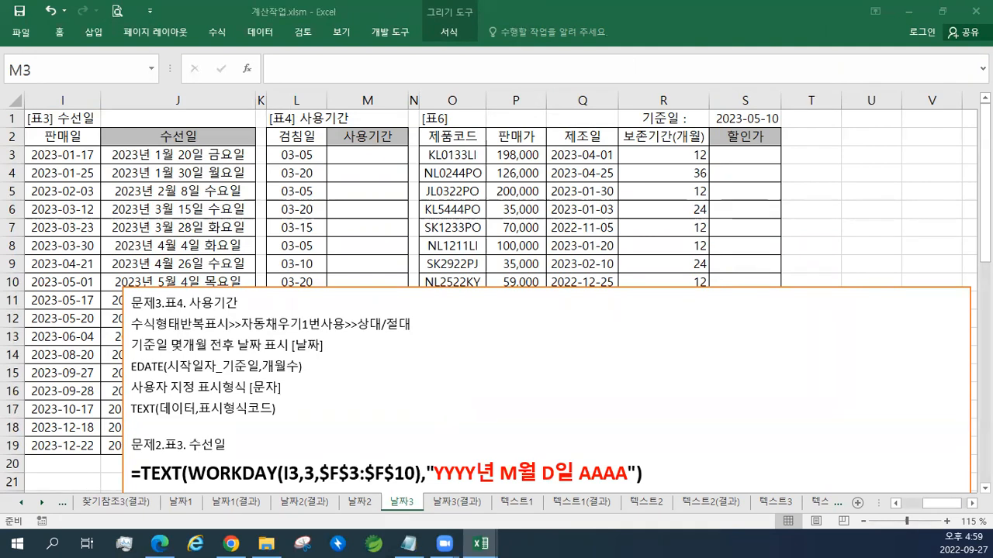
pyautogui.click(648, 504)
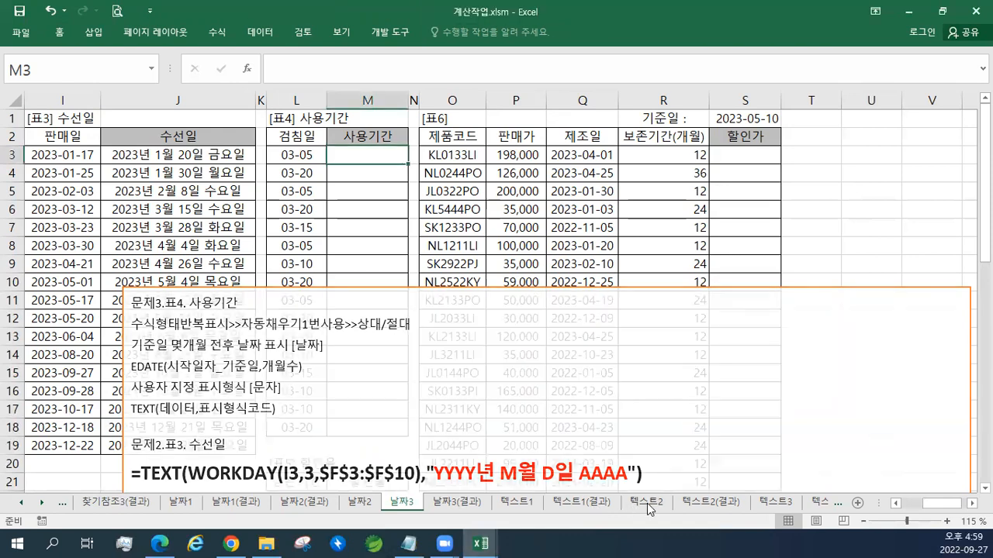
pyautogui.click(647, 504)
pyautogui.click(776, 505)
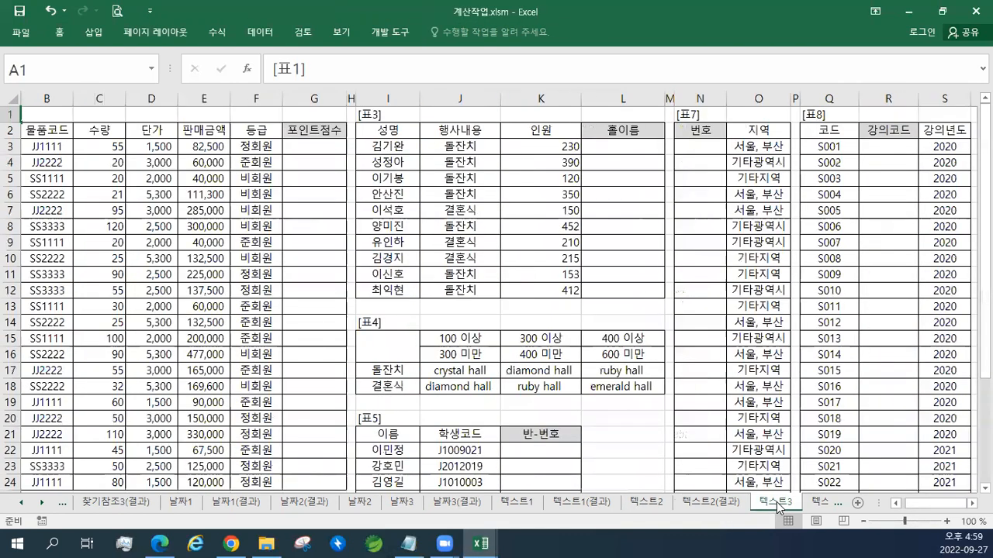
pyautogui.click(48, 501)
pyautogui.click(48, 502)
pyautogui.click(48, 502)
pyautogui.click(49, 501)
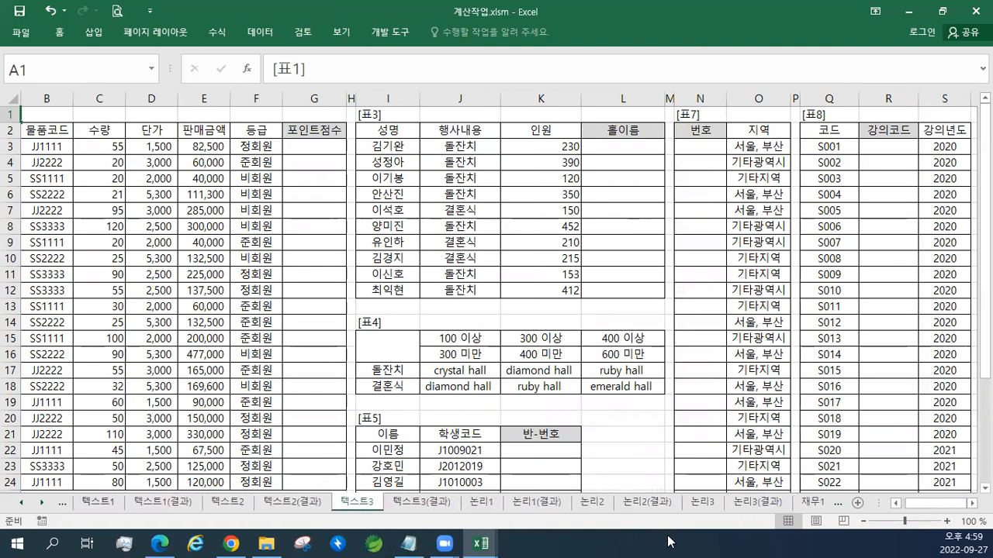
pyautogui.click(599, 509)
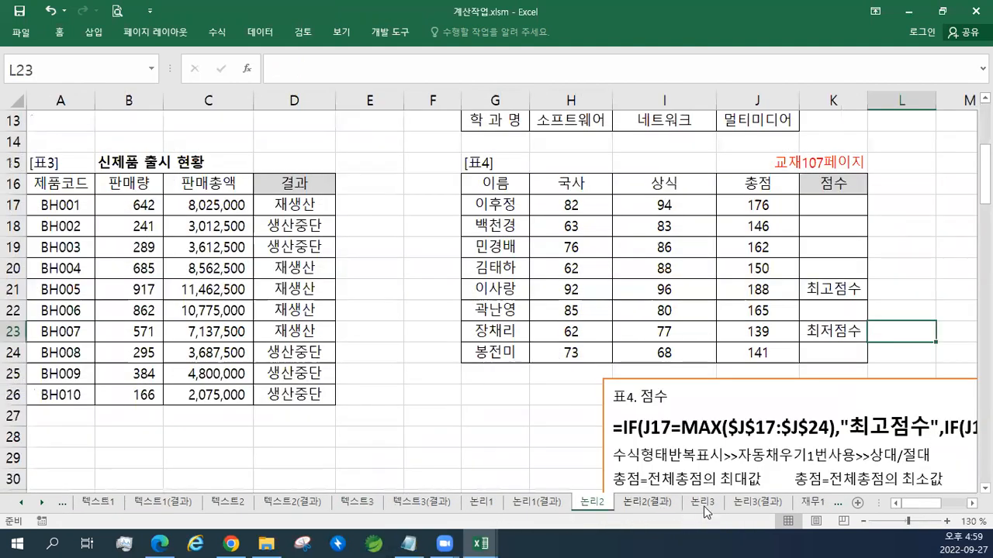
pyautogui.scroll(3, 702, 501)
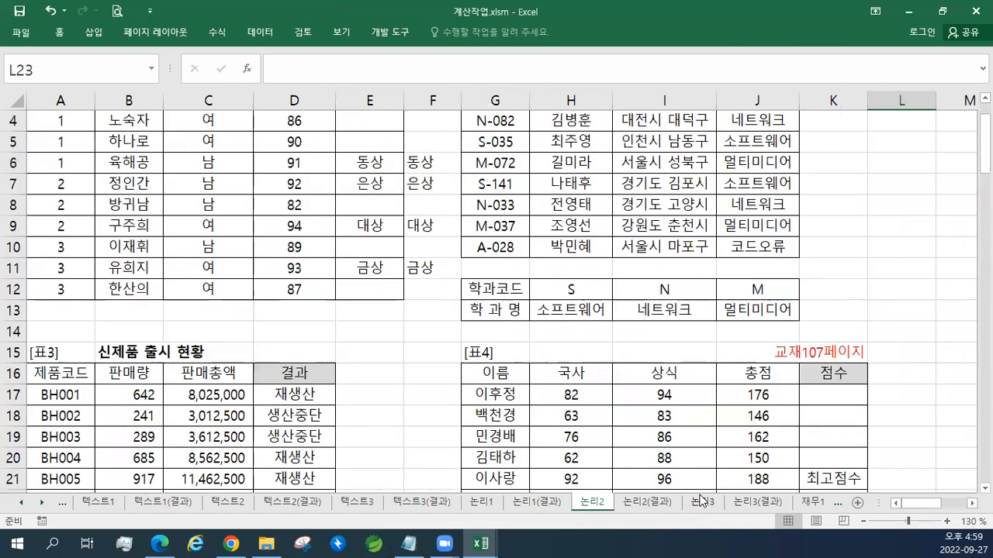
pyautogui.scroll(-4, 702, 500)
pyautogui.click(708, 502)
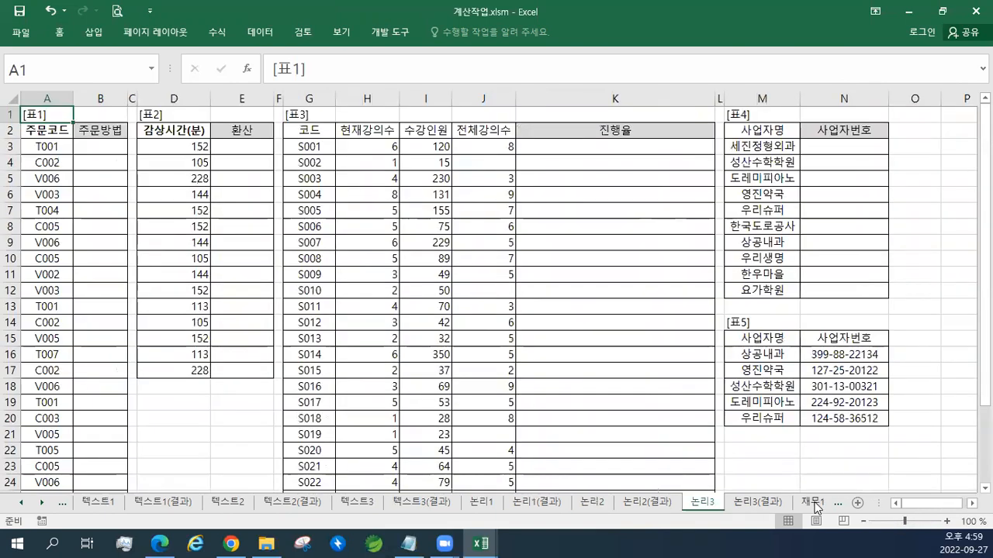
pyautogui.click(809, 502)
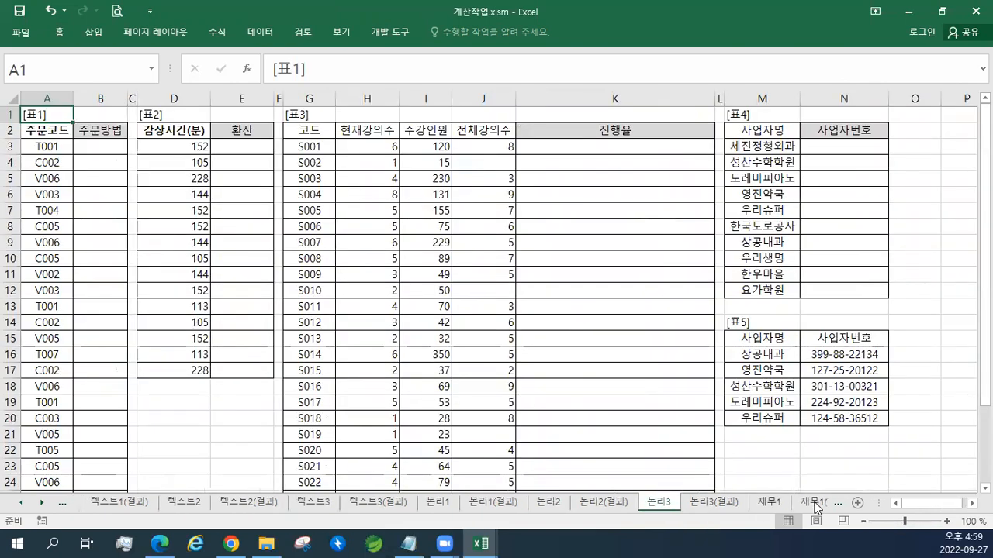
pyautogui.click(22, 503)
pyautogui.moveTo(22, 504); pyautogui.dragTo(44, 504)
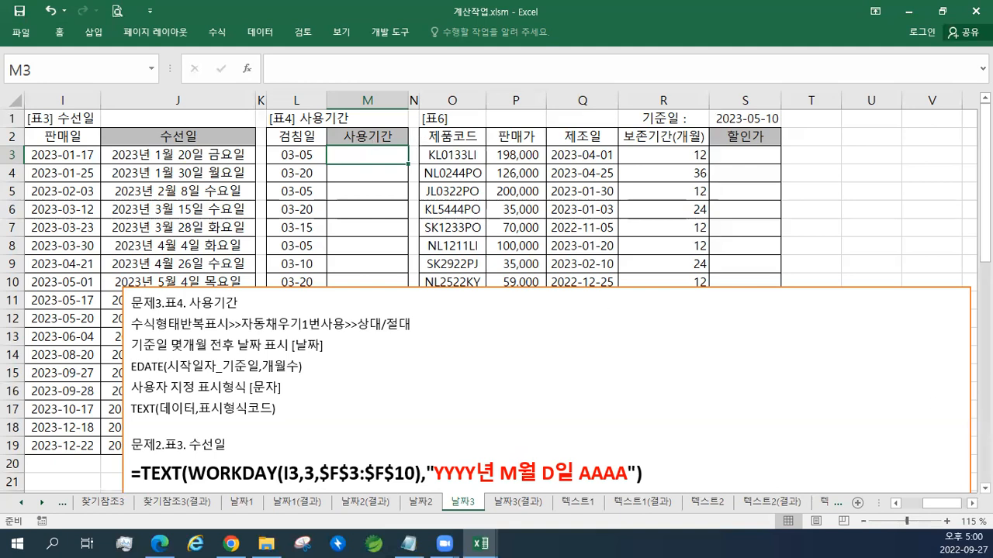
# Step: Insert under the 문제3 heading the formula =TEXT(EDATE(L3,-1)+1,"MM/DD")&" ~ "&TEXT(L3,"MM/DD") and its build-up stages down to =EDATE(L3,-1), without a trailing blank line
pyautogui.click(325, 366)
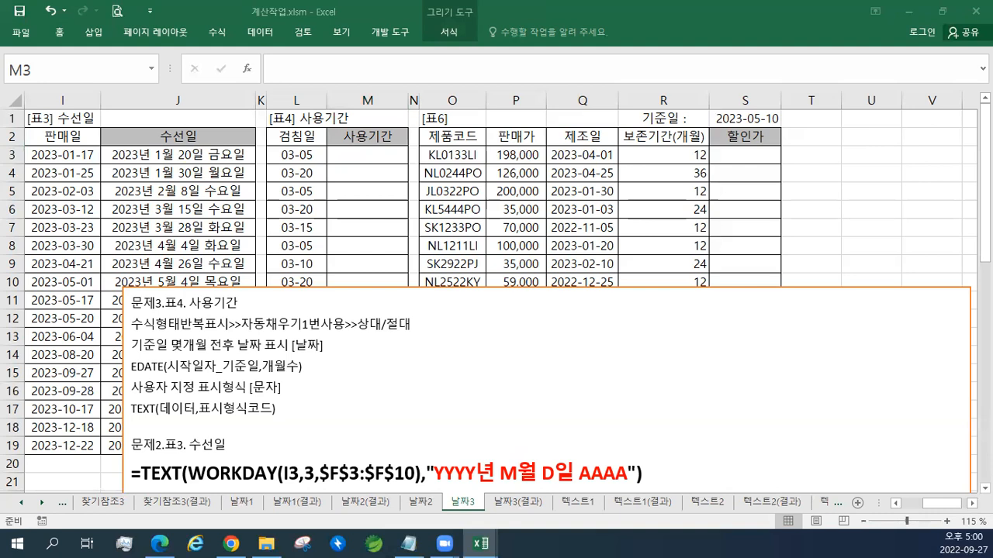
pyautogui.click(277, 308)
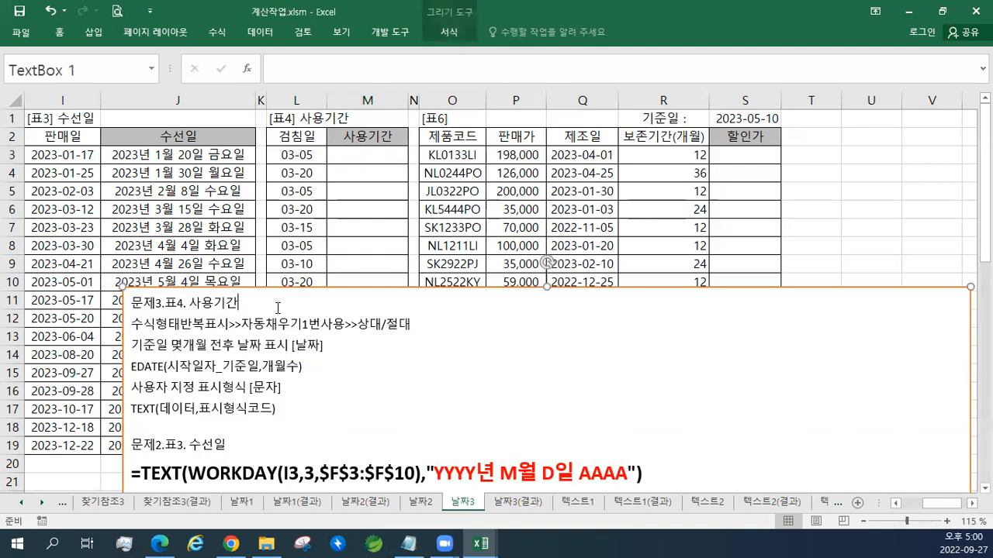
pyautogui.press('Return')
pyautogui.write('=TEXT(EDATE(L3,-1)+1,"MM/DD")&" ~ "&TEXT(L3,"MM/DD") =TEXT(EDATE(L3,-1)+1,"MM/DD")&" ~ " =TEXT(EDATE(L3,-1)+1,"MM/DD") =EDATE(L3,-1)+1 =EDATE(L3,-1)')
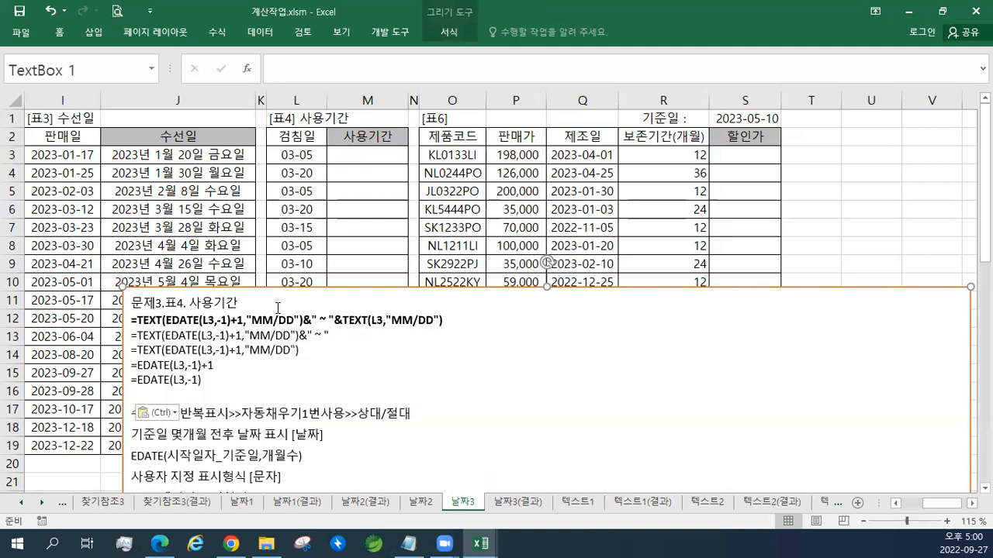
pyautogui.press('BackSpace')
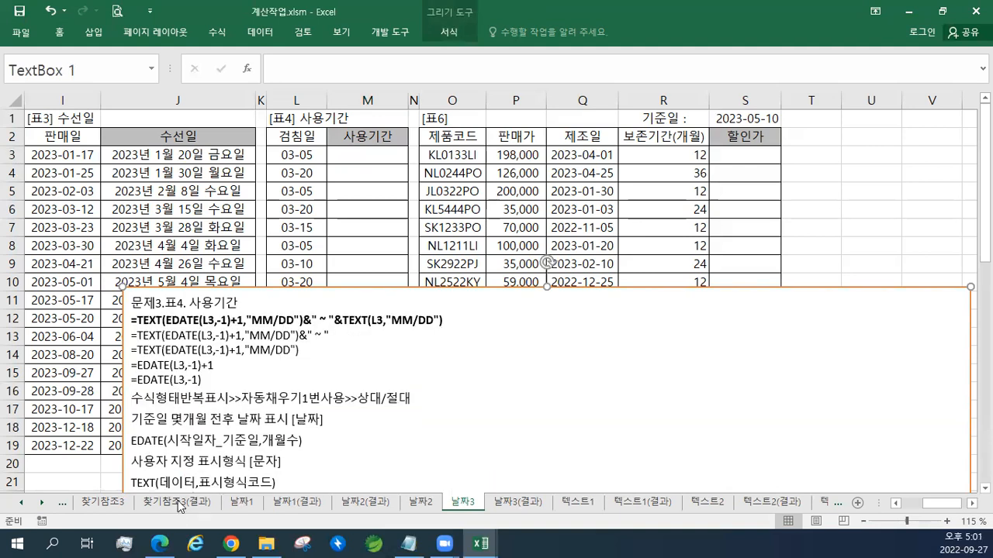
# Step: Enlarge the five 사용기간 formula lines in the notes to 18 pt
pyautogui.moveTo(204, 380); pyautogui.dragTo(85, 318)
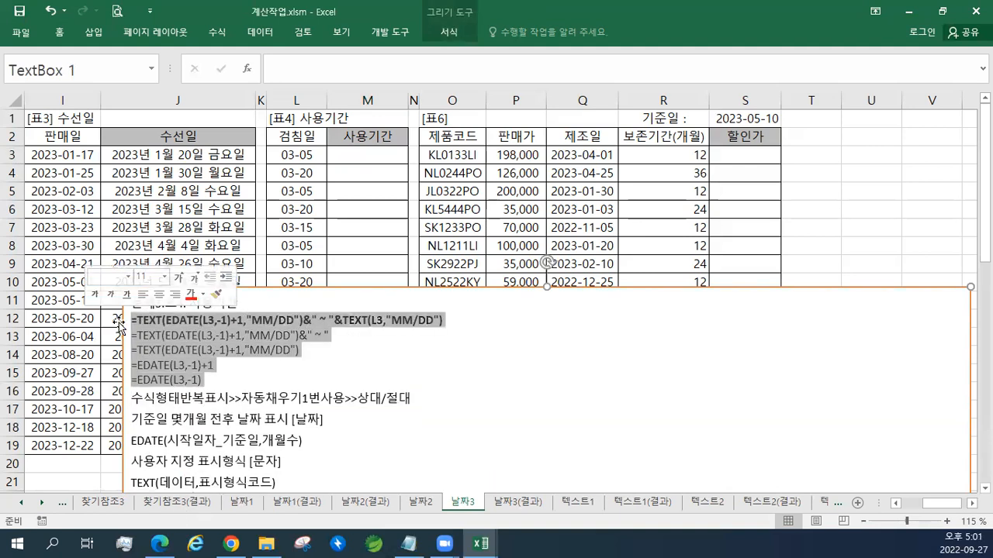
pyautogui.click(180, 277)
pyautogui.click(180, 277)
pyautogui.click(180, 277)
pyautogui.click(180, 277)
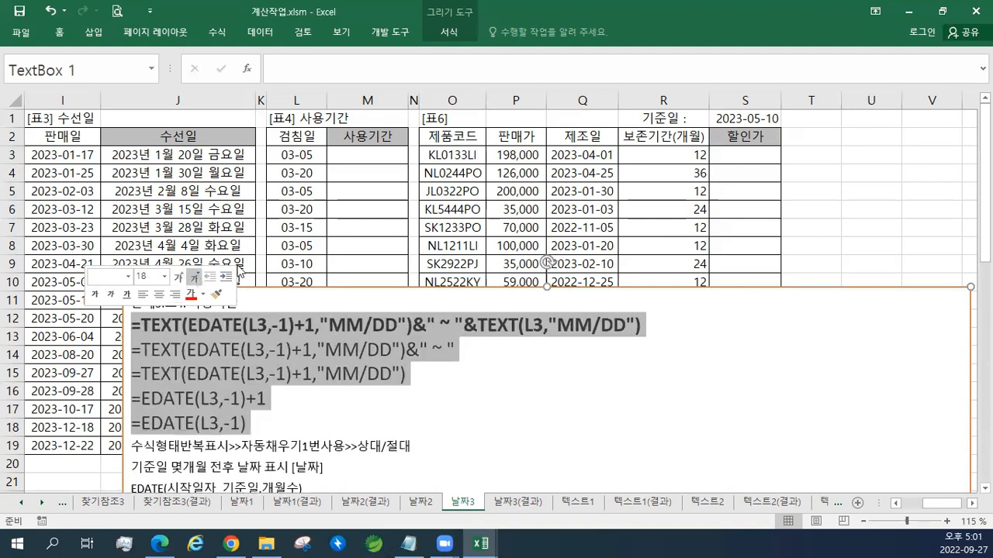
# Step: Enter =EDATE(L3,-1) in M3, the first 사용기간 cell of 표4
pyautogui.click(366, 162)
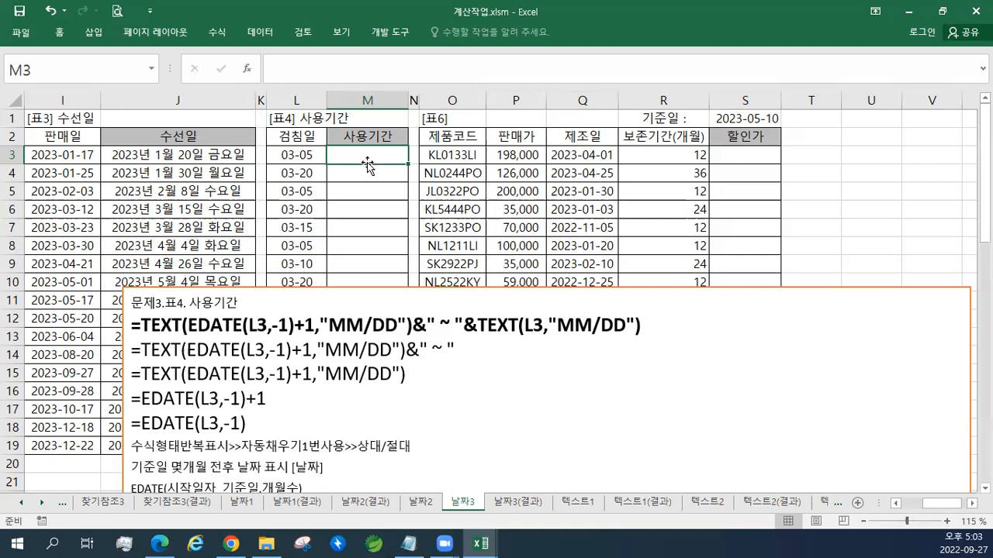
pyautogui.click(298, 162)
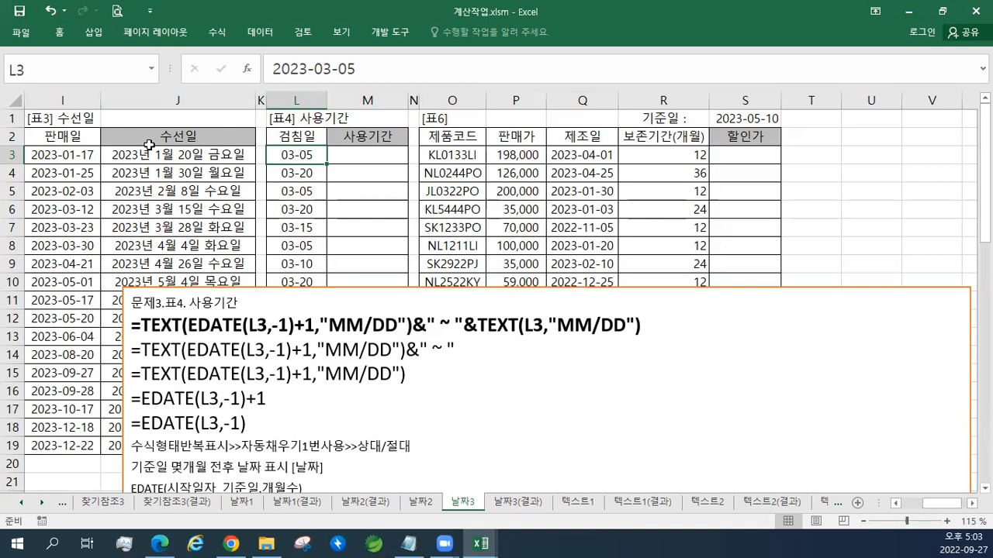
pyautogui.click(365, 157)
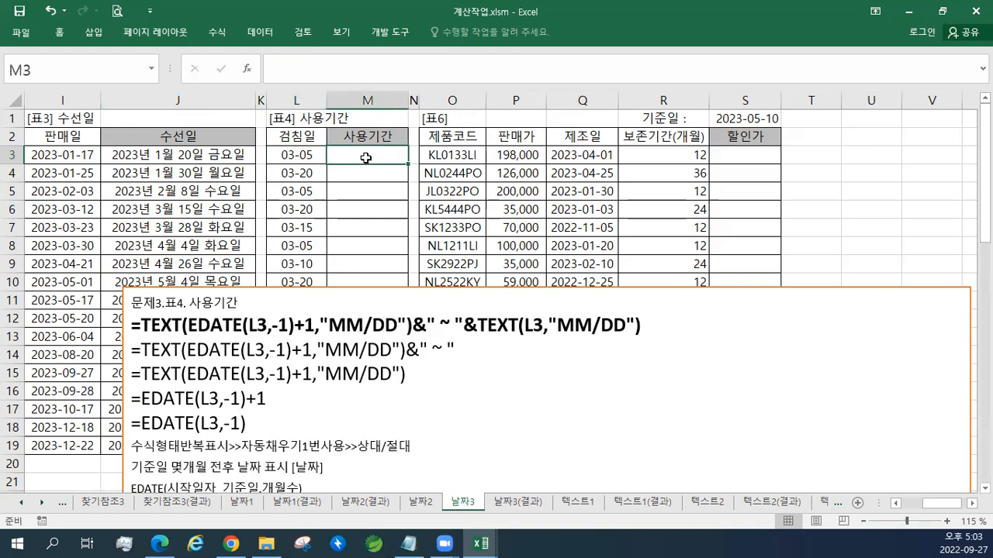
pyautogui.write('=ED')
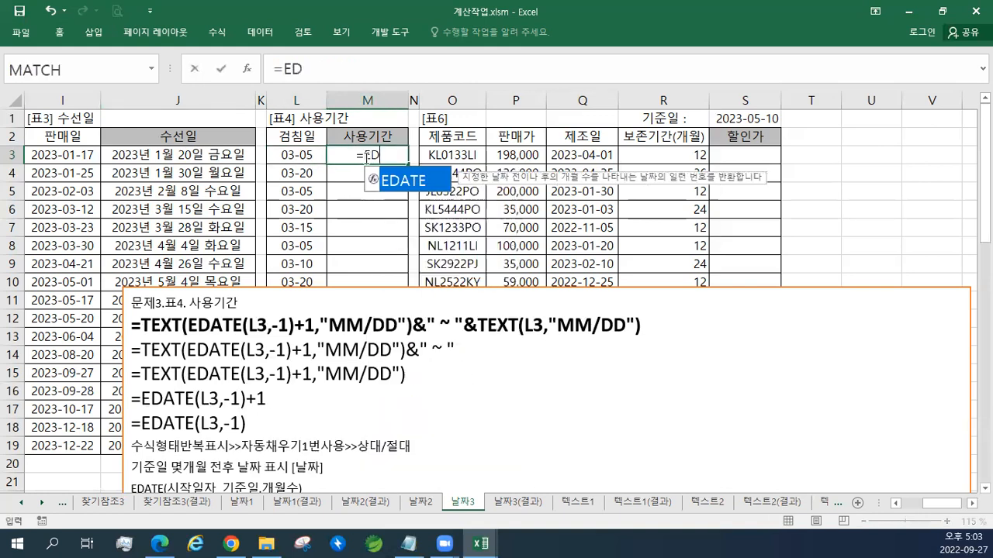
pyautogui.write('ATE(')
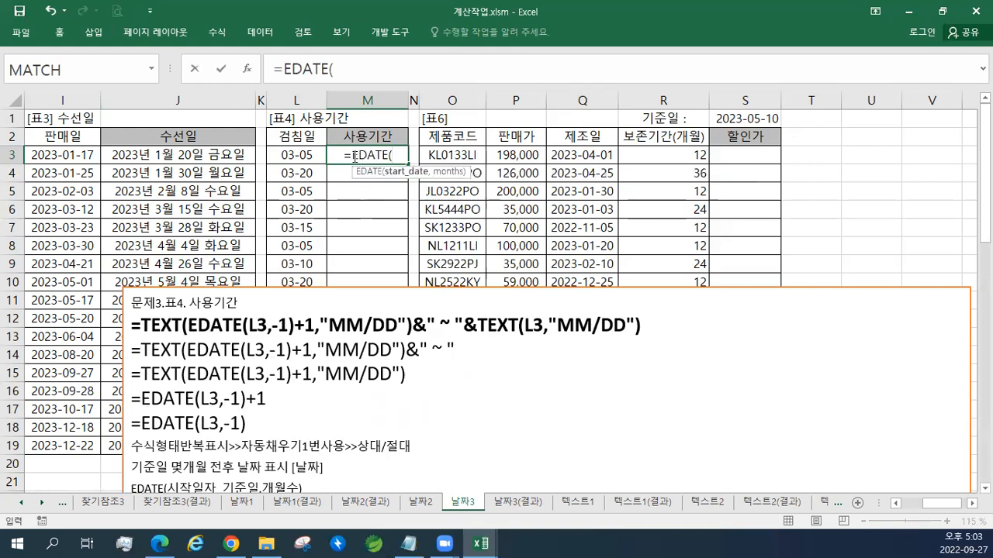
pyautogui.click(305, 155)
pyautogui.write(',')
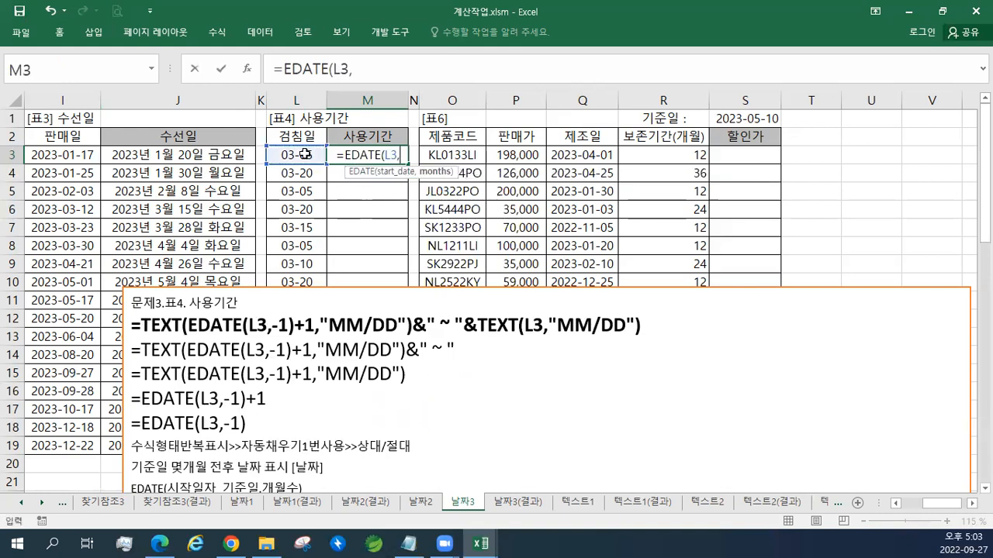
pyautogui.write('-1)')
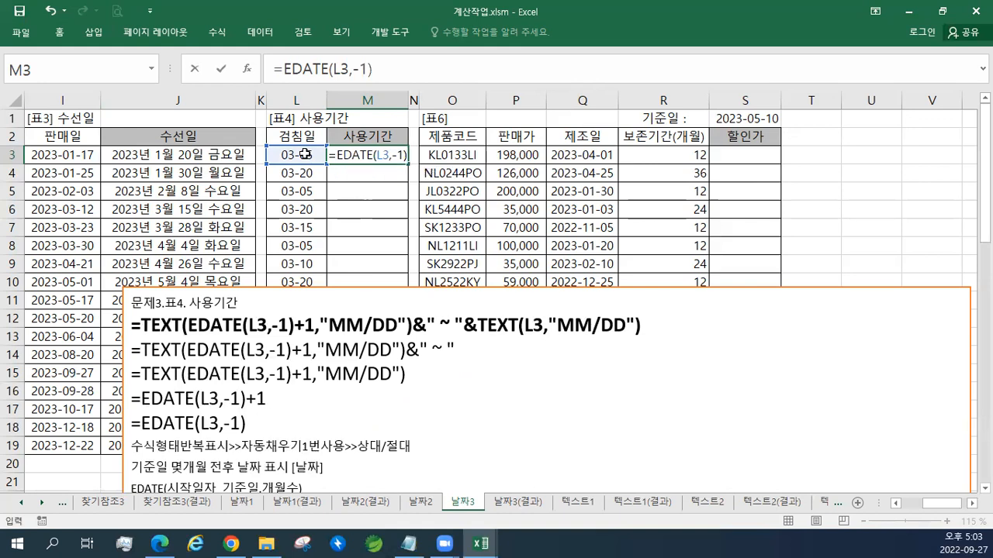
pyautogui.press('Return')
pyautogui.press('Up')
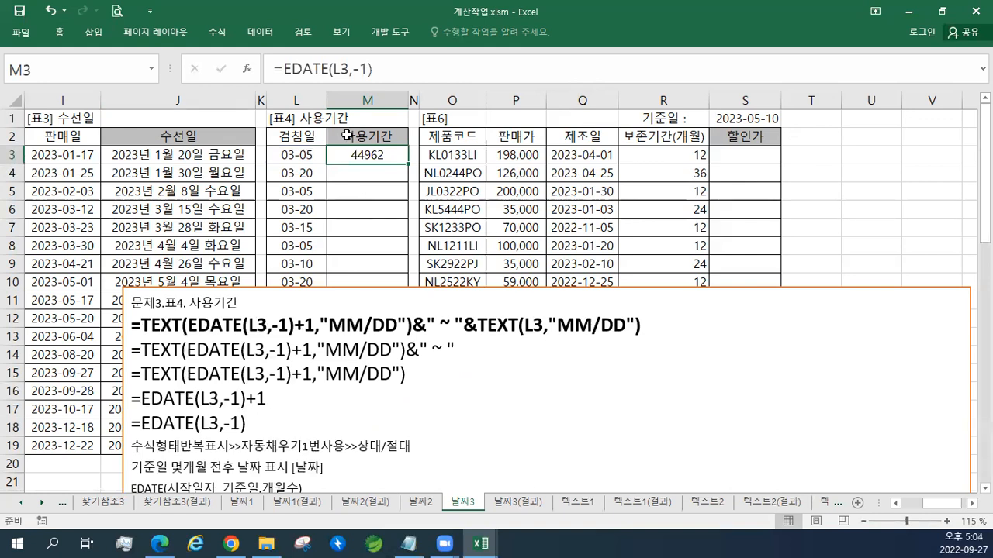
# Step: Extend the M3 formula with +1 so it reads =EDATE(L3,-1)+1
pyautogui.click(401, 70)
pyautogui.write('+1')
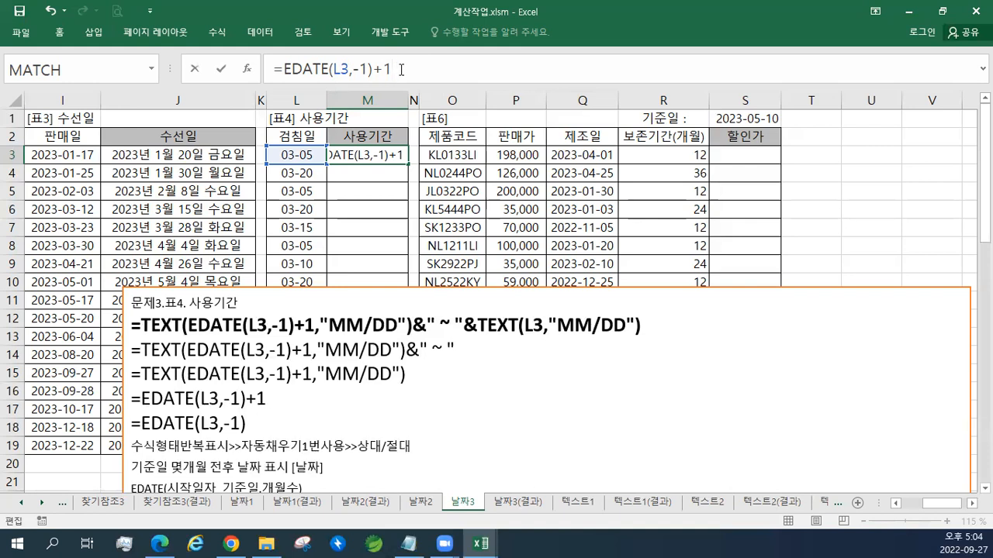
pyautogui.press('Return')
pyautogui.press('Up')
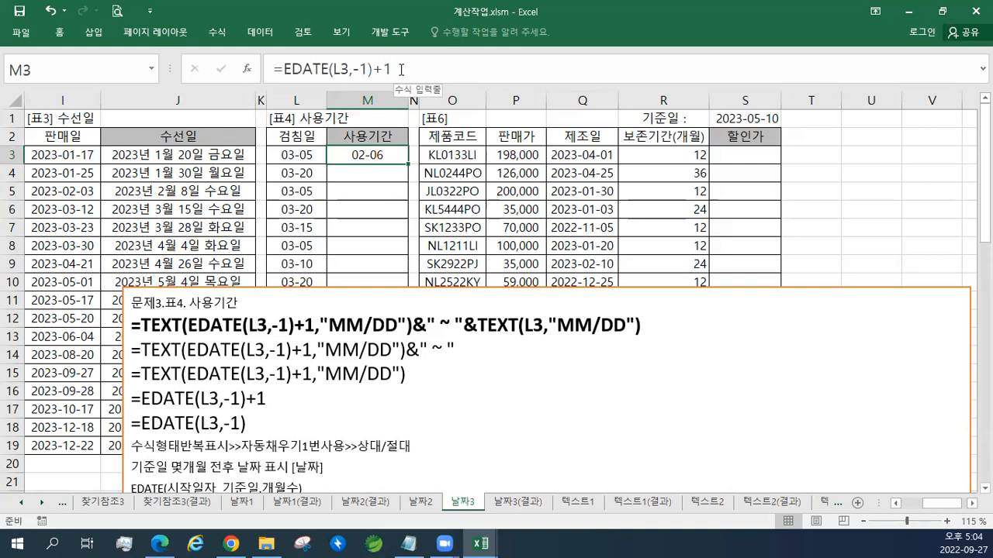
# Step: Wrap the M3 formula in TEXT with the month/day format, giving =TEXT(EDATE(L3,-1)+1,"MM/DD")
pyautogui.doubleClick(358, 153)
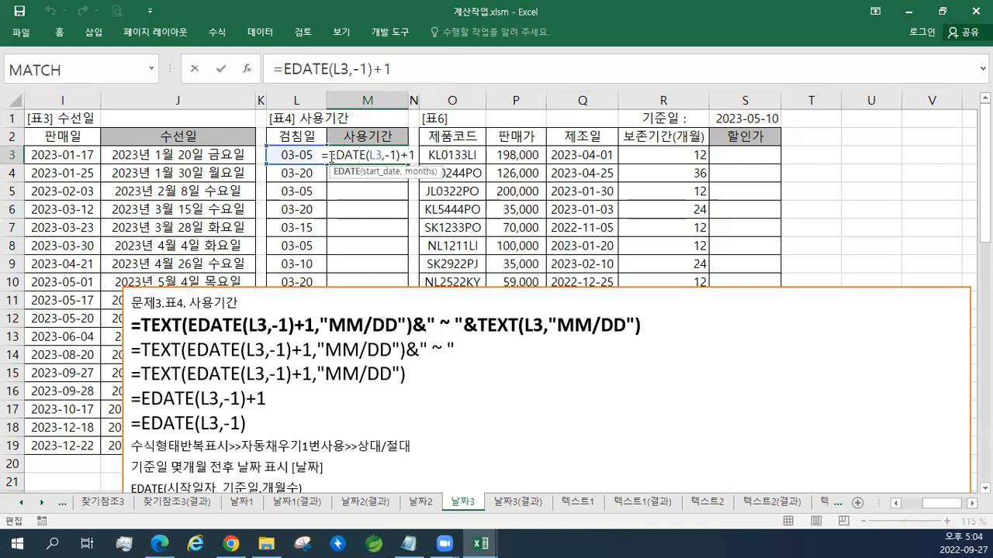
pyautogui.click(332, 158)
pyautogui.write('TEX')
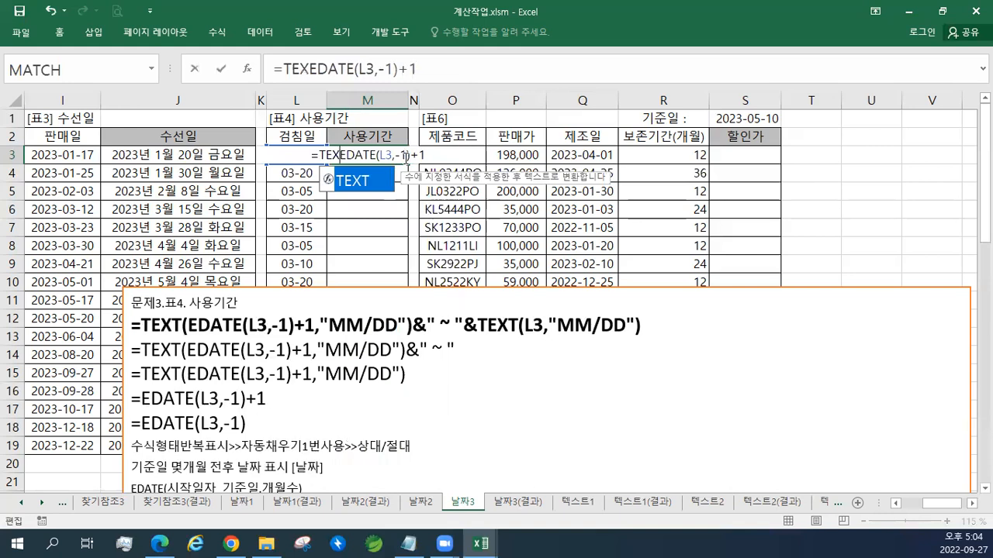
pyautogui.write('T(')
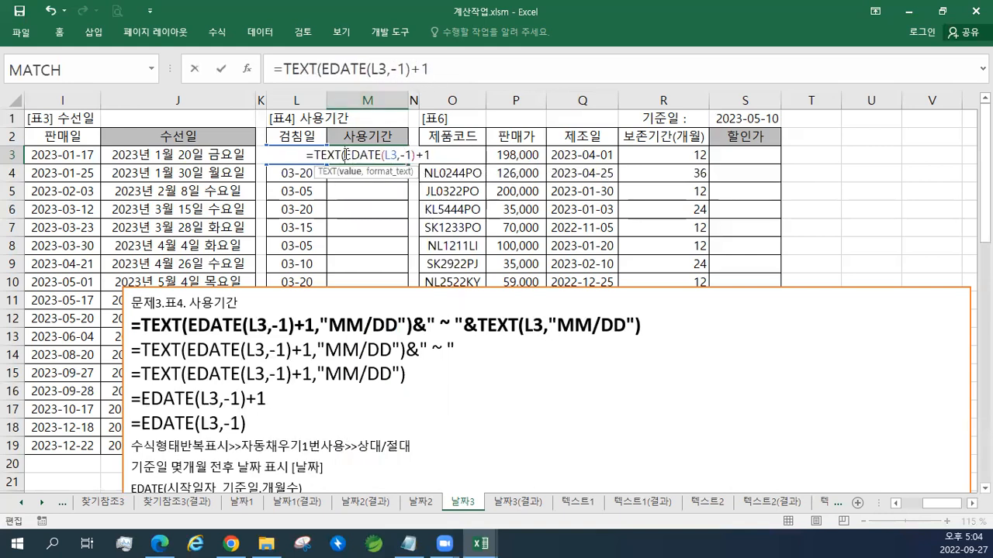
pyautogui.moveTo(336, 156); pyautogui.dragTo(437, 154)
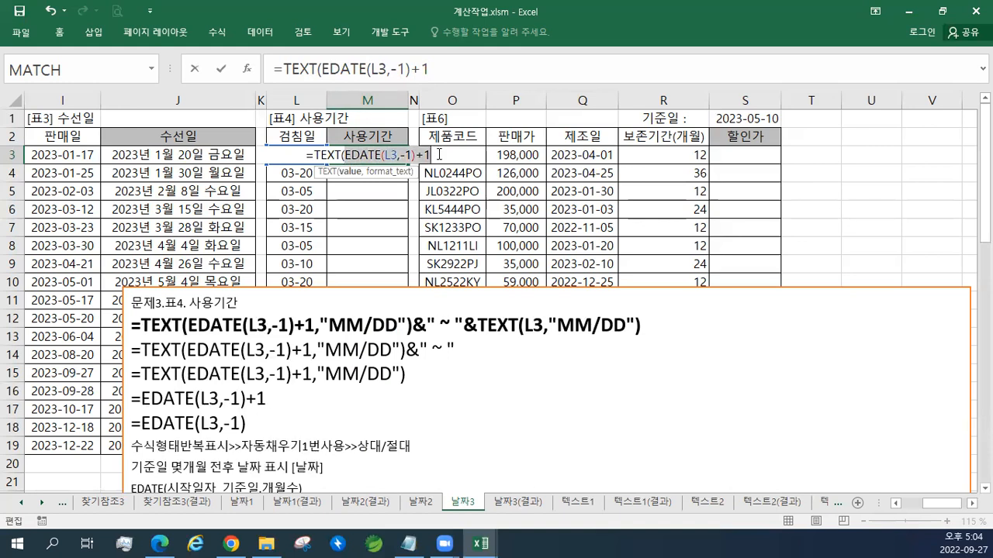
pyautogui.click(439, 155)
pyautogui.write(',"')
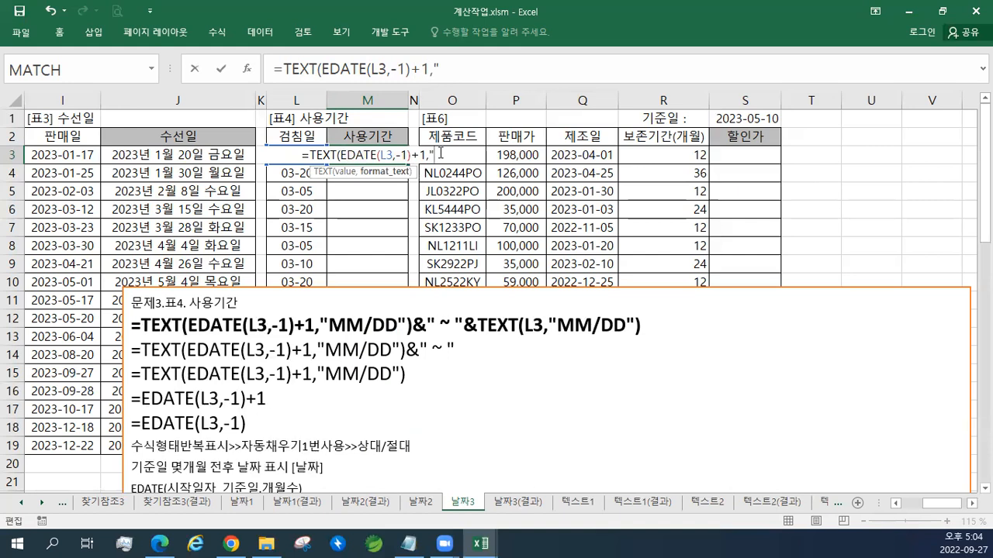
pyautogui.write('MM/DD")')
pyautogui.press('Return')
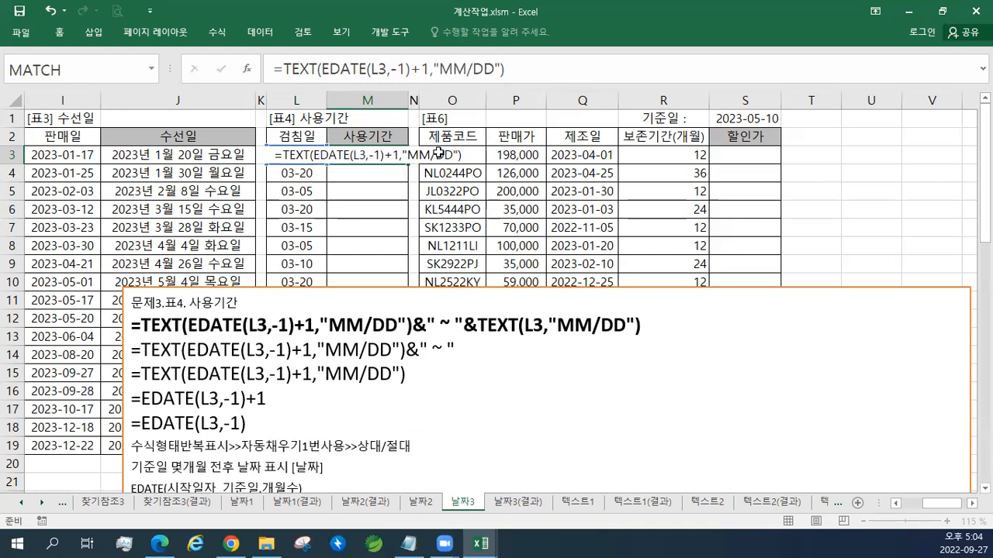
pyautogui.press('Up')
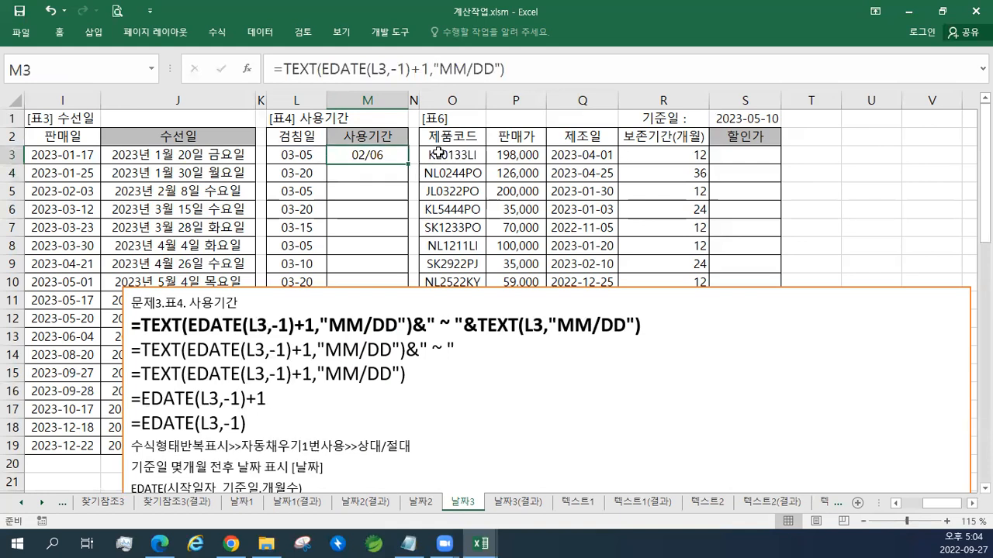
# Step: Append the separator &" ~ " to the end of the M3 formula
pyautogui.click(523, 70)
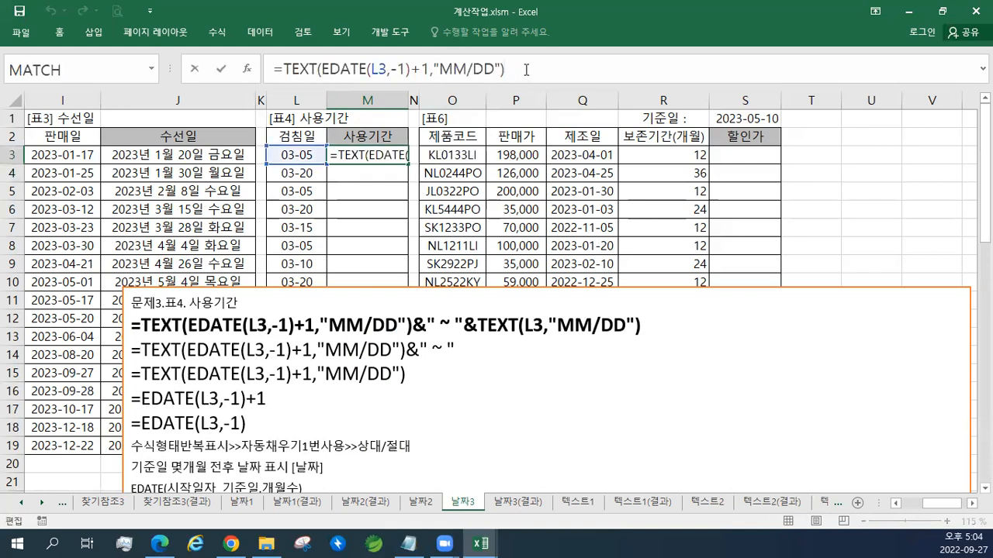
pyautogui.write('&')
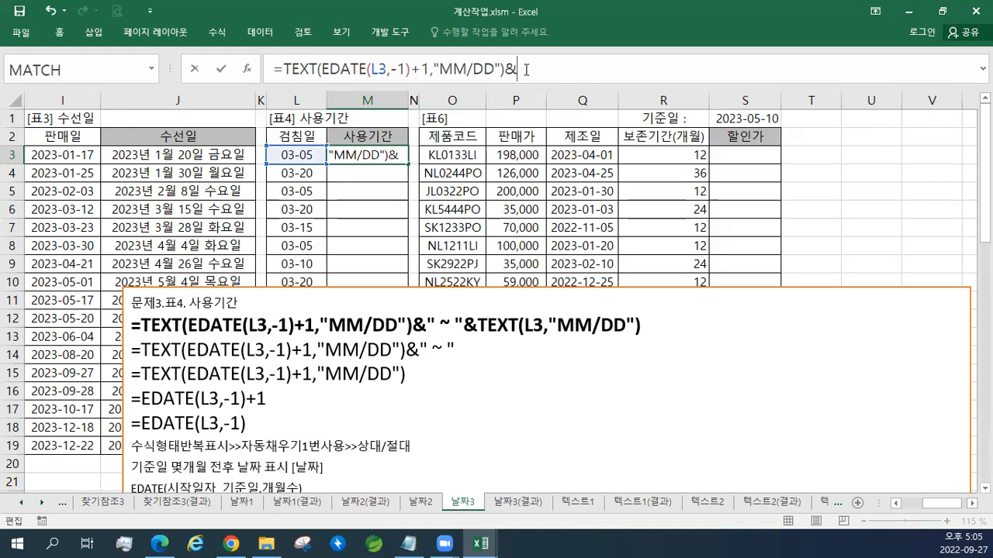
pyautogui.write('"')
pyautogui.write('~')
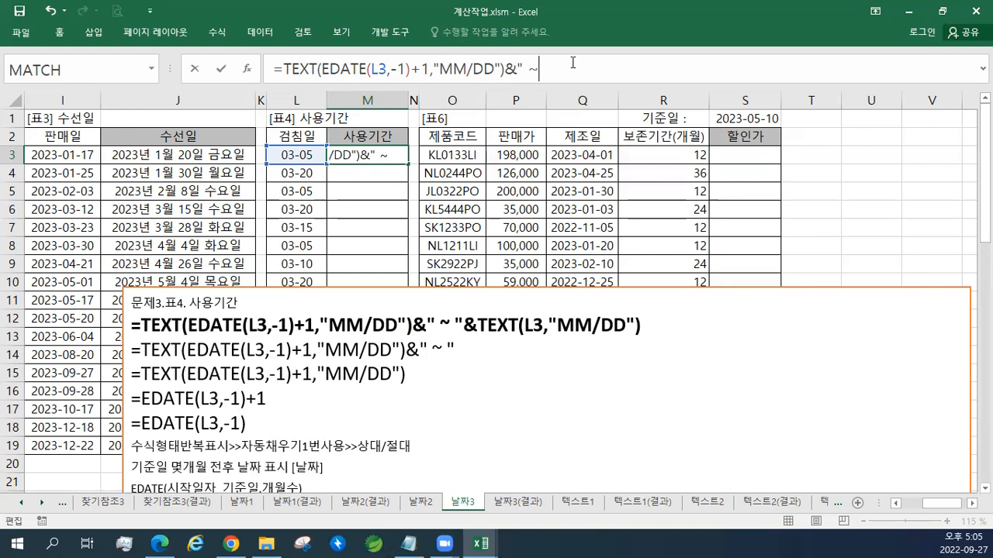
pyautogui.write('"')
pyautogui.hotkey('ctrl', 'Return')
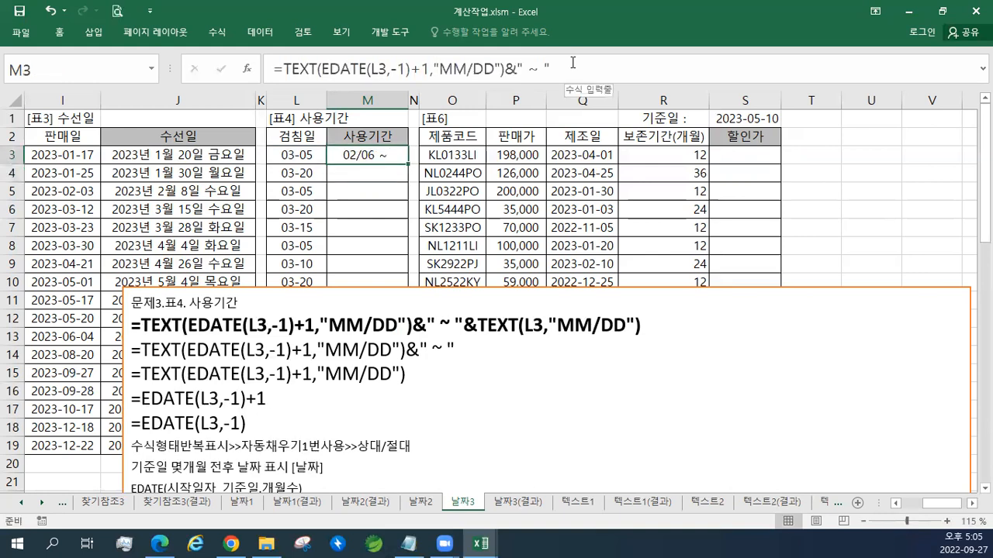
# Step: Join the 검침일 in L3 to the end of the M3 formula with &L3
pyautogui.click(572, 62)
pyautogui.write('&')
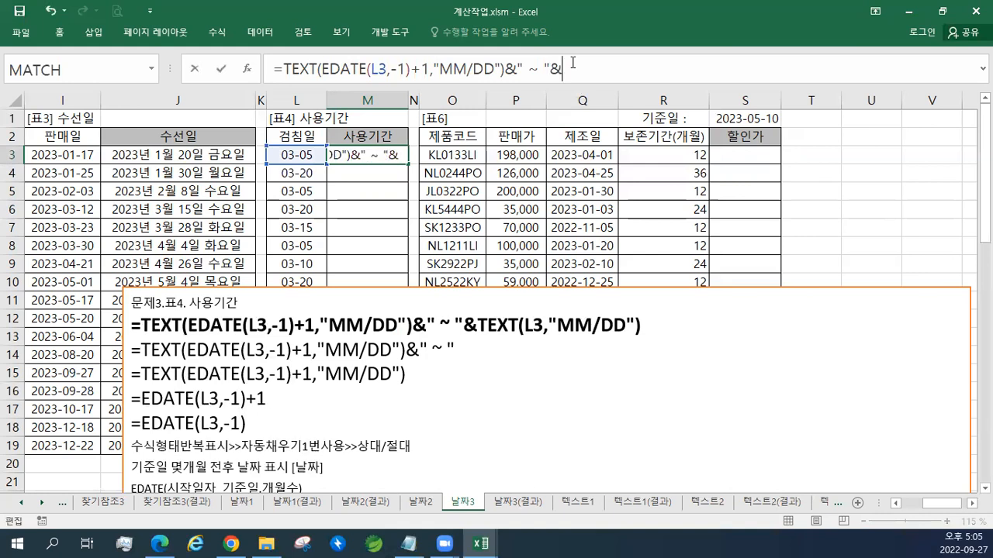
pyautogui.click(282, 153)
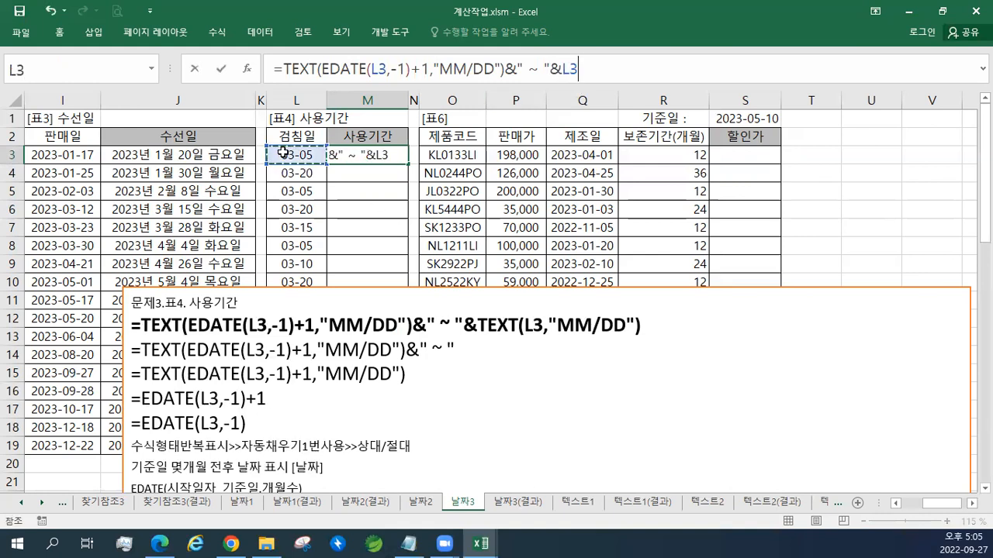
pyautogui.hotkey('ctrl', 'Return')
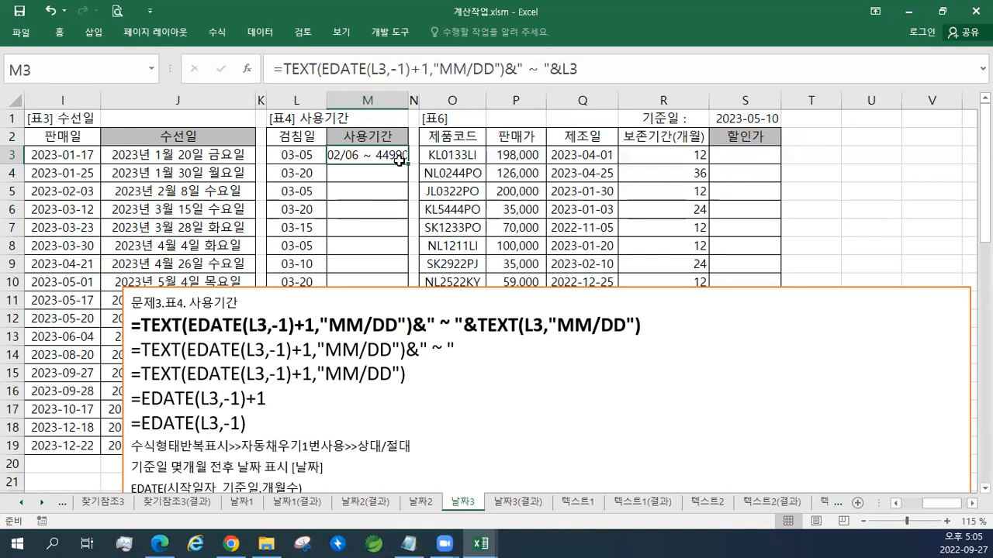
# Step: Replace the closing L3 in the M3 formula with TEXT(L3,"MM/DD") and fill the 사용기간 column down to M18
pyautogui.click(563, 70)
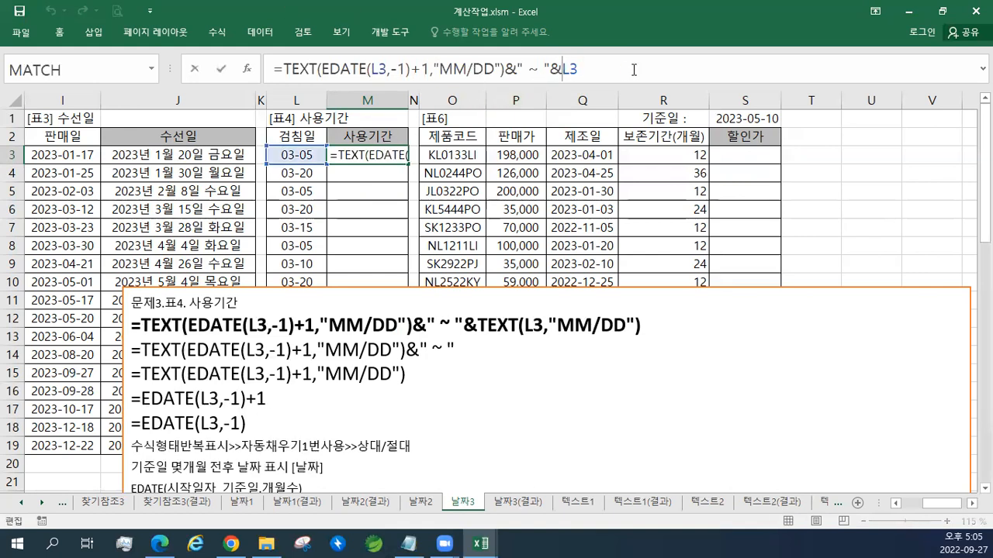
pyautogui.write('TEXT')
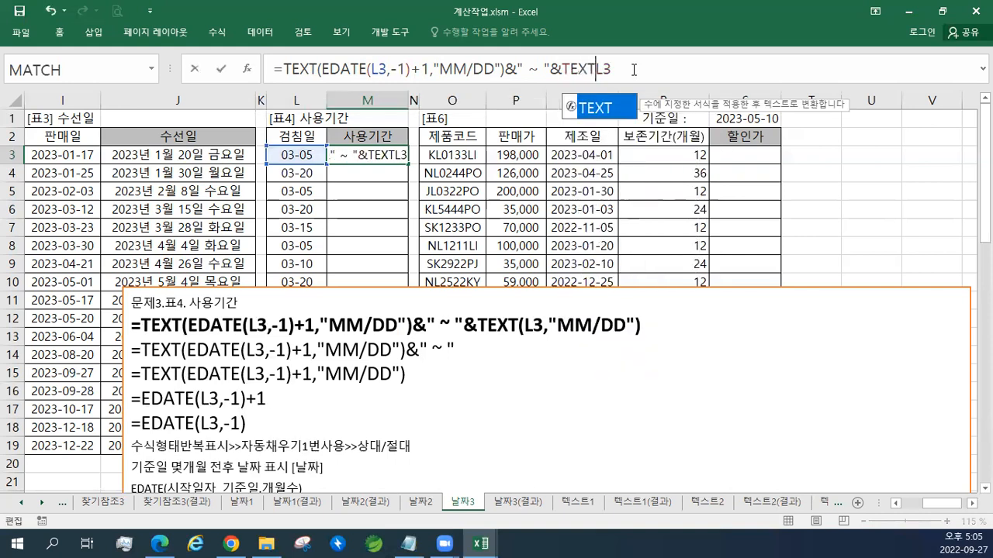
pyautogui.write('(L3')
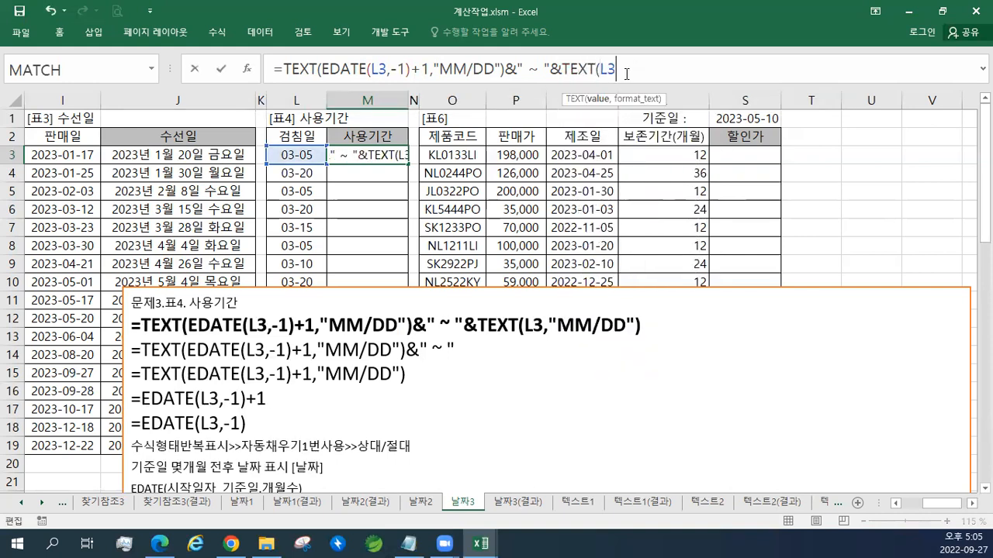
pyautogui.write(',"MM')
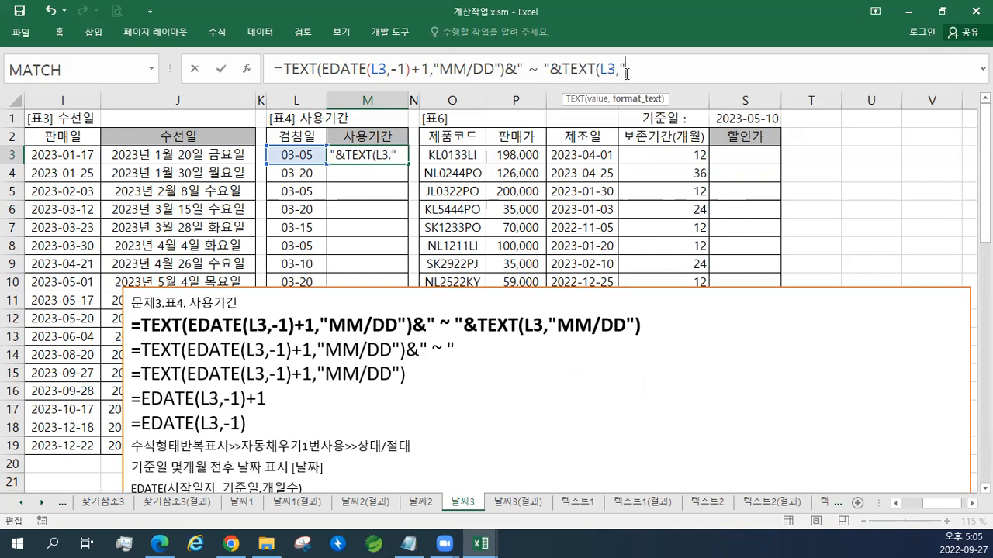
pyautogui.write('/DD"')
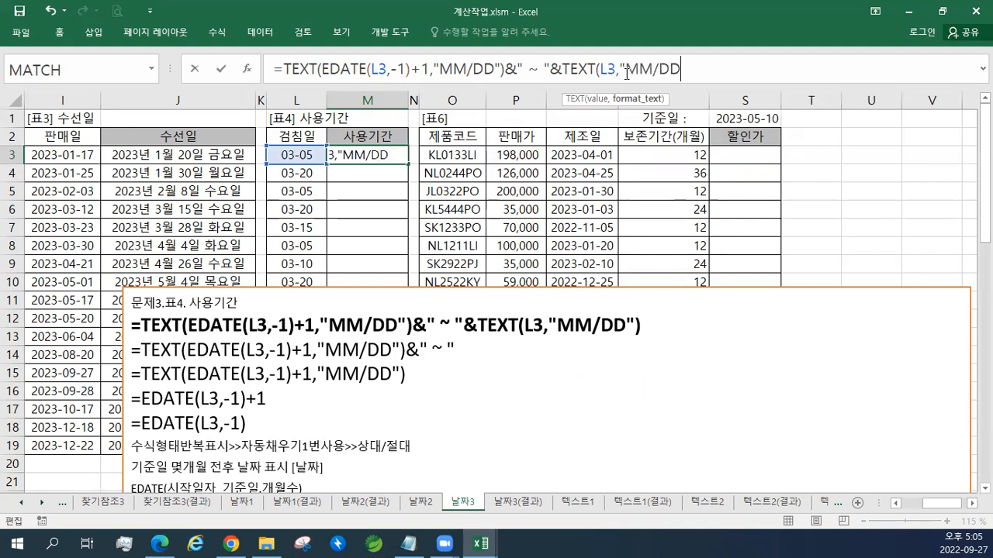
pyautogui.write(')')
pyautogui.hotkey('ctrl', 'Return')
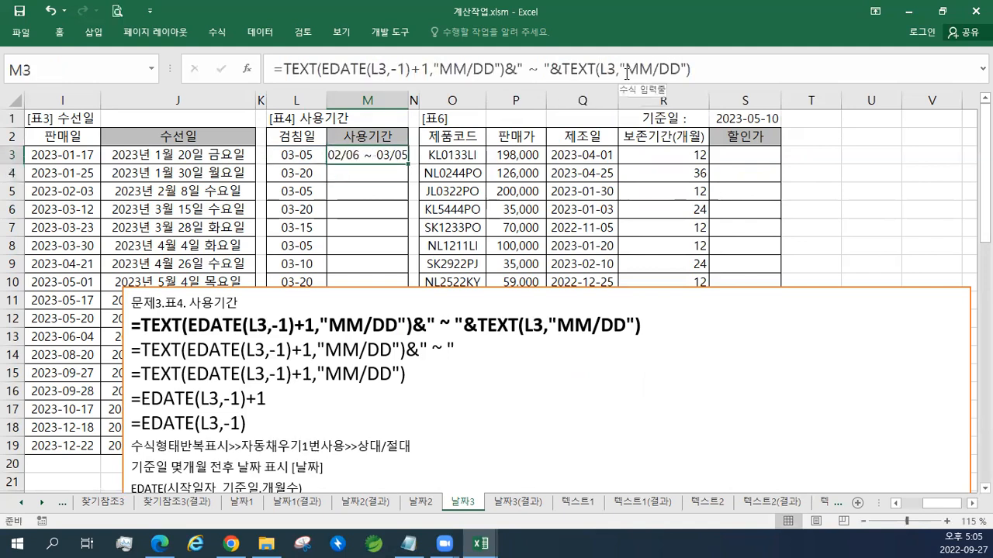
pyautogui.doubleClick(408, 163)
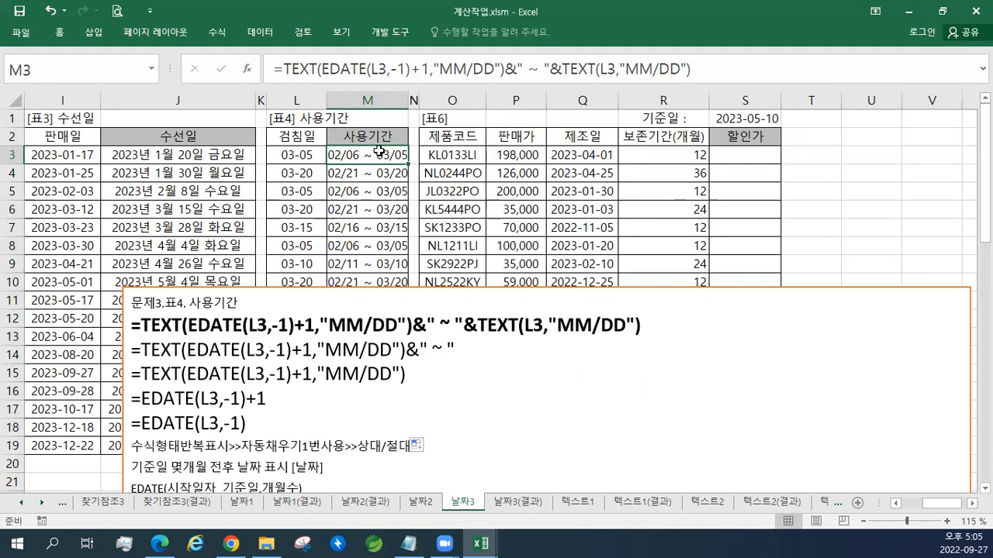
# Step: Move the notes text box clear of 표4 and add the heading "문제4.표6. 할인가(할인된 후의금액)" above the 문제3 heading
pyautogui.click(399, 289)
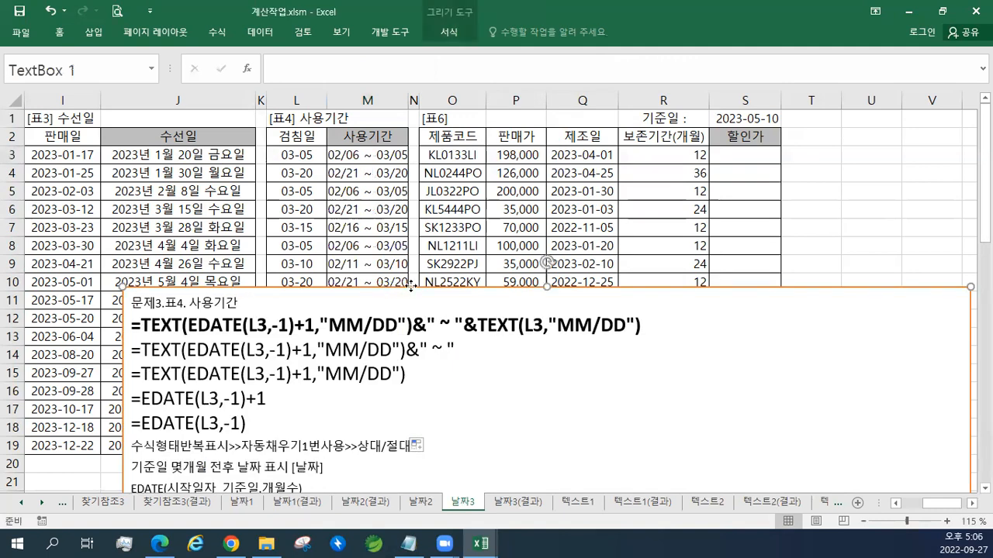
pyautogui.moveTo(400, 285); pyautogui.dragTo(698, 248)
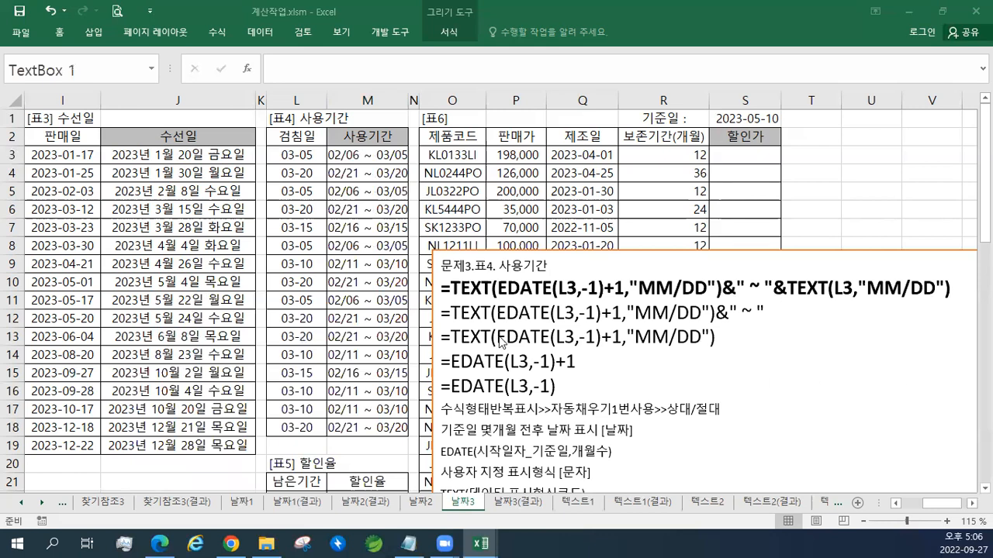
pyautogui.click(468, 265)
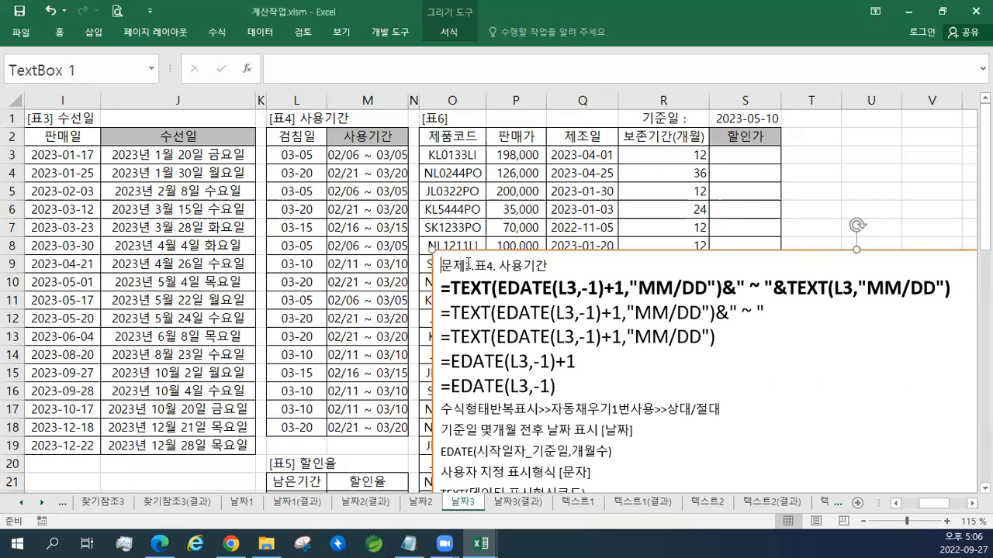
pyautogui.press('Return')
pyautogui.press('Up')
pyautogui.write('문제4.표6. 할인가(할인된 후의금액)')
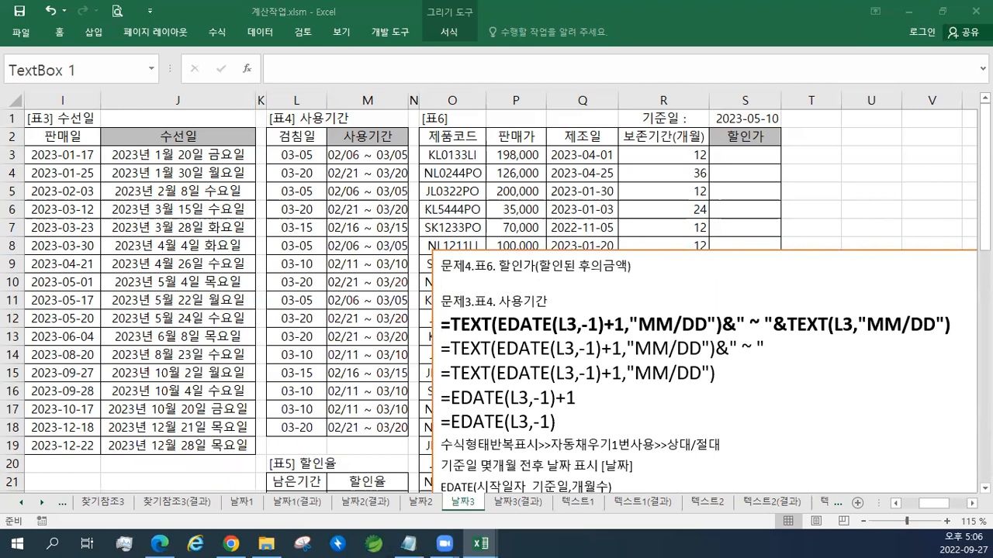
# Step: Paste the 수식형태반복표시, QUOTIENT, EDATE and VLOOKUP notes into the text box under the 문제4 heading
pyautogui.click(490, 291)
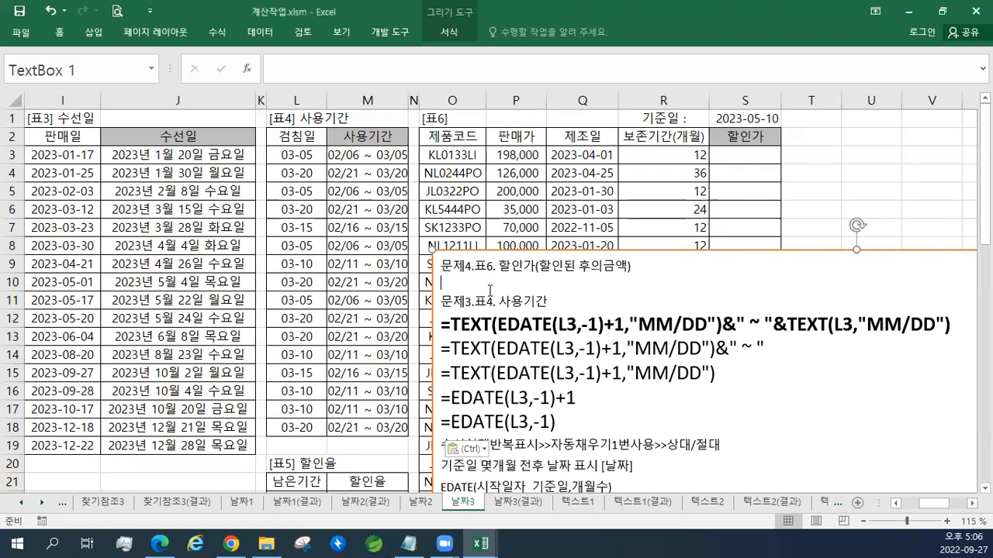
pyautogui.hotkey('ctrl', 'v')
# Step: Copy the 비교시일치유무 FALSE/TRUE lines from the 찾기참조3 sheet below the VLOOKUP note, and insert a blank line under the 문제4 heading
pyautogui.click(117, 502)
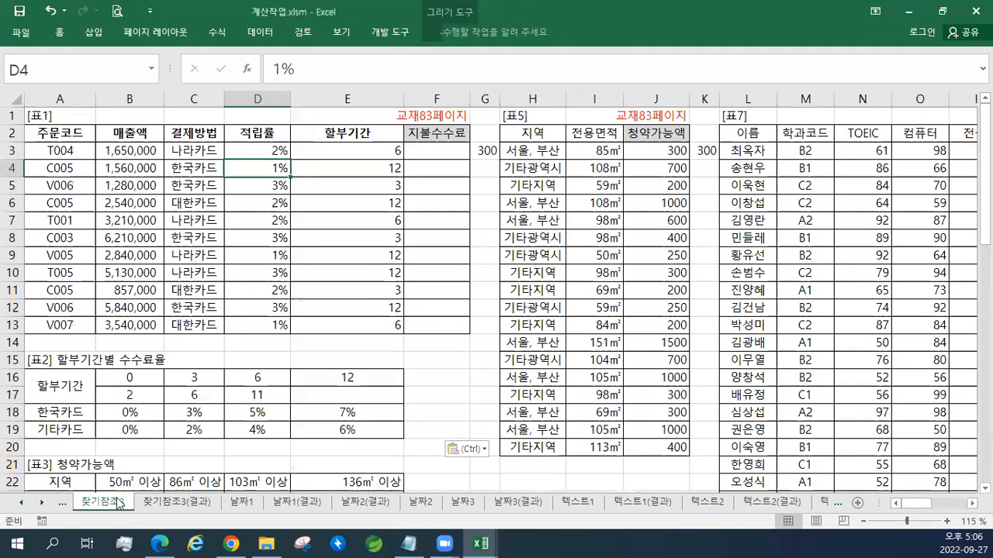
pyautogui.scroll(-6, 581, 416)
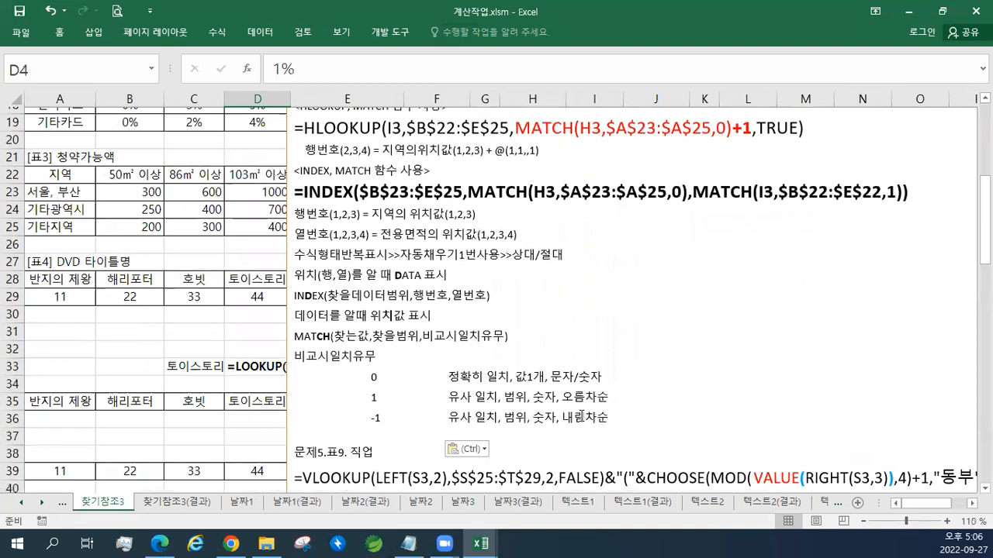
pyautogui.scroll(-7, 580, 416)
pyautogui.moveTo(610, 393); pyautogui.dragTo(258, 375)
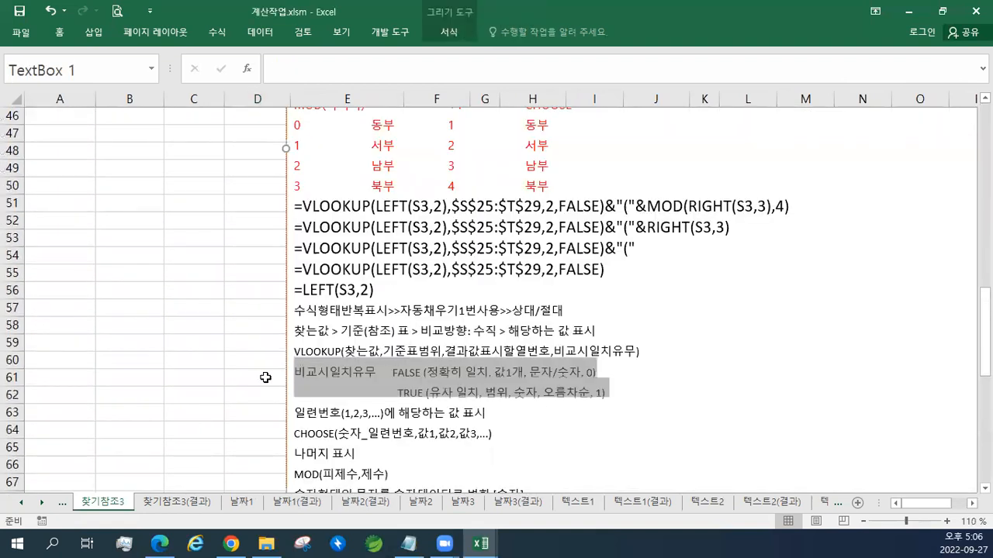
pyautogui.click(464, 503)
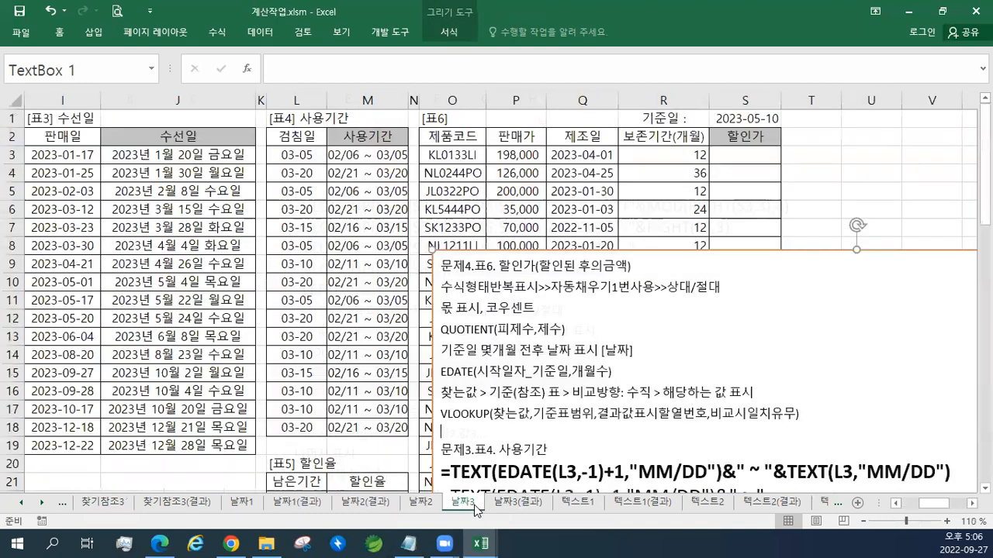
pyautogui.click(480, 429)
pyautogui.hotkey('ctrl', 'v')
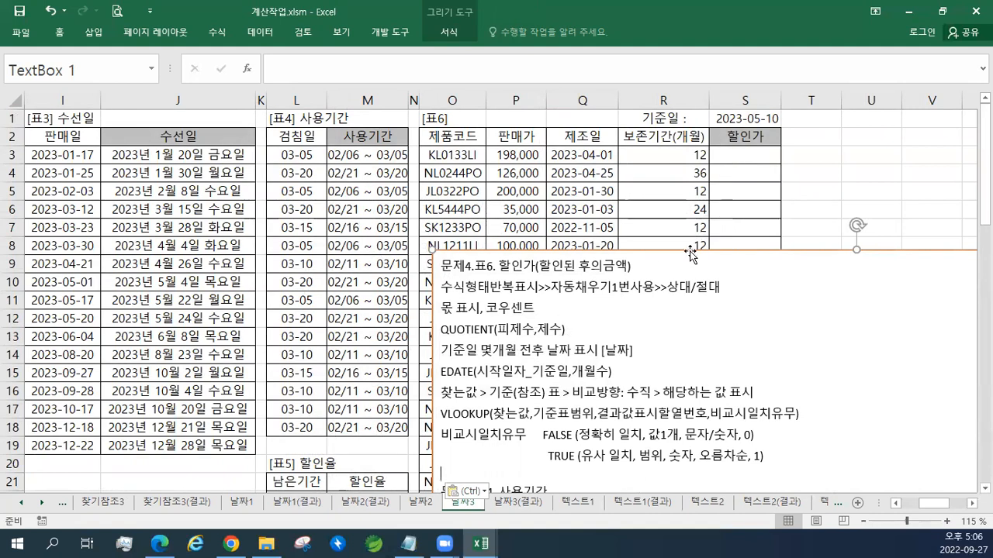
pyautogui.click(638, 268)
pyautogui.press('Return')
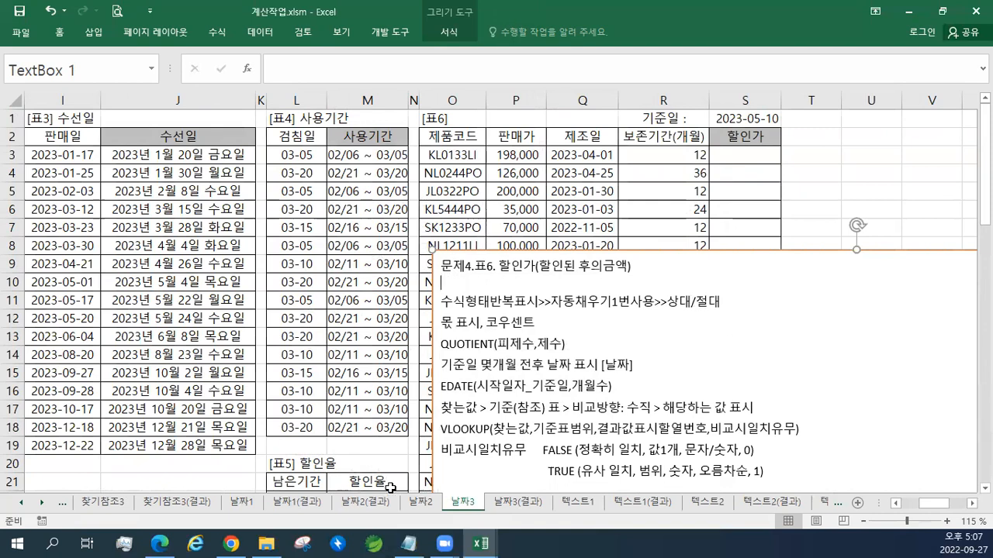
# Step: Split the 날짜3 window at row 20, keeping 표5 할인율 in the lower pane
pyautogui.click(336, 457)
pyautogui.scroll(-2, 339, 459)
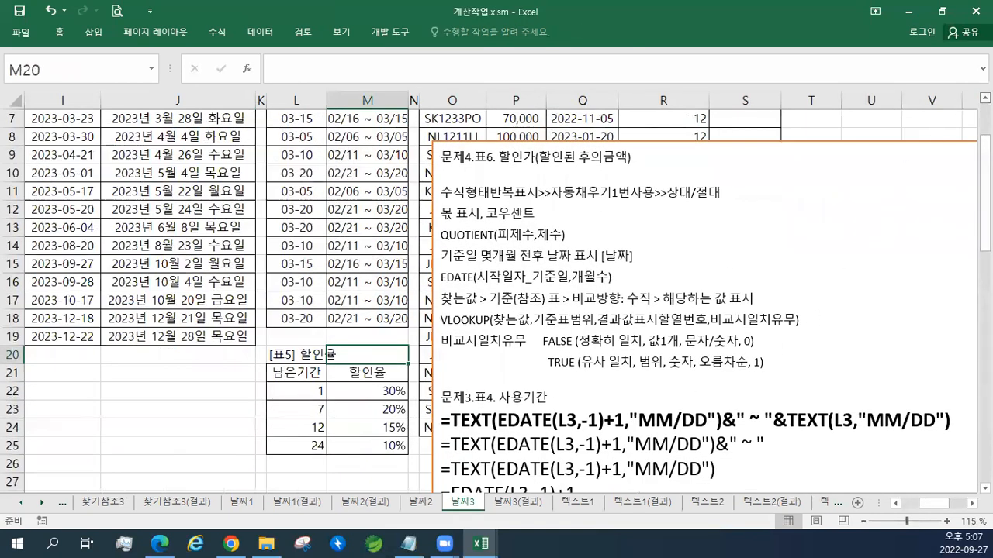
pyautogui.scroll(1, 338, 310)
pyautogui.click(11, 390)
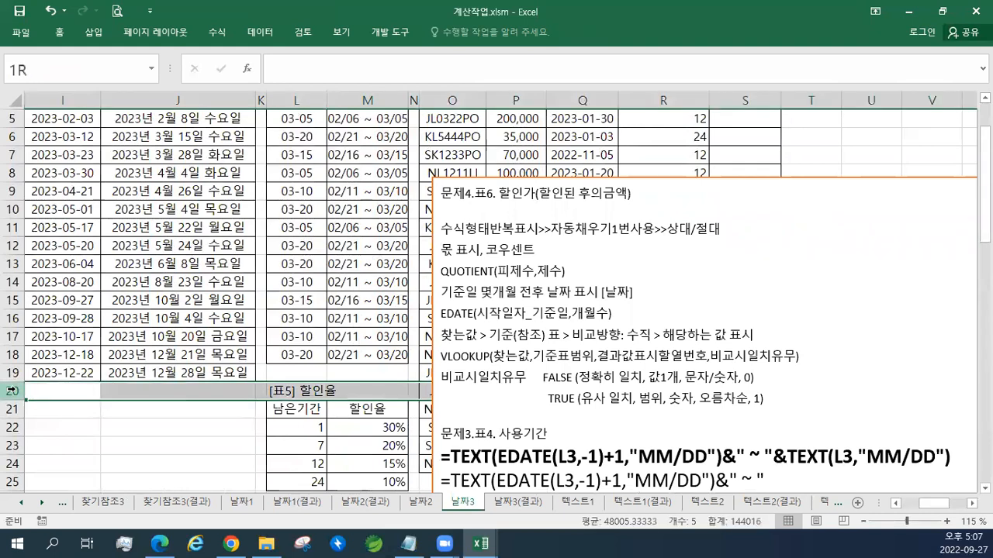
pyautogui.click(341, 32)
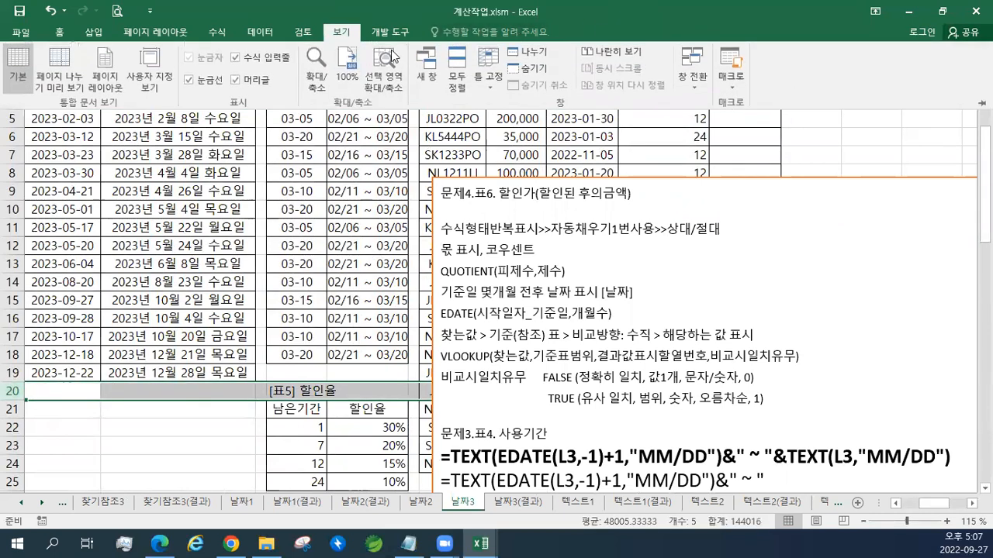
pyautogui.click(605, 306)
# Step: Move the notes text box clear of the 제조일 column and the upper 할인가 cells of 표6
pyautogui.click(673, 305)
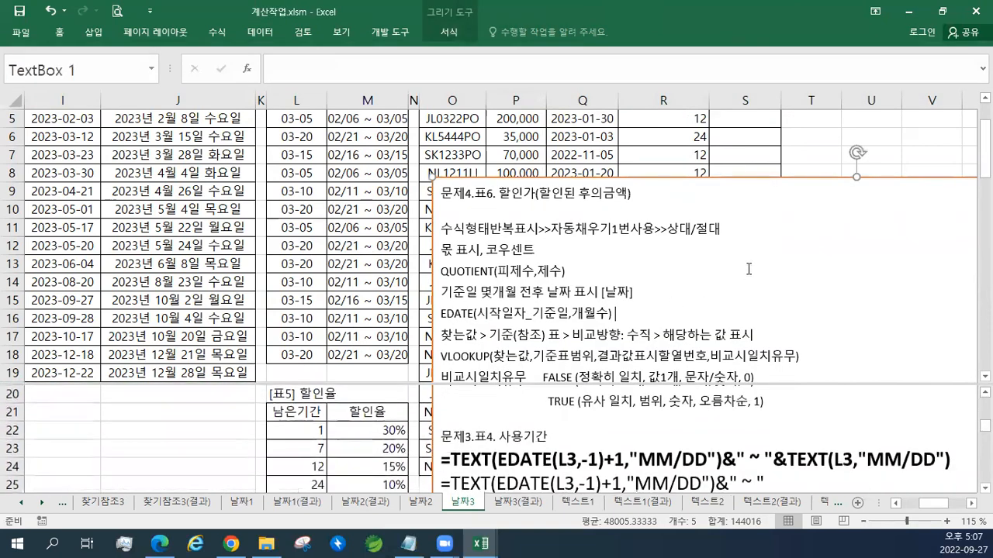
pyautogui.click(969, 502)
pyautogui.click(969, 503)
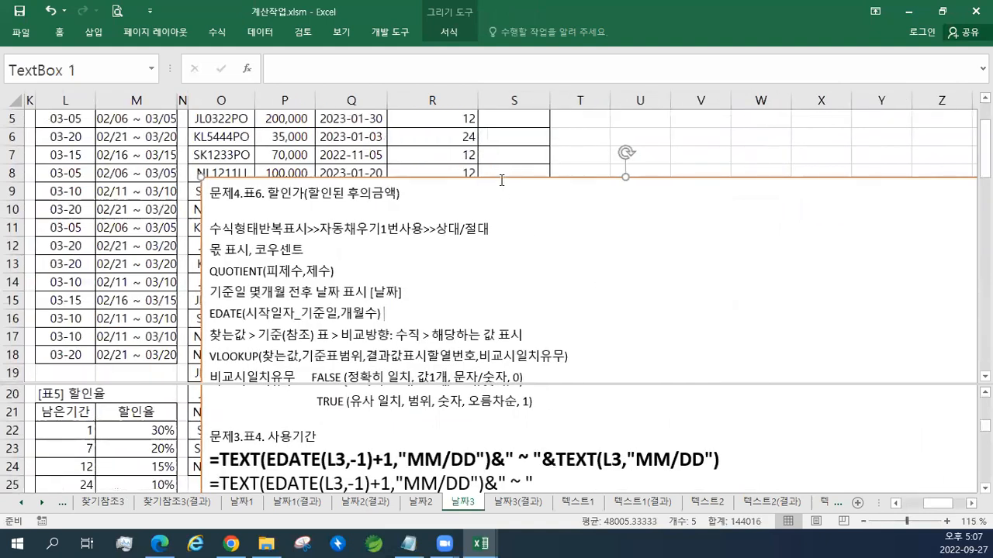
pyautogui.moveTo(501, 177); pyautogui.dragTo(615, 155)
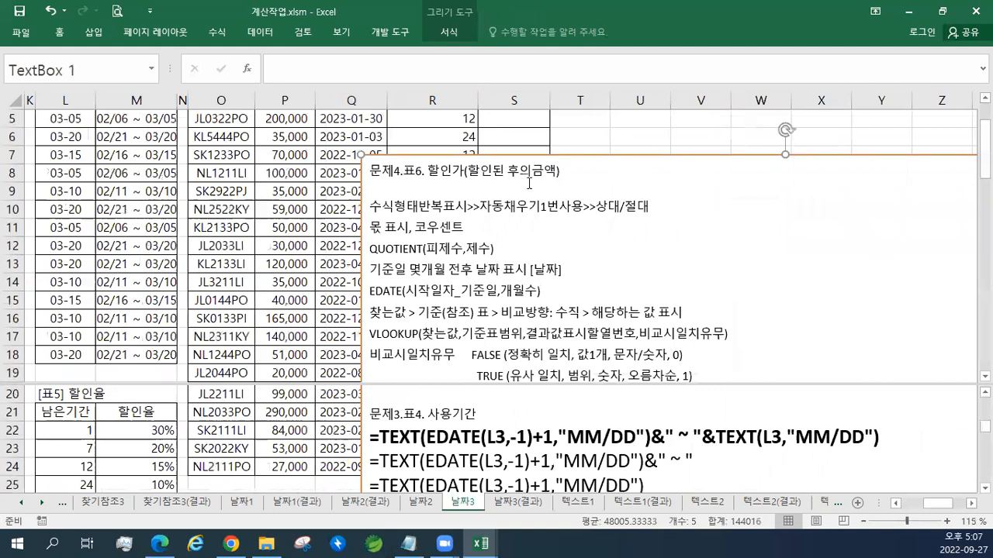
pyautogui.click(512, 138)
pyautogui.scroll(2, 512, 140)
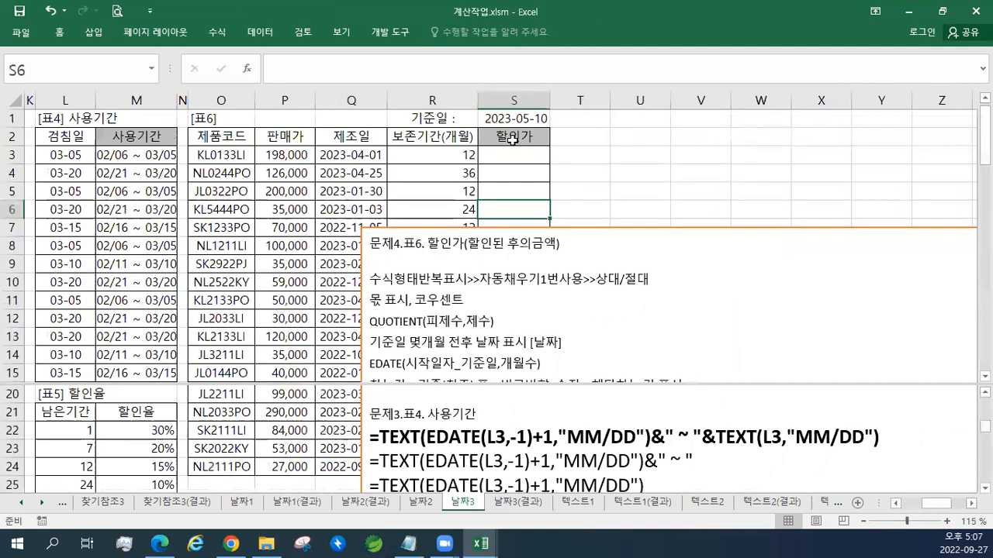
pyautogui.click(521, 225)
pyautogui.moveTo(520, 225)
pyautogui.mouseDown()
pyautogui.moveTo(567, 226)
pyautogui.moveTo(549, 241)
pyautogui.mouseUp()
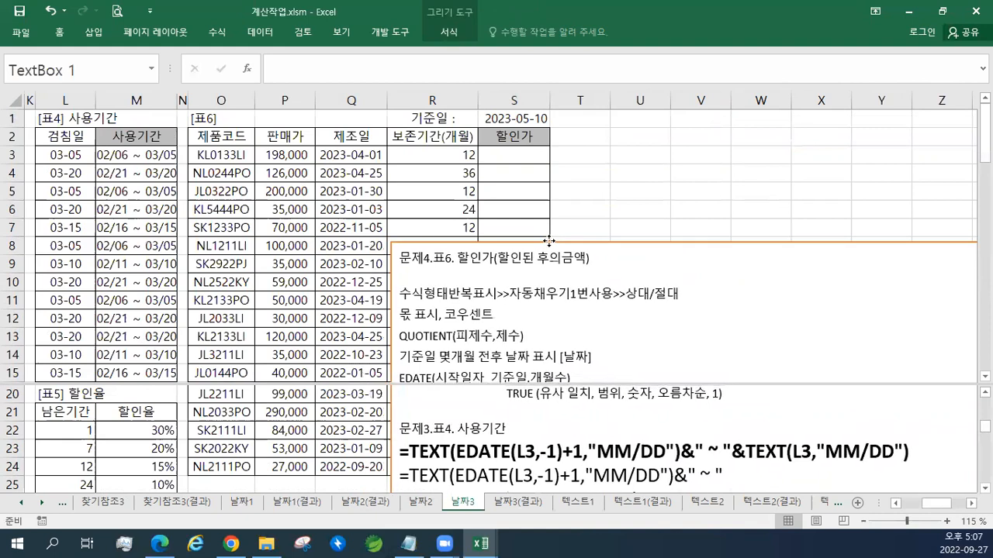
# Step: Examine how the 기준일 in S1, the 제조일 in Q3 and the 보존기간(개월) in R3 relate to the 할인가 in S3
pyautogui.click(511, 155)
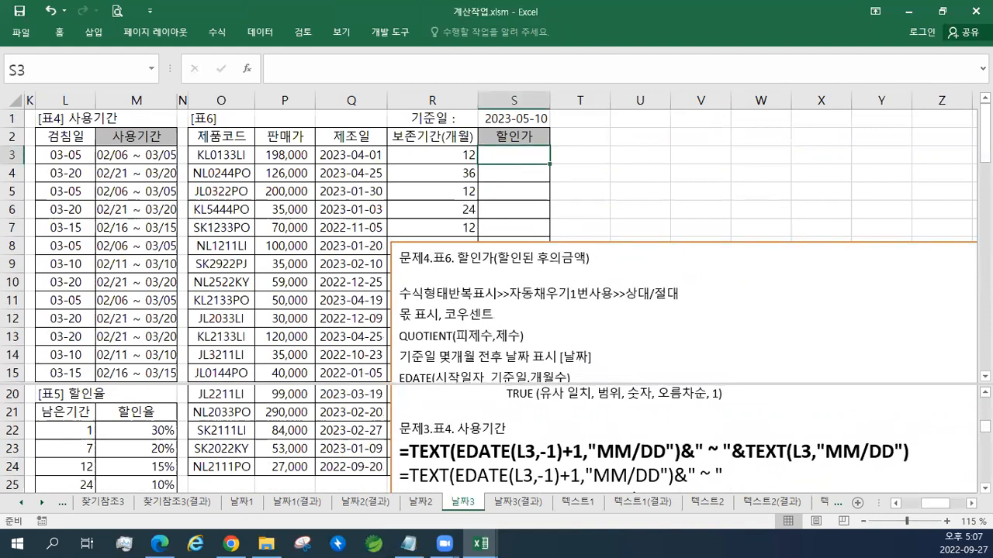
pyautogui.click(593, 326)
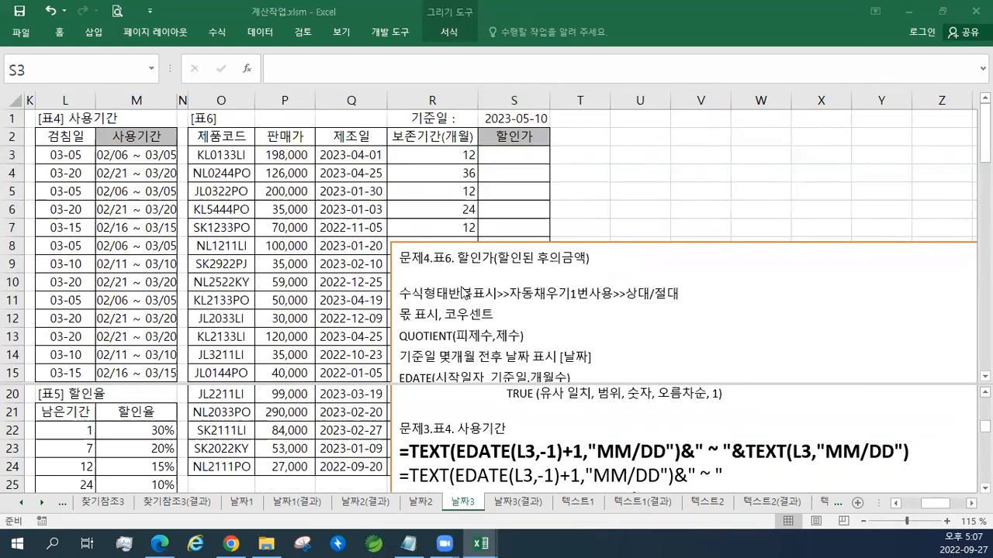
pyautogui.click(486, 167)
pyautogui.click(369, 154)
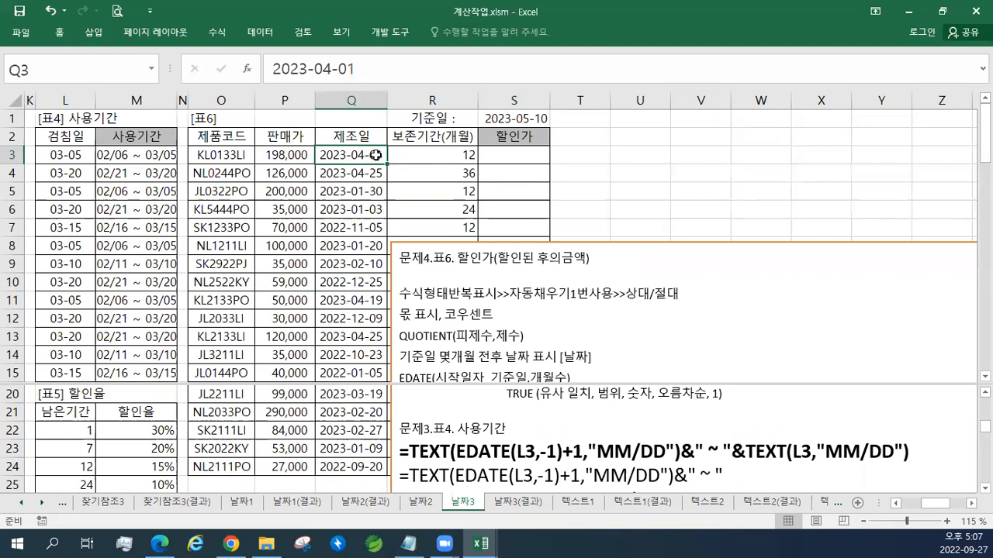
pyautogui.click(518, 119)
pyautogui.click(368, 154)
pyautogui.click(507, 118)
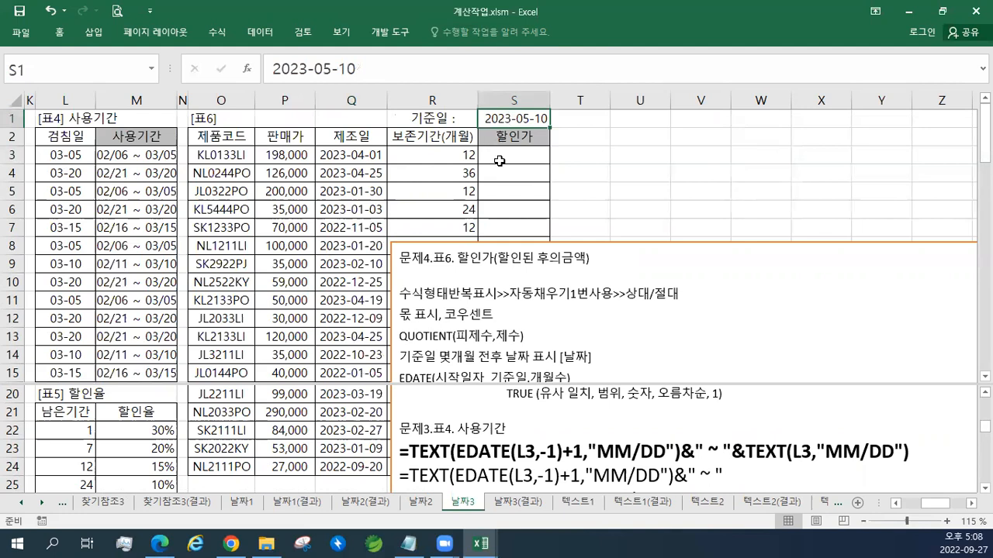
pyautogui.click(369, 155)
pyautogui.click(504, 121)
pyautogui.click(377, 159)
pyautogui.click(508, 130)
pyautogui.click(516, 120)
pyautogui.click(362, 156)
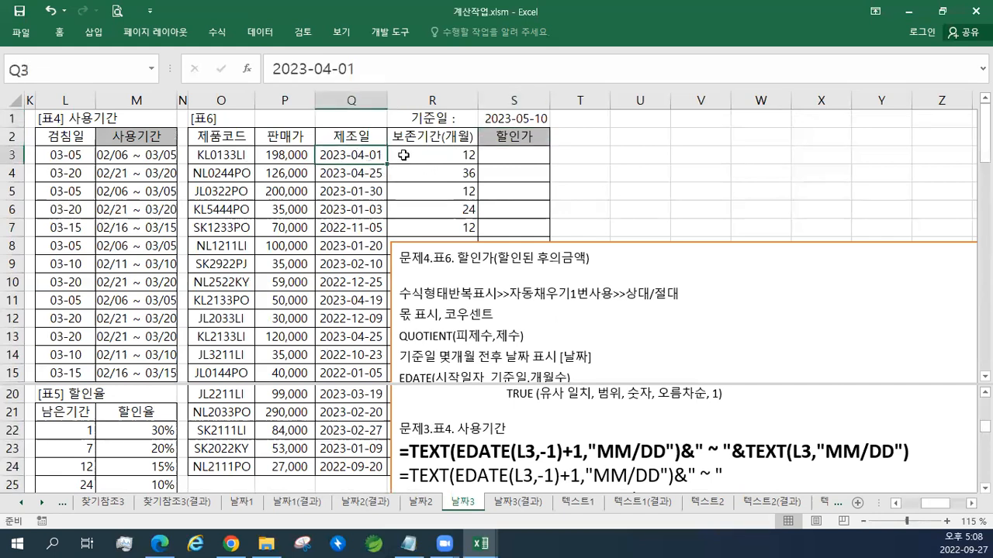
pyautogui.click(426, 159)
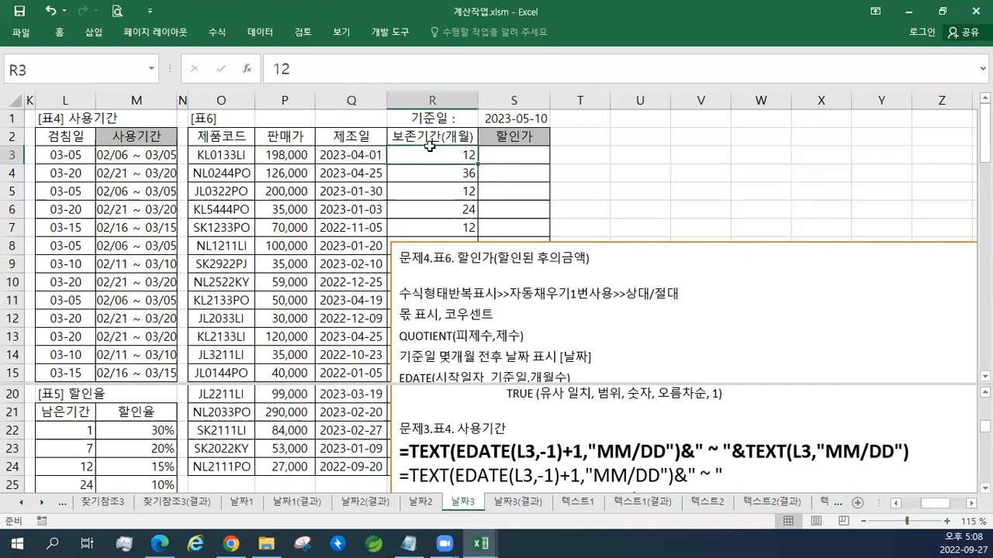
pyautogui.click(531, 120)
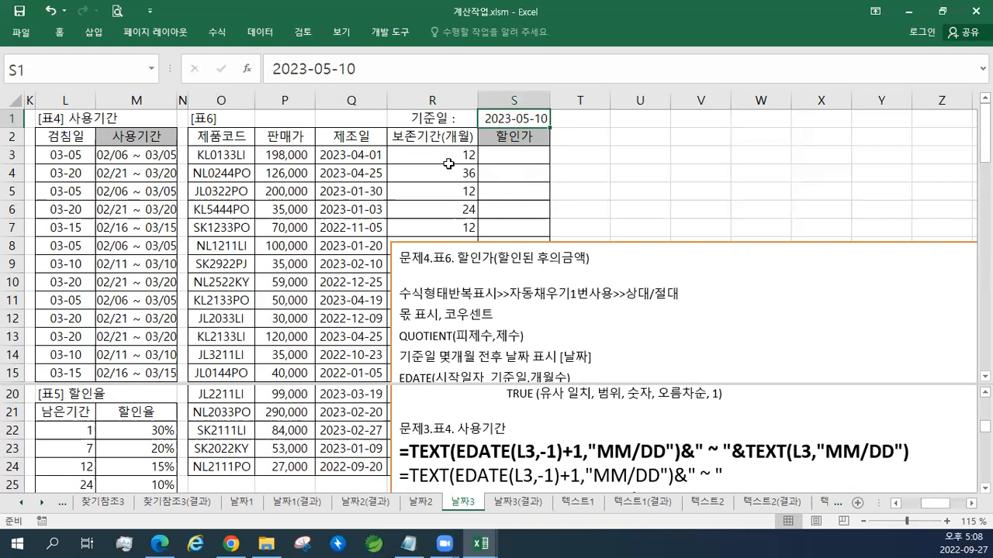
pyautogui.click(507, 153)
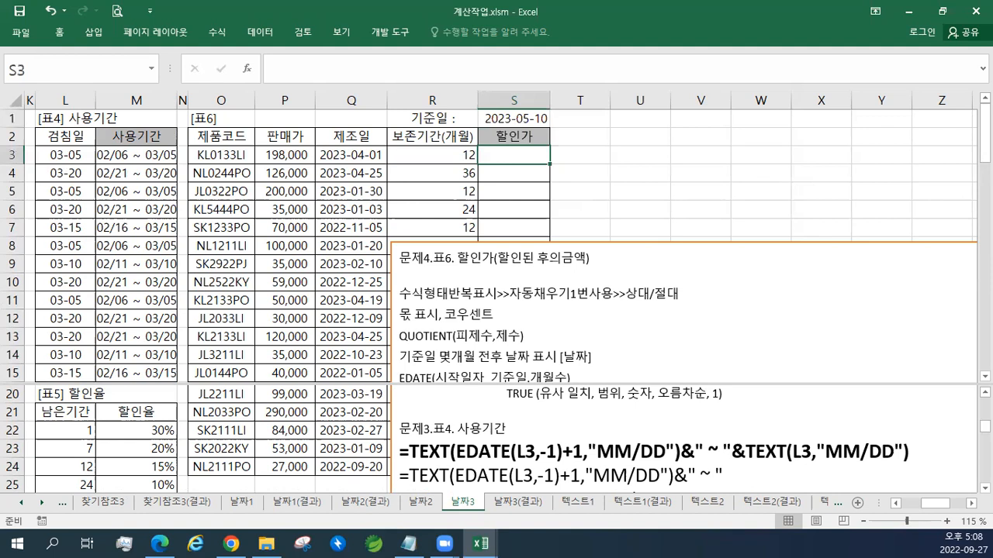
# Step: Add the note "보존가능일수-기준일 >> 남은보존일수" directly under the 문제4 heading, without a blank line after it
pyautogui.click(593, 280)
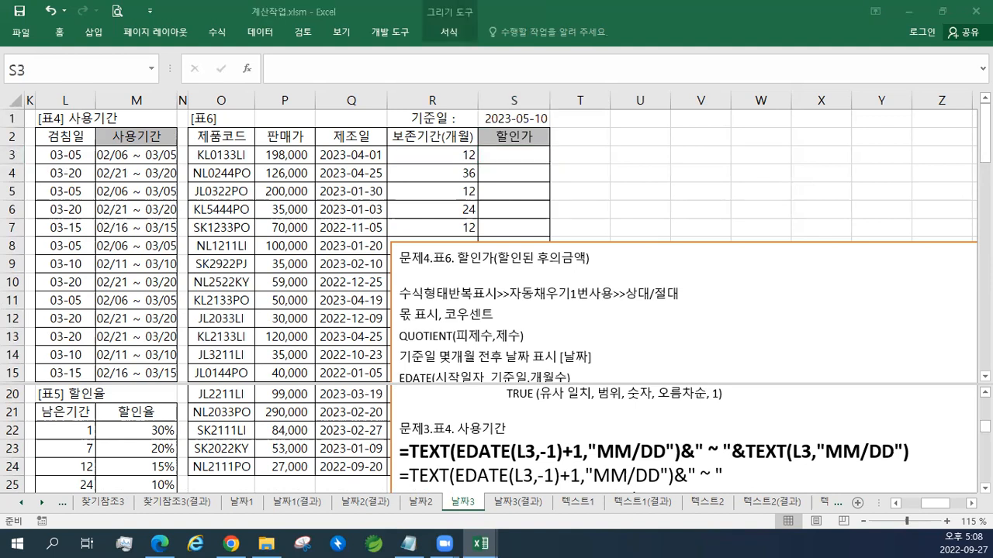
pyautogui.click(450, 273)
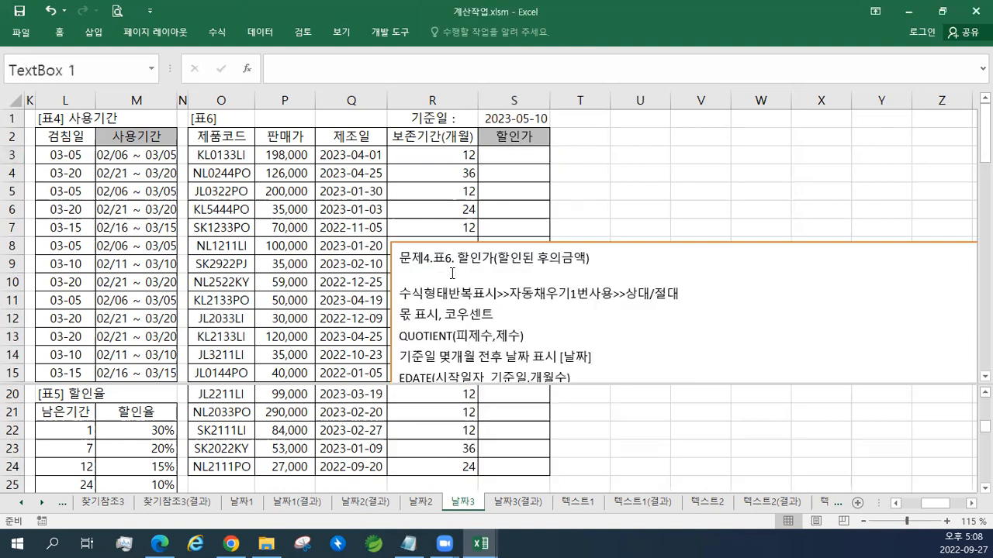
pyautogui.write('보존가능일수-기준일 >> 남은보존일수')
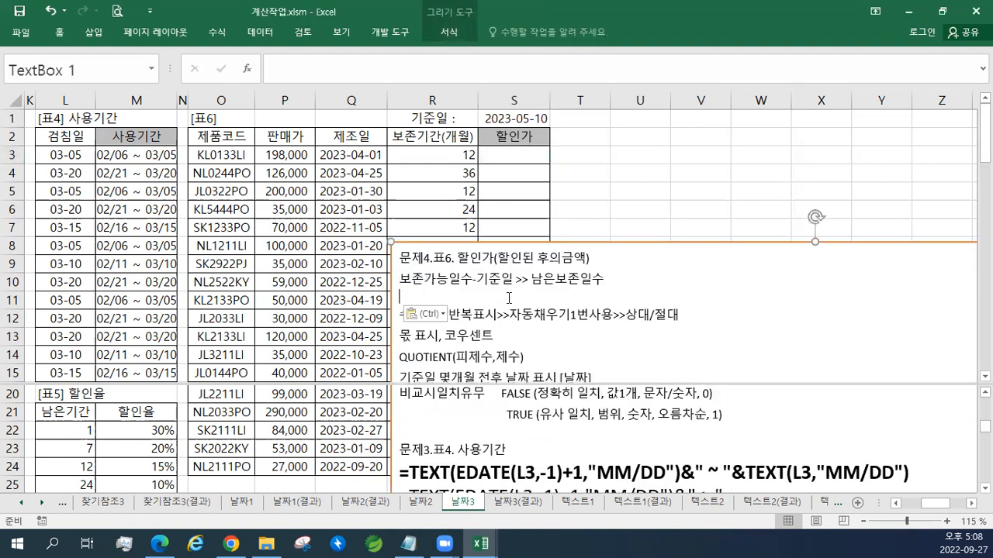
pyautogui.press('Delete')
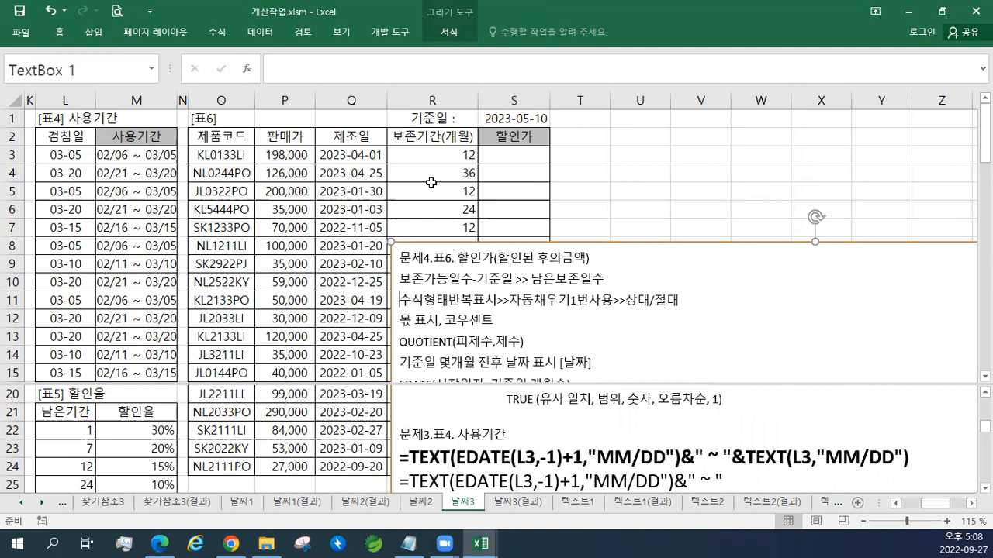
# Step: Review the 제조일 in Q3 and the 보존기간(개월) in R3 against the 남은보존일수 note for the 할인가 in S3
pyautogui.click(365, 156)
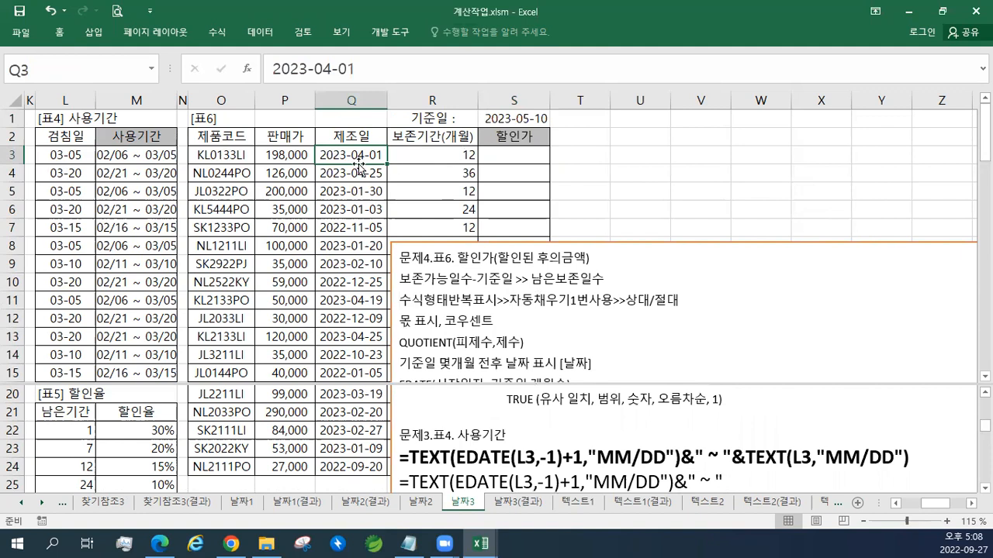
pyautogui.click(419, 158)
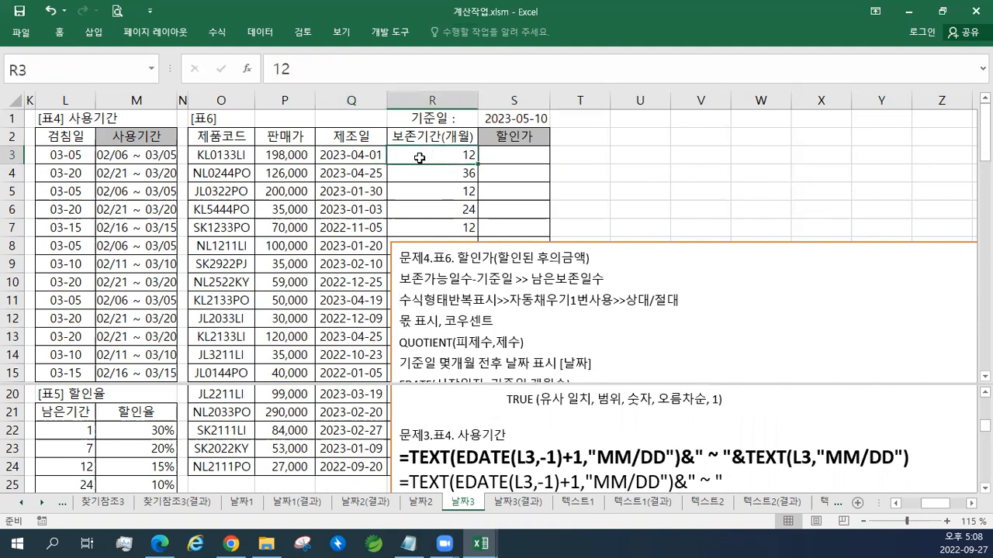
pyautogui.click(621, 274)
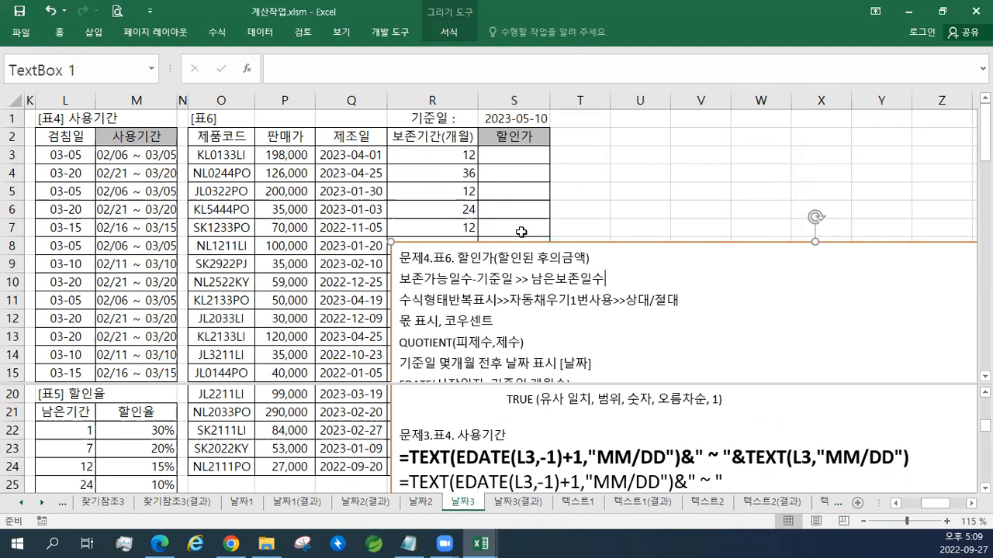
pyautogui.click(461, 154)
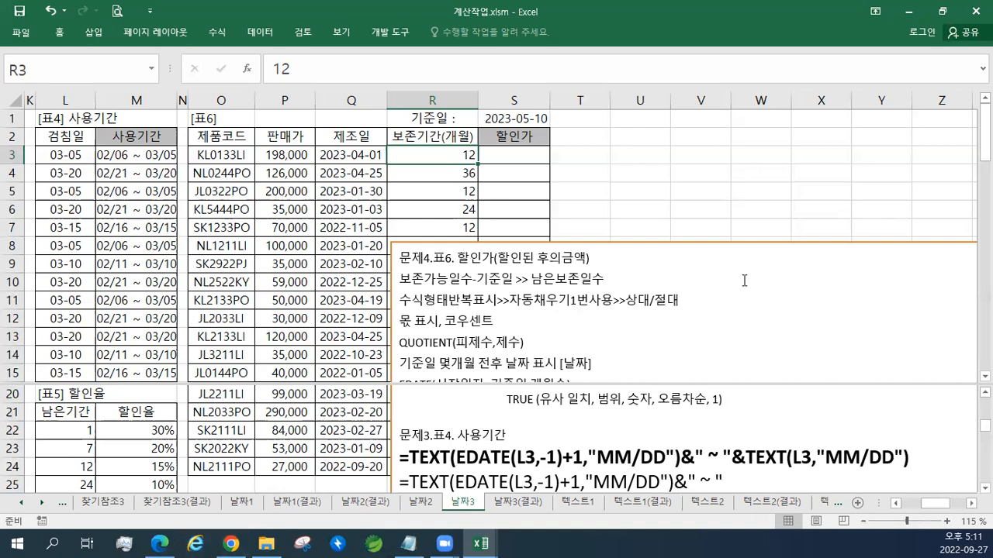
pyautogui.click(534, 159)
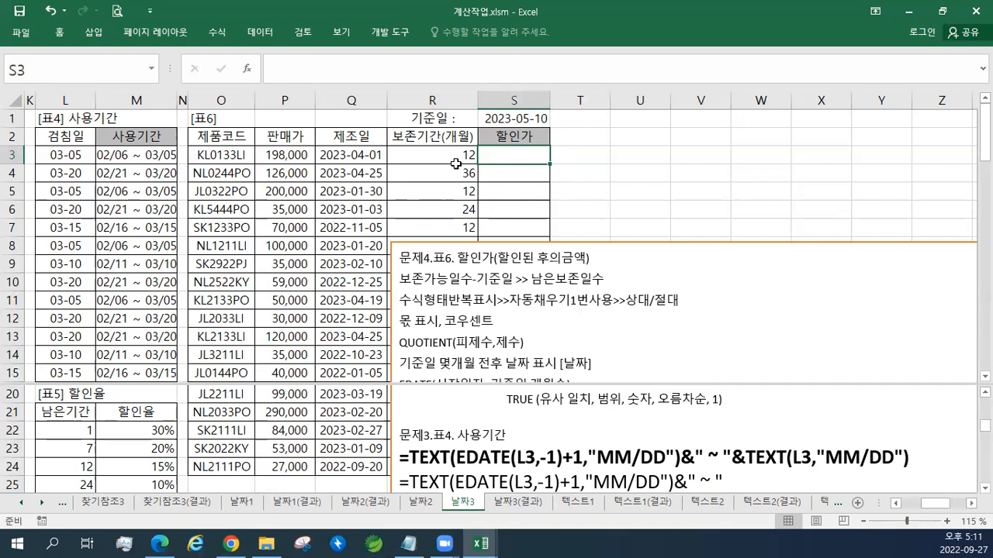
# Step: Enter the worked discount example 10000*(100%-10%)=10000*(1-10%) as text in cell U3
pyautogui.click(651, 162)
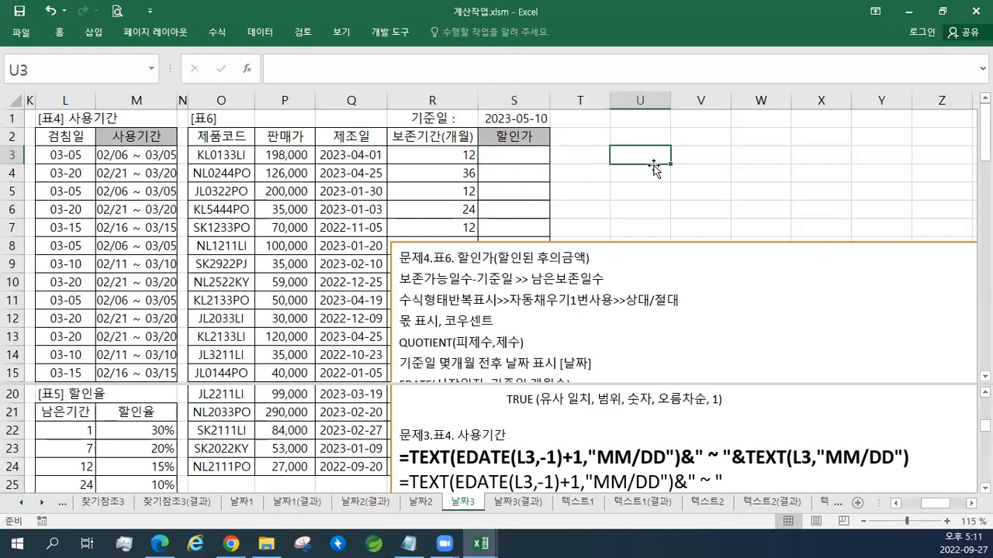
pyautogui.write('10000')
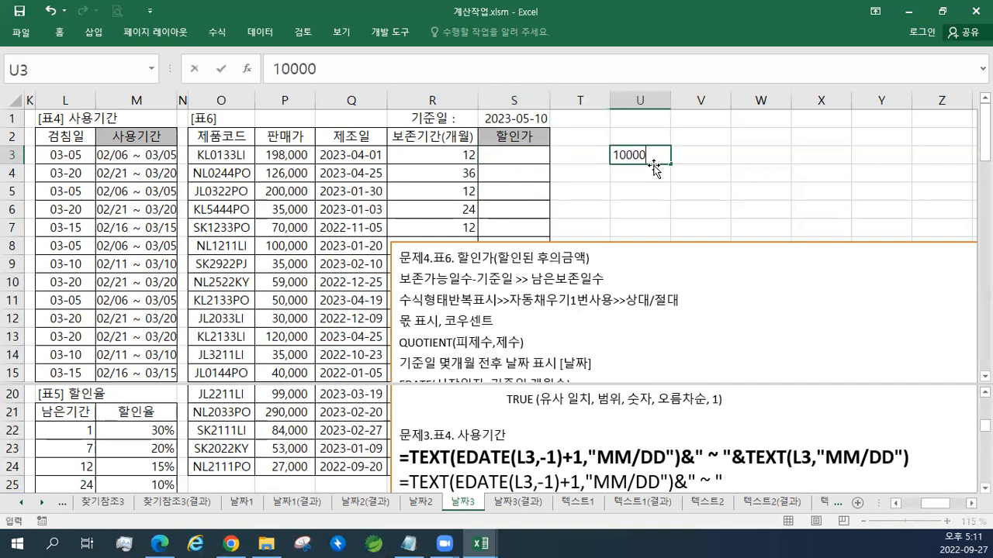
pyautogui.write('*(100')
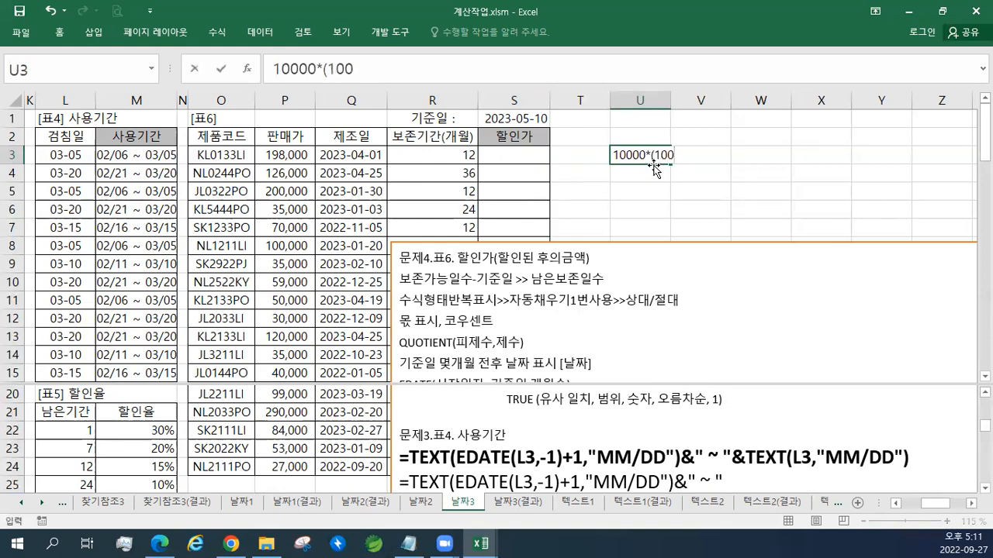
pyautogui.write('%-10%)')
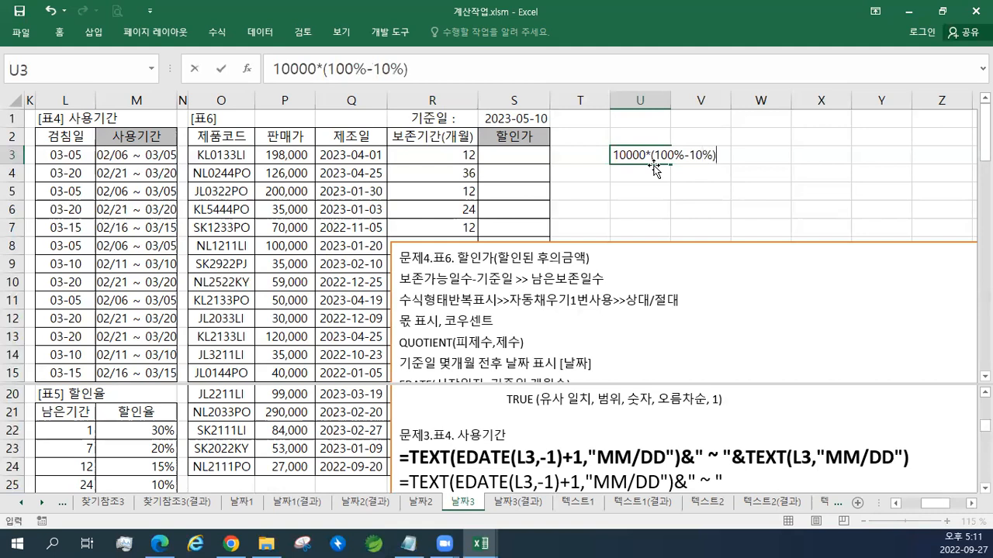
pyautogui.write('=10000*(1-190')
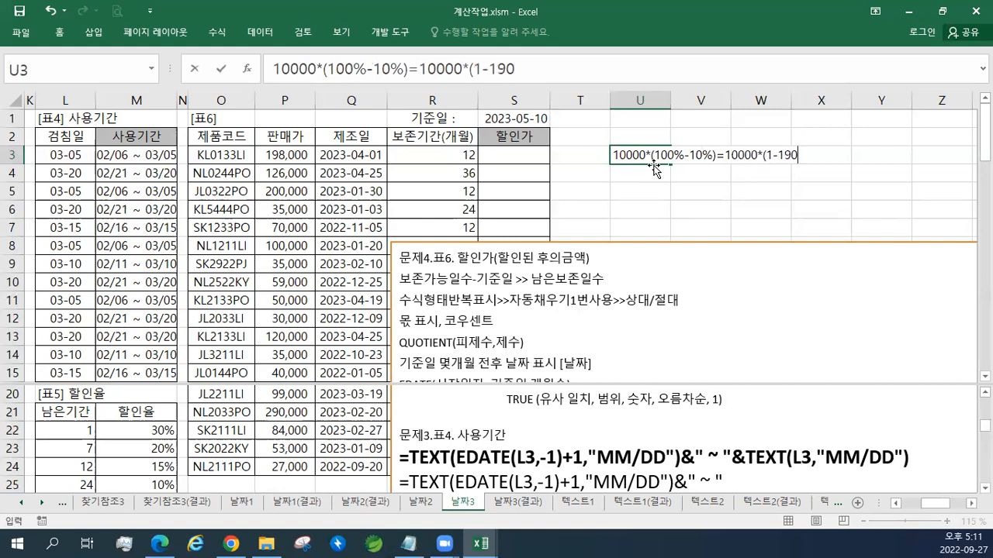
pyautogui.press('BackSpace')
pyautogui.press('BackSpace')
pyautogui.write('0%)')
pyautogui.press('Return')
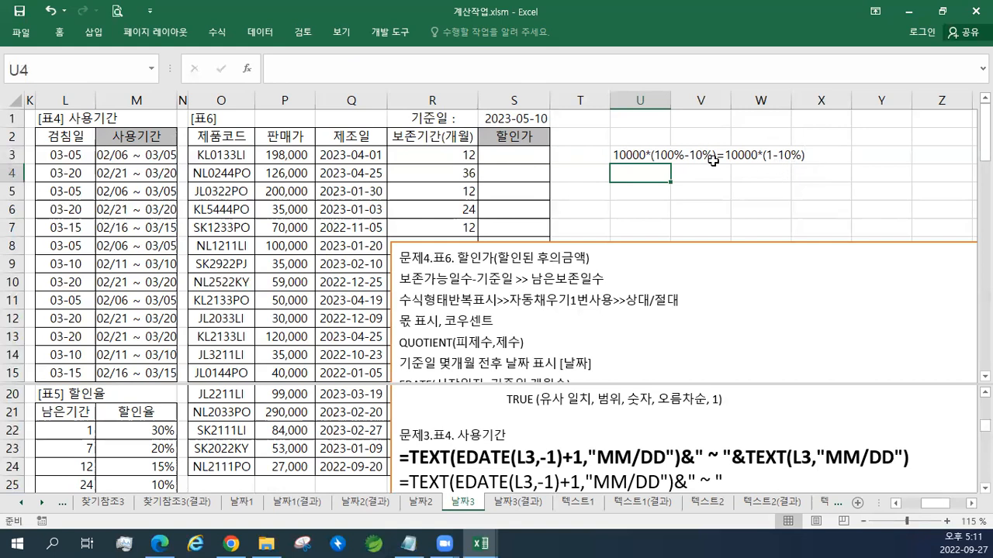
# Step: Review the 판매가 in P3, the 제조일 in Q3 and the 기준일 in S1 as inputs for the 할인가 in S3
pyautogui.click(283, 159)
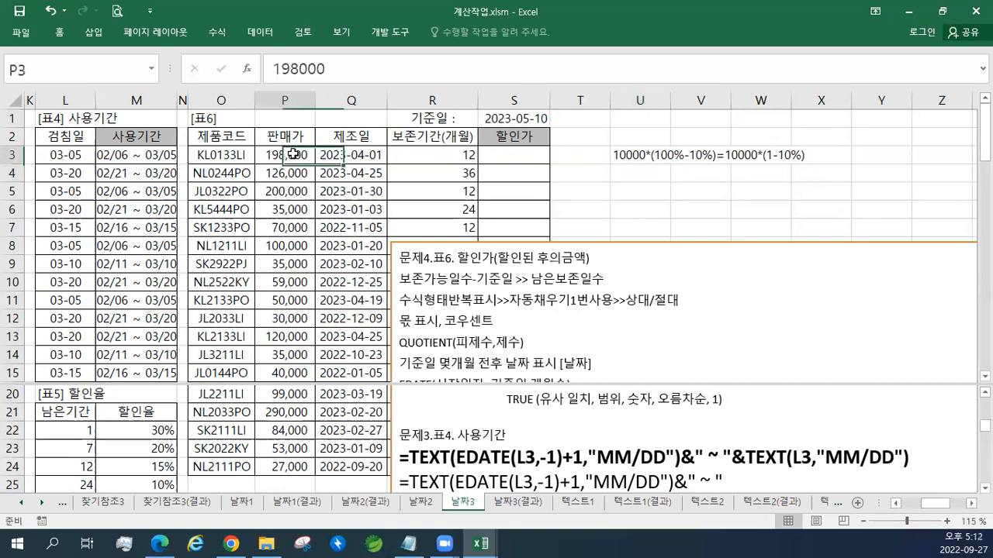
pyautogui.click(510, 161)
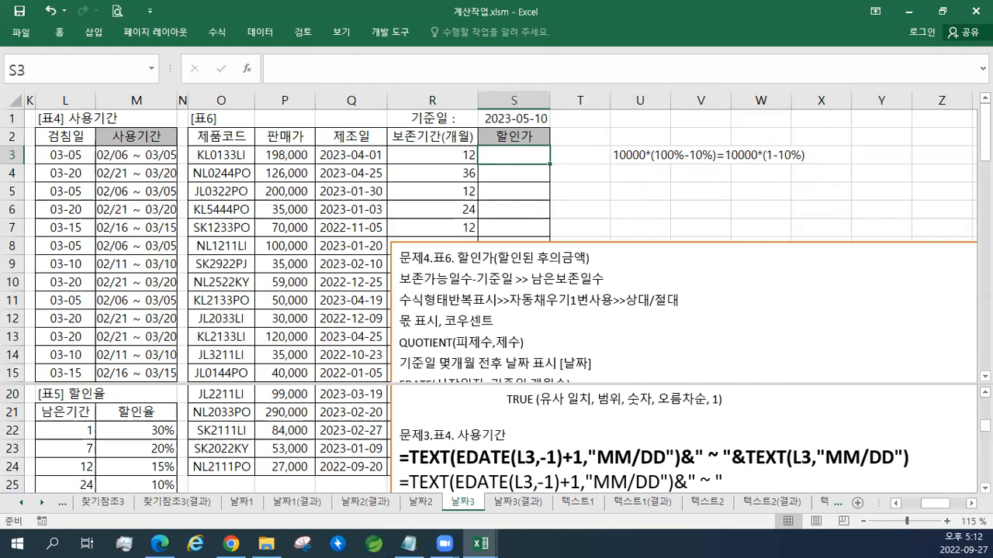
pyautogui.click(621, 333)
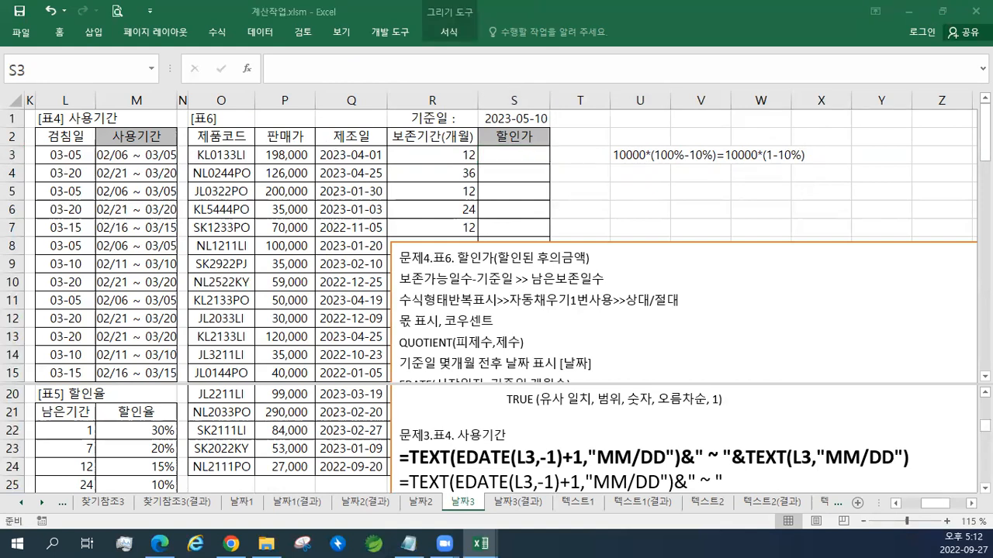
pyautogui.click(515, 153)
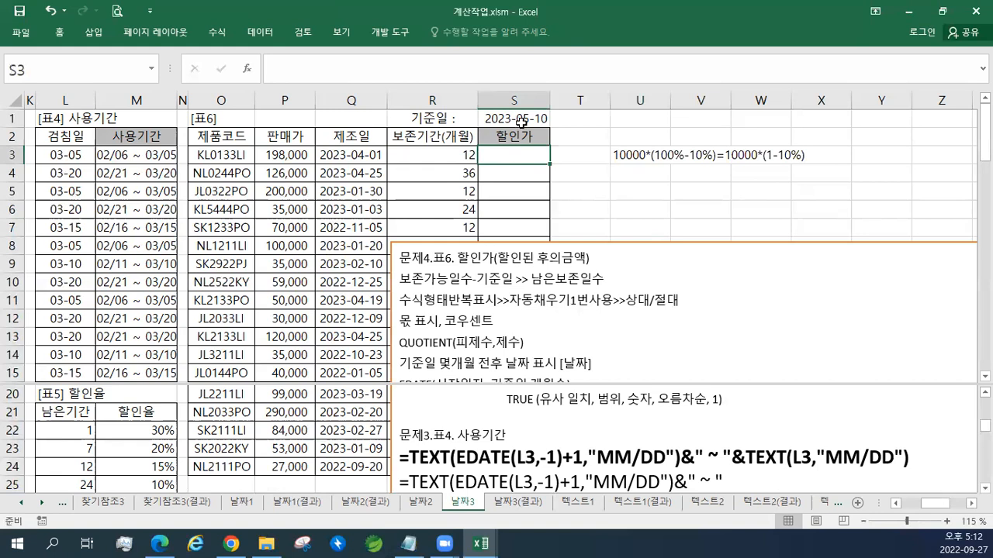
pyautogui.click(517, 123)
pyautogui.click(355, 153)
pyautogui.click(511, 124)
pyautogui.click(382, 154)
pyautogui.click(535, 133)
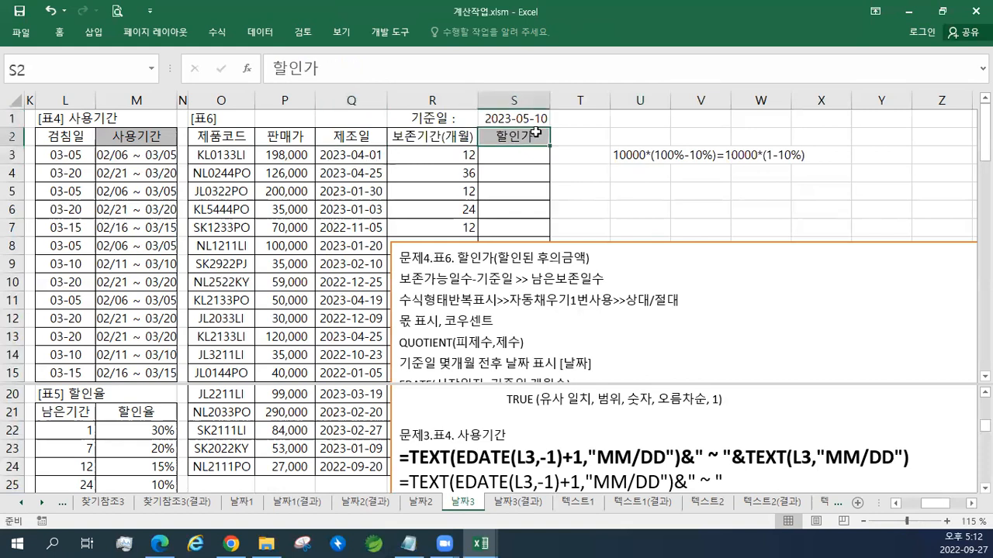
pyautogui.click(531, 122)
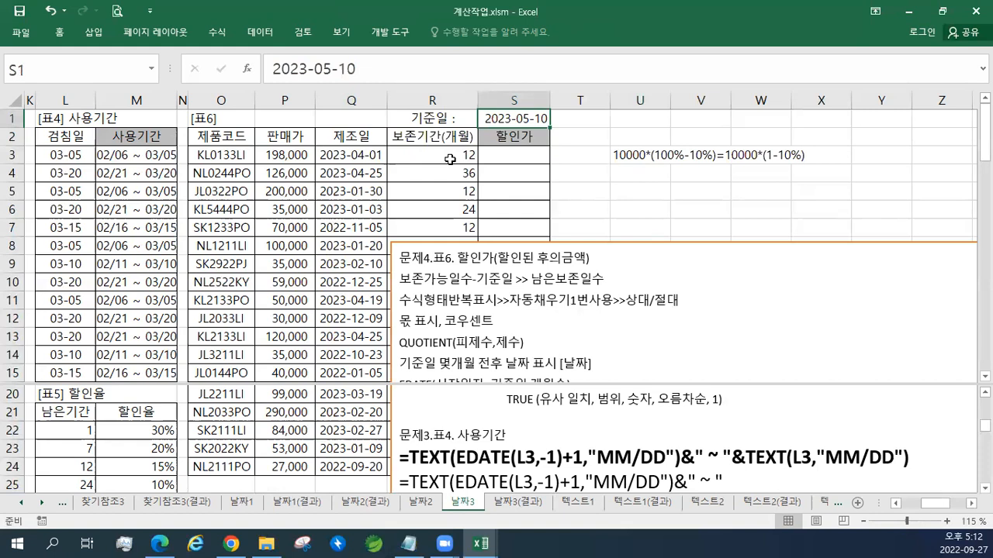
# Step: Enter =EDATE(Q3,R3) in S3 to compute the preservation end date from the 제조일 and 보존기간(개월)
pyautogui.click(500, 158)
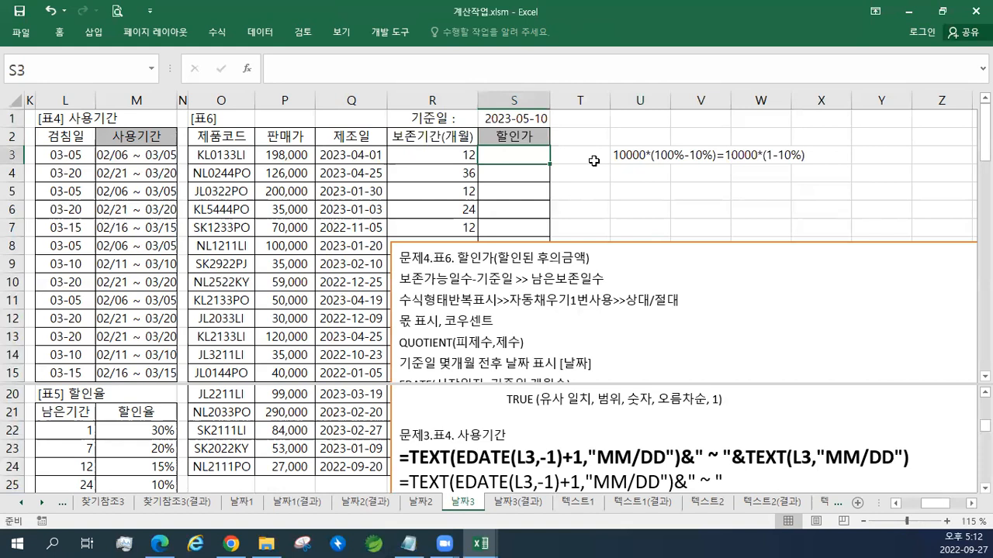
pyautogui.write('=')
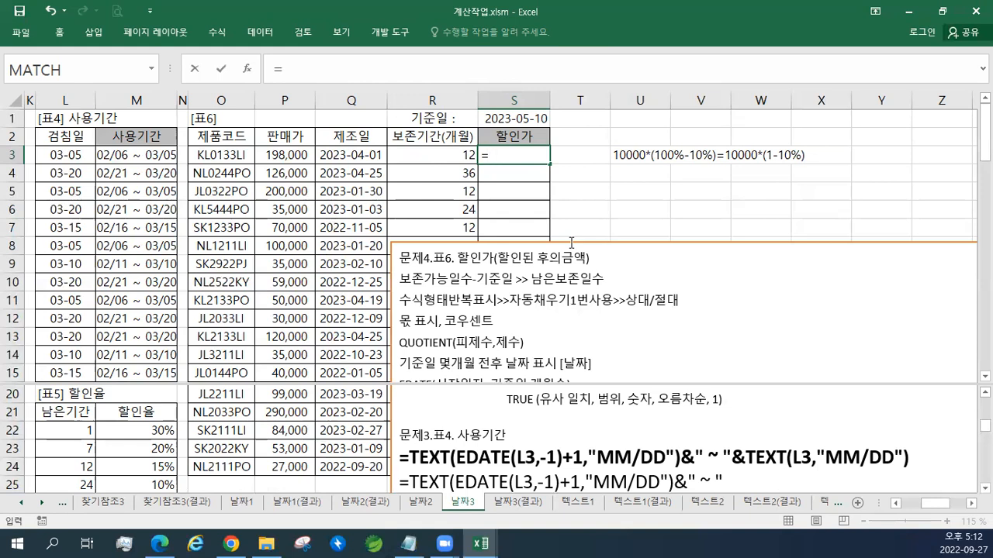
pyautogui.write('E')
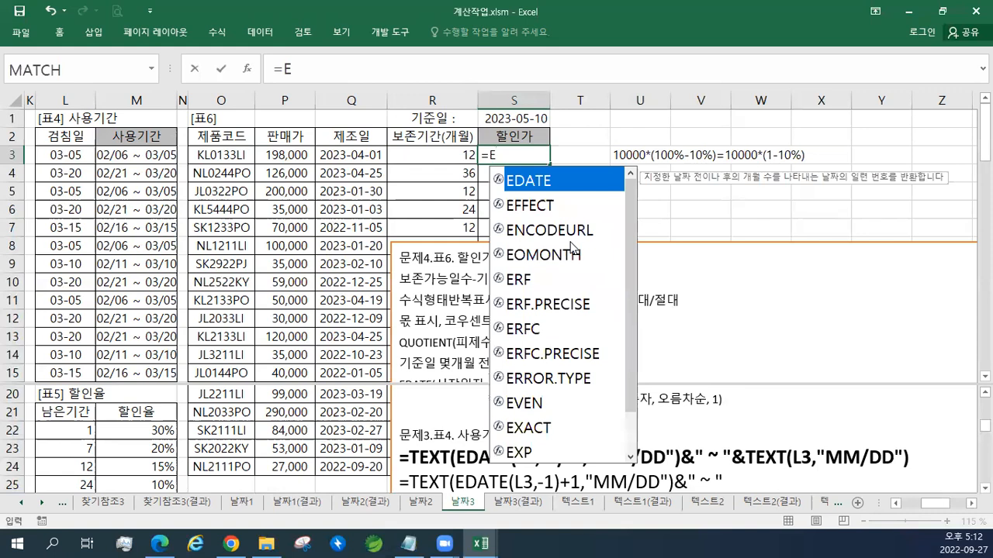
pyautogui.write('DATE')
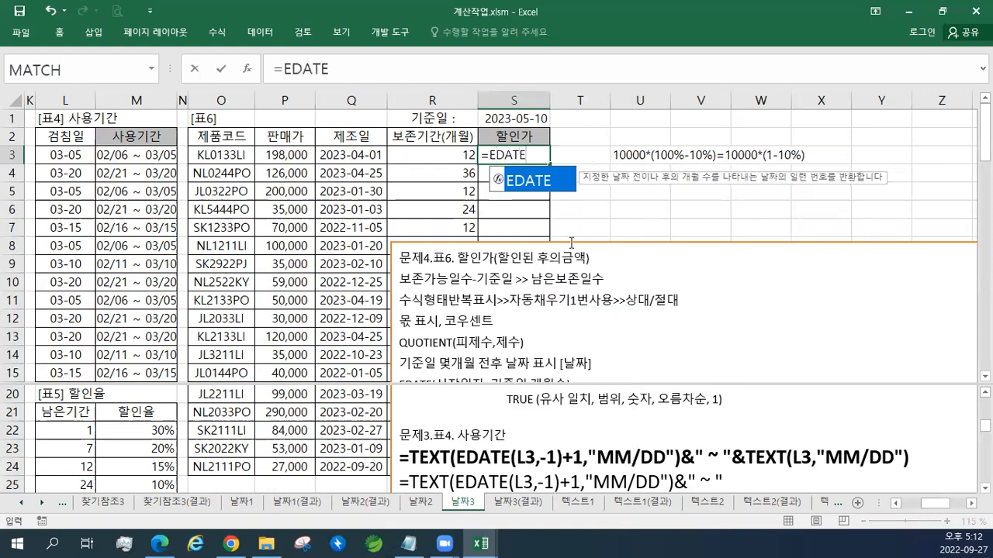
pyautogui.write('(')
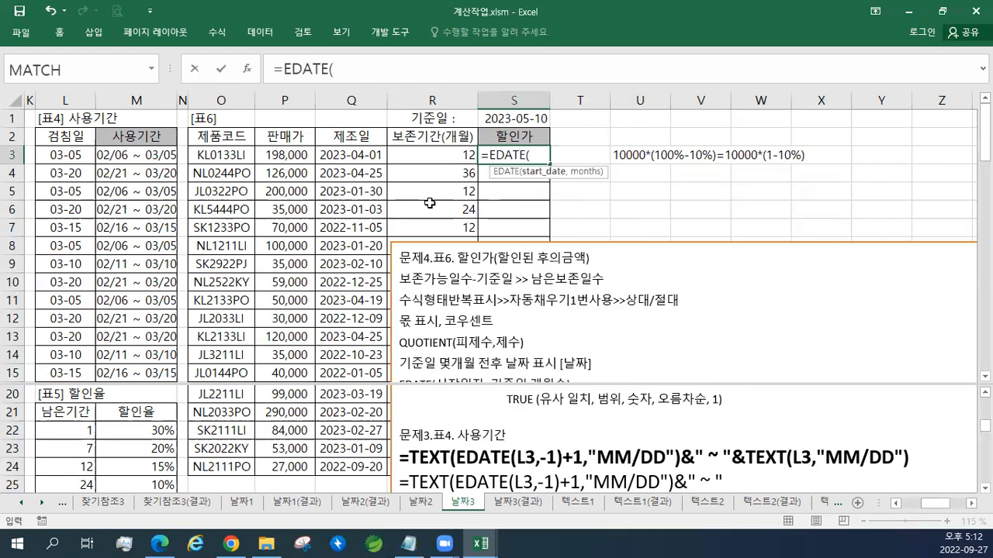
pyautogui.click(367, 156)
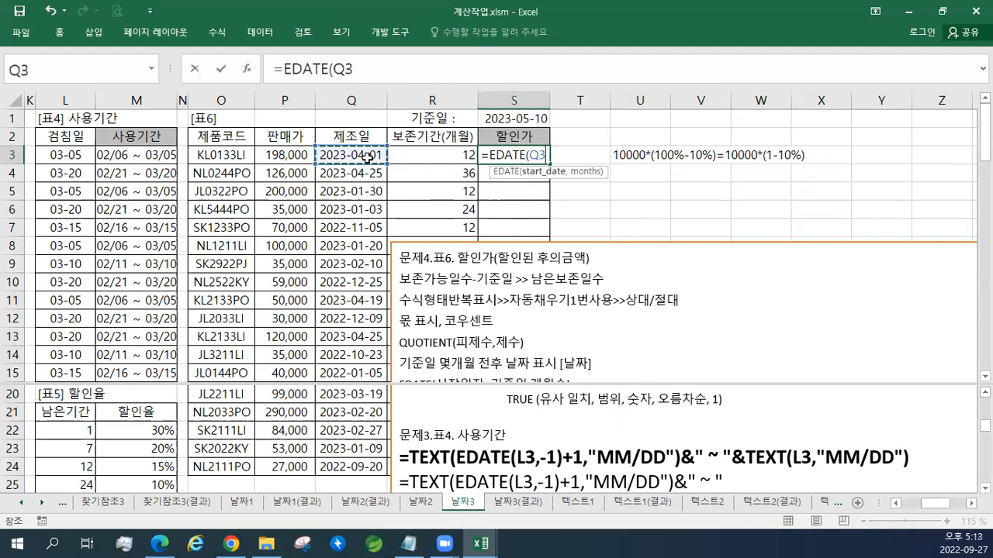
pyautogui.write(',')
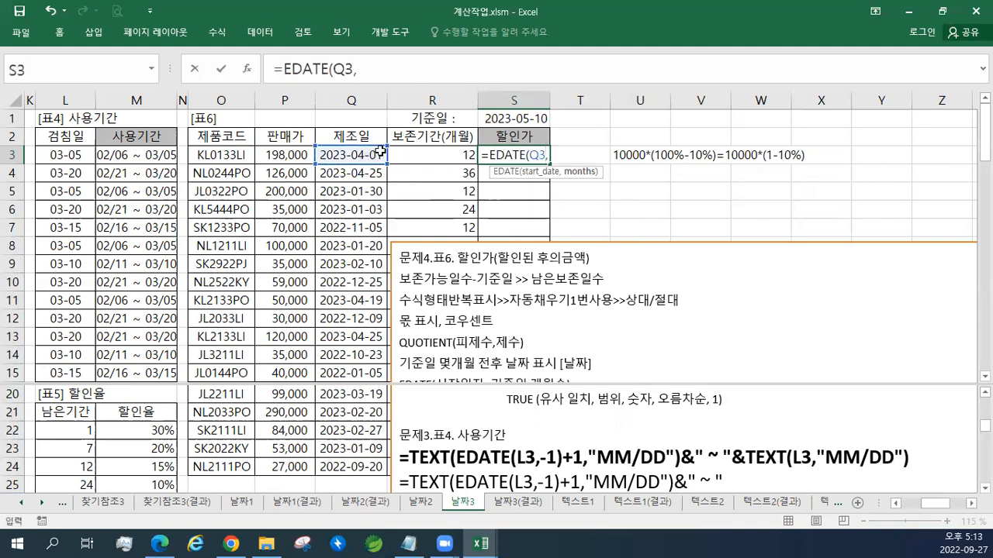
pyautogui.click(428, 159)
pyautogui.press('Return')
pyautogui.press('Up')
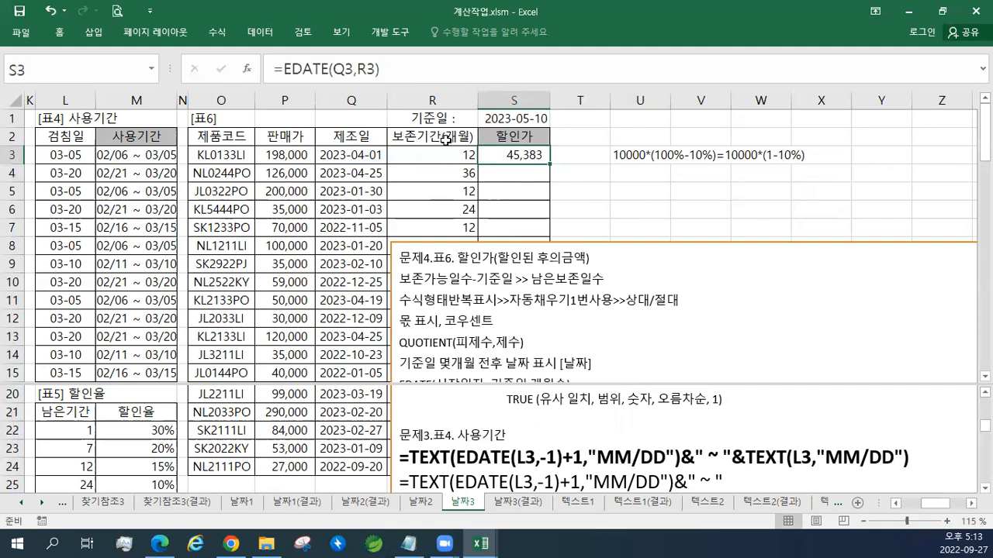
# Step: Copy the S3 formula =EDATE(Q3,R3) onto a new line directly under the 문제4 heading in the notes
pyautogui.moveTo(396, 70); pyautogui.dragTo(232, 75)
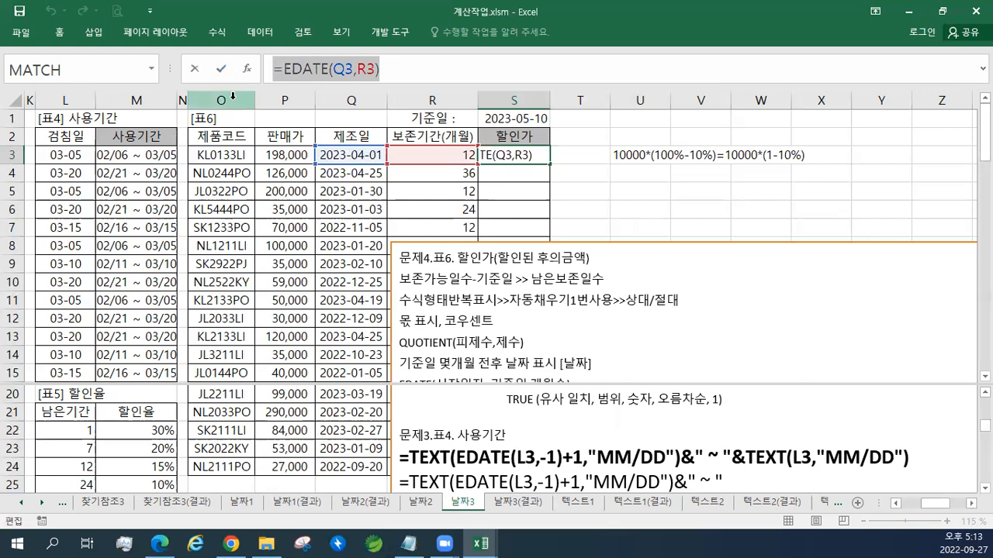
pyautogui.click(221, 68)
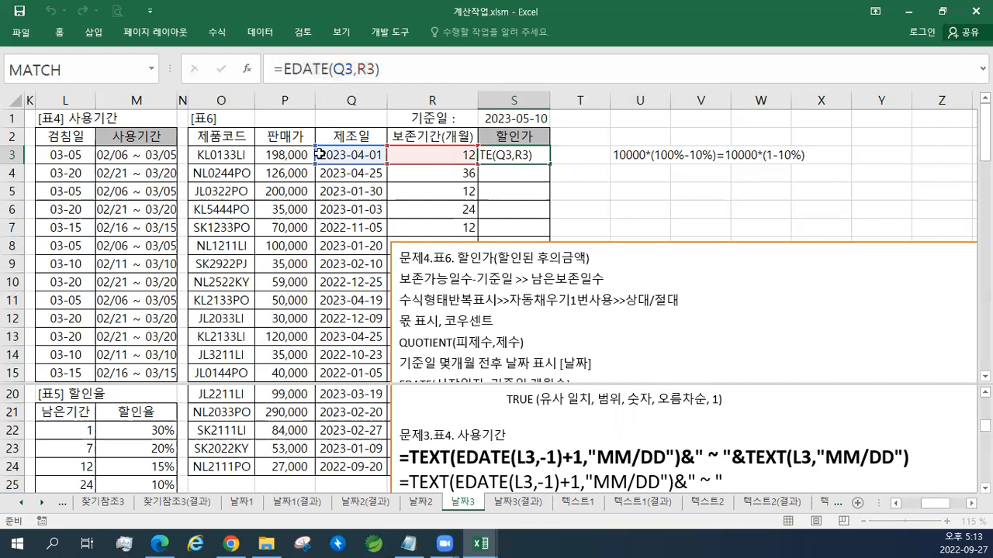
pyautogui.click(399, 277)
pyautogui.press('Return')
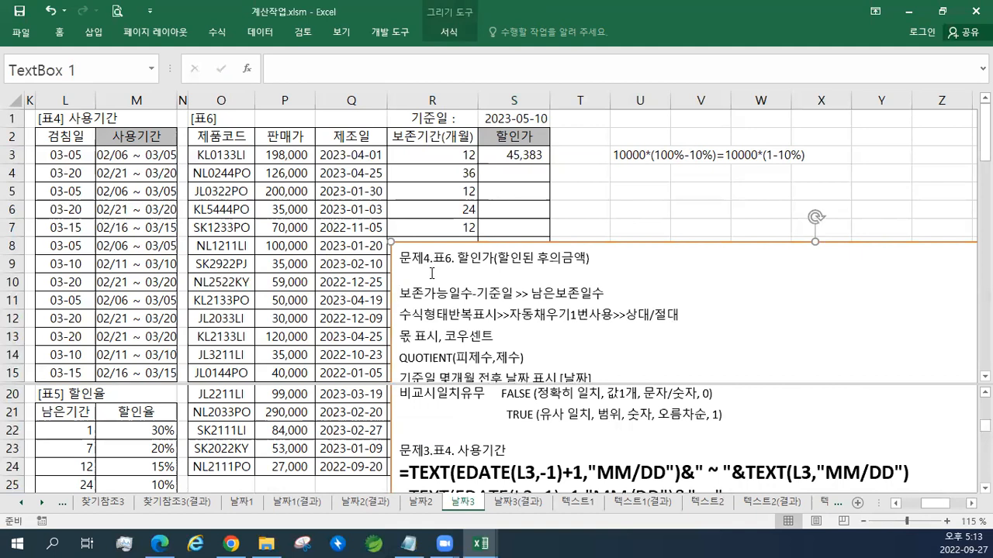
pyautogui.hotkey('ctrl', 'v')
# Step: Enlarge the =EDATE(Q3,R3) line in the notes to 18 pt
pyautogui.moveTo(480, 273); pyautogui.dragTo(392, 277)
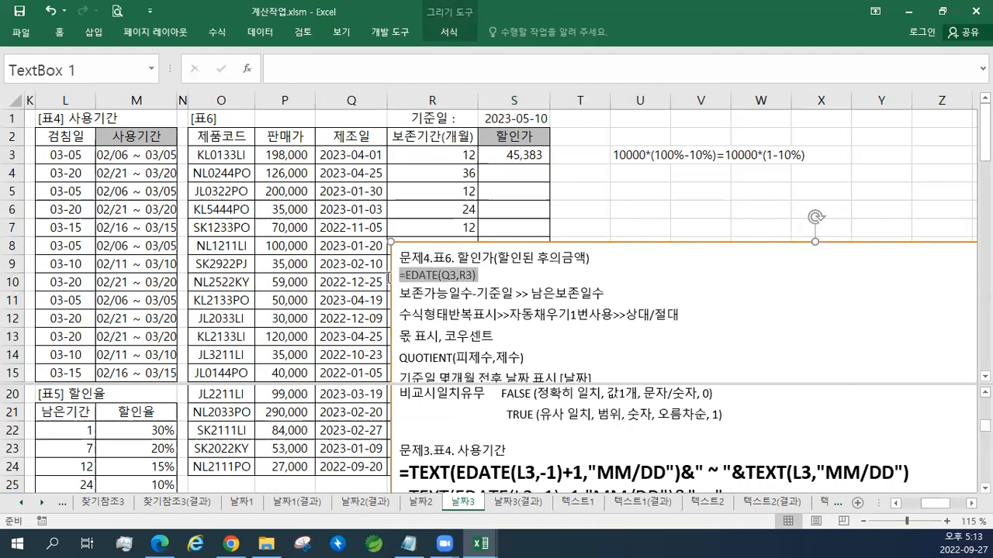
pyautogui.click(480, 237)
pyautogui.click(480, 238)
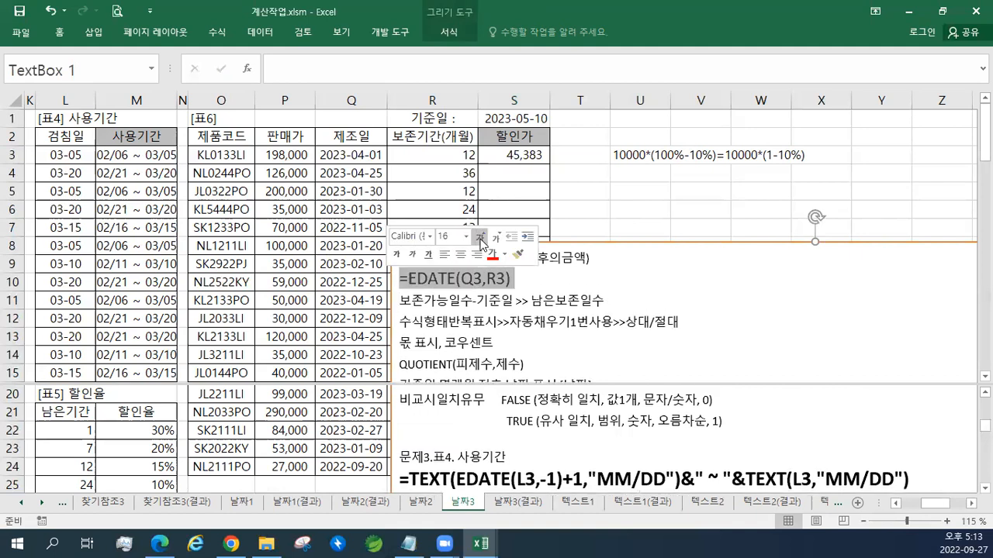
pyautogui.click(480, 237)
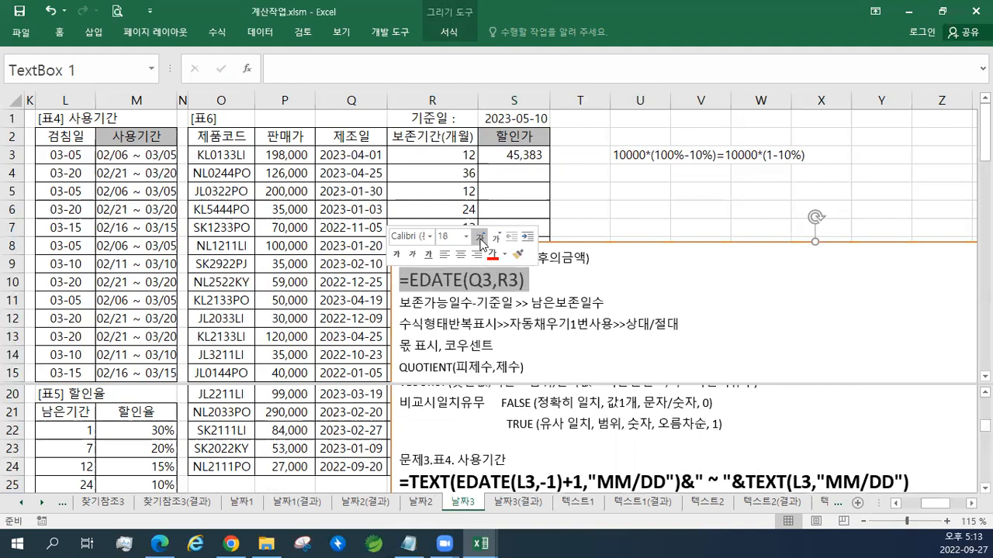
pyautogui.click(531, 284)
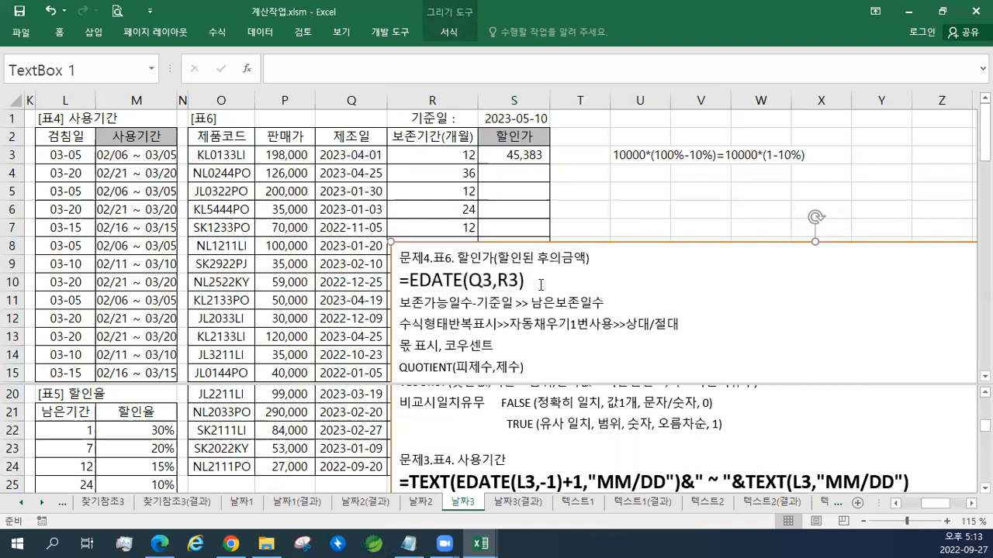
# Step: Shrink the =EDATE(Q3,R3) line in the notes back to its original font size
pyautogui.moveTo(532, 281); pyautogui.dragTo(396, 279)
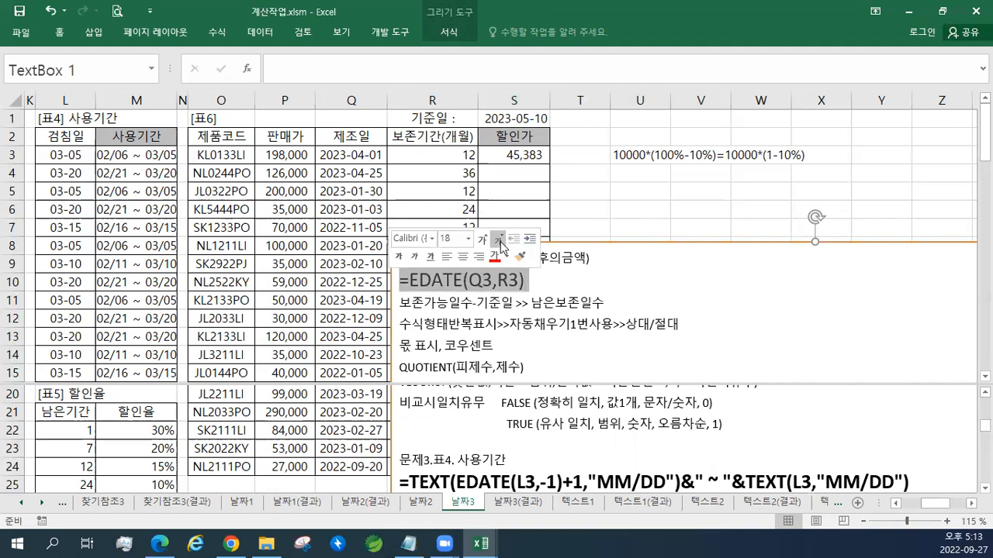
pyautogui.click(500, 245)
pyautogui.click(500, 244)
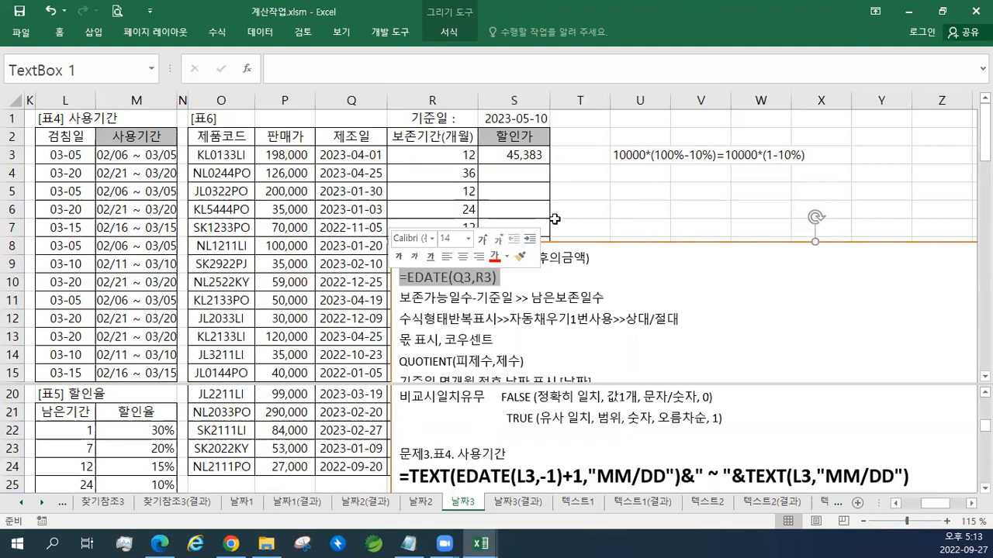
pyautogui.click(498, 241)
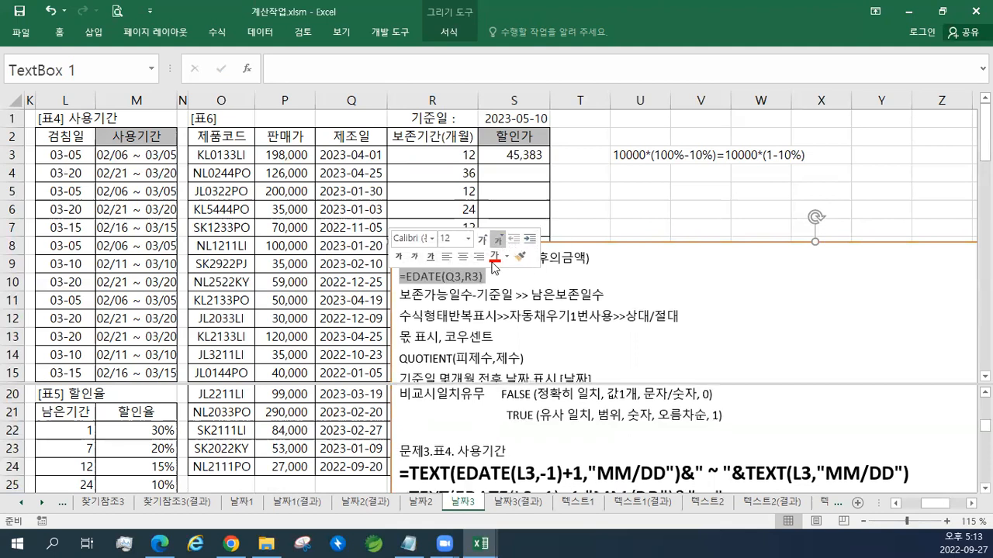
pyautogui.click(498, 241)
pyautogui.click(489, 288)
pyautogui.rightClick(487, 290)
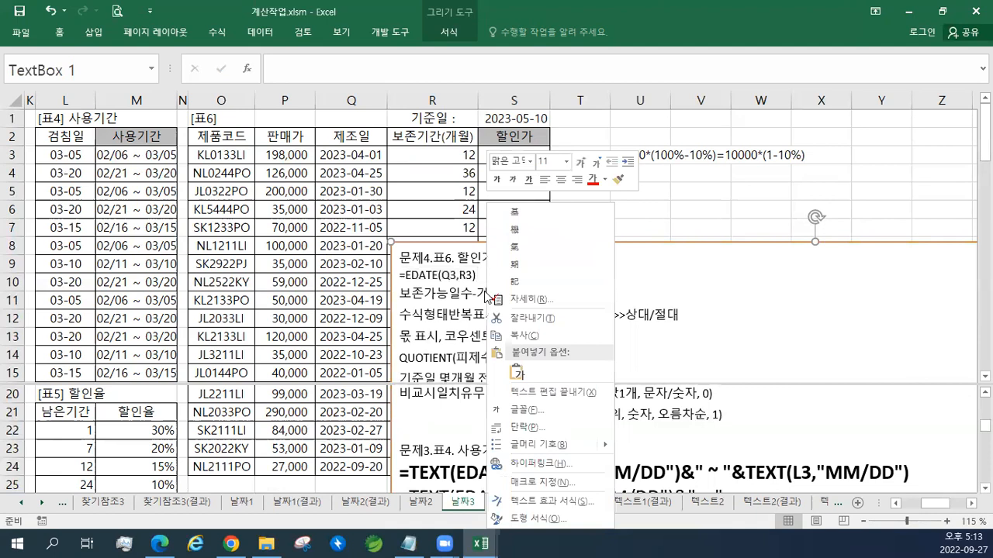
pyautogui.click(478, 277)
pyautogui.click(478, 276)
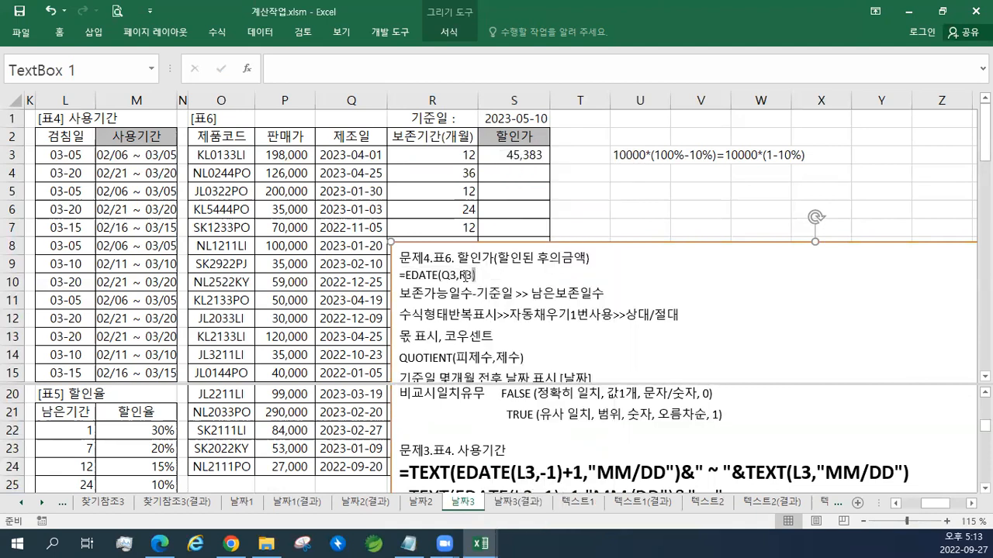
pyautogui.moveTo(467, 275); pyautogui.dragTo(402, 277)
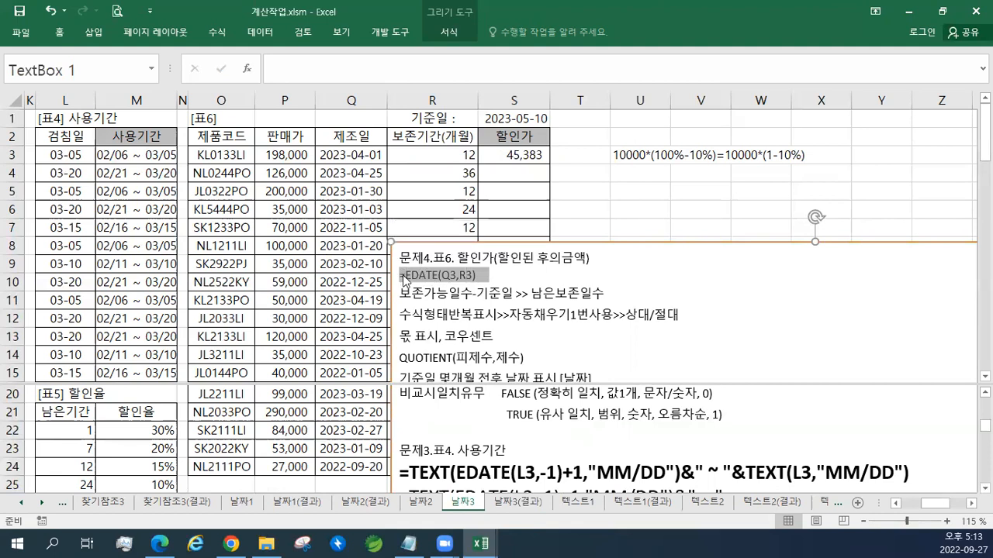
pyautogui.click(403, 277)
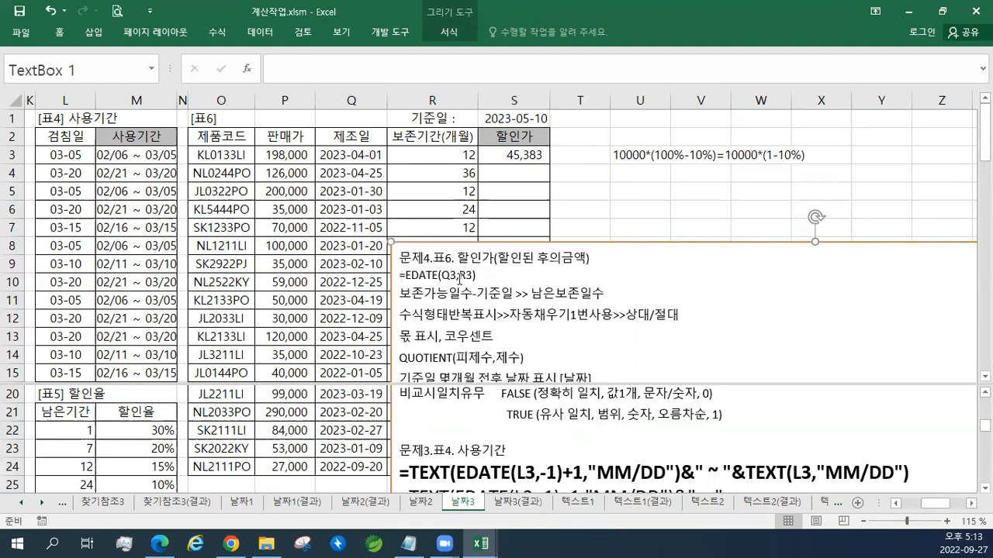
# Step: Enlarge the =EDATE(Q3,R3) line in the notes to 18 pt
pyautogui.hotkey('shift', 'Right')
pyautogui.hotkey('shift', 'Right')
pyautogui.hotkey('shift', 'Right')
pyautogui.hotkey('shift', 'Right')
pyautogui.hotkey('shift', 'Right')
pyautogui.hotkey('shift', 'Right')
pyautogui.hotkey('shift', 'Right')
pyautogui.hotkey('shift', 'Right')
pyautogui.hotkey('shift', 'Right')
pyautogui.hotkey('shift', 'Right')
pyautogui.hotkey('shift', 'Right')
pyautogui.hotkey('shift', 'Right')
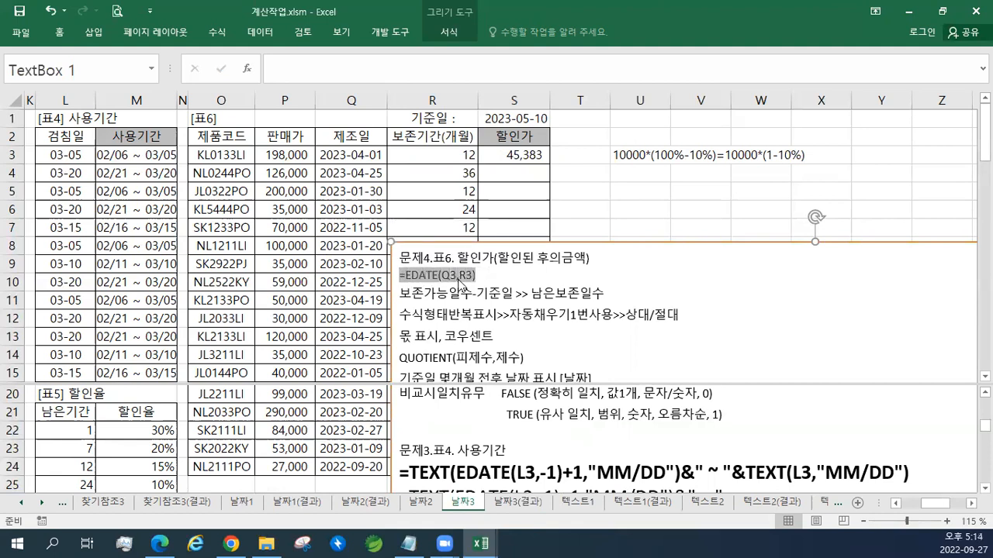
pyautogui.rightClick(460, 283)
pyautogui.click(552, 242)
pyautogui.click(552, 243)
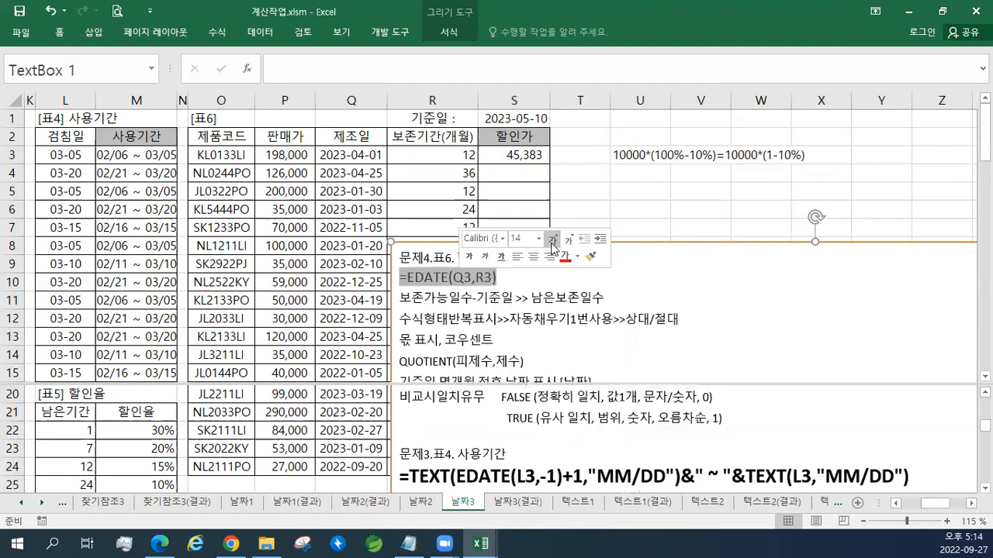
pyautogui.click(552, 242)
pyautogui.click(552, 243)
pyautogui.click(634, 291)
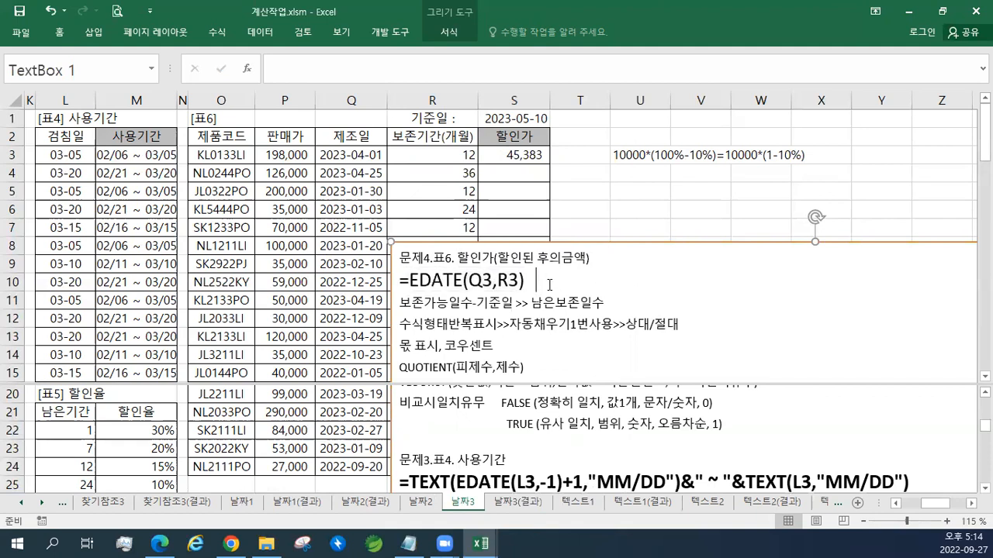
# Step: Label the =EDATE(Q3,R3) line in the notes 유통기한 and insert a blank line above it, under the 문제4 heading
pyautogui.write('D')
pyautogui.write('유토')
pyautogui.write('기한')
pyautogui.click(600, 263)
pyautogui.press('Return')
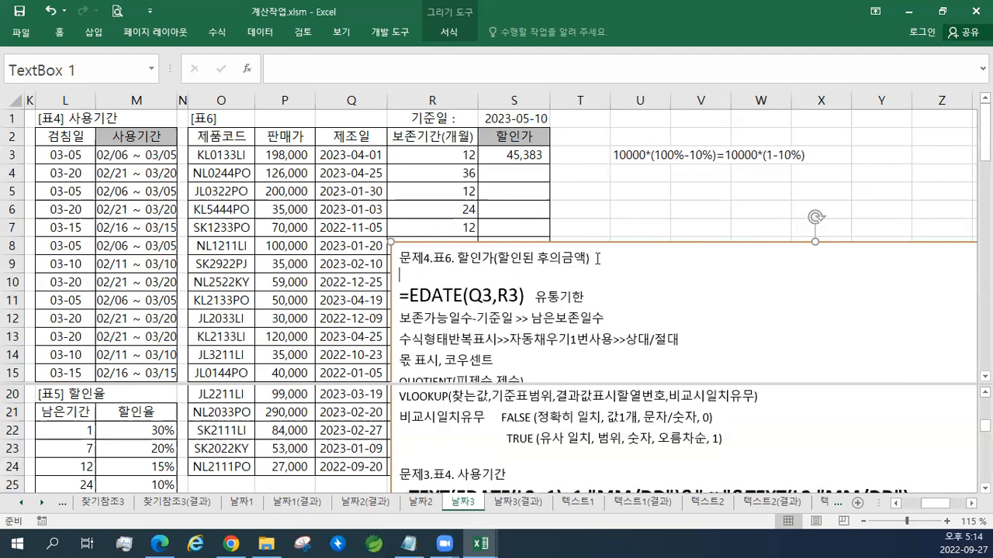
# Step: Extend the S3 formula to =EDATE(Q3,R3)-$S$1 and fill it down the 할인가 column
pyautogui.doubleClick(543, 155)
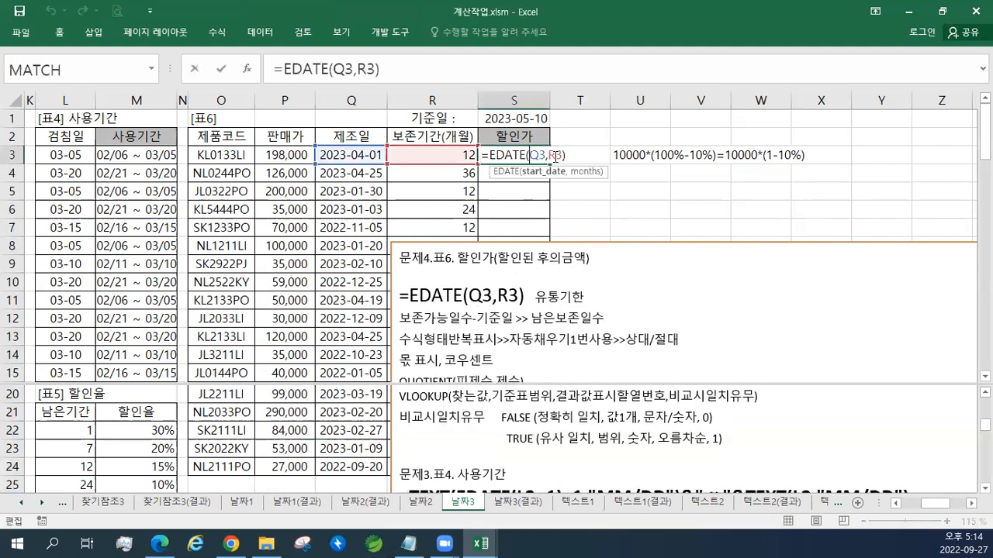
pyautogui.click(567, 157)
pyautogui.write('-')
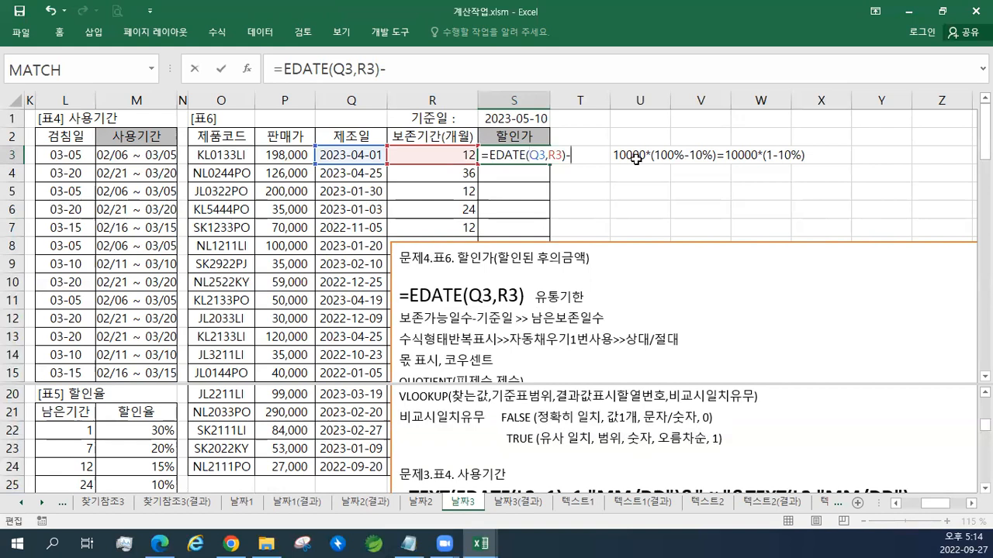
pyautogui.click(521, 119)
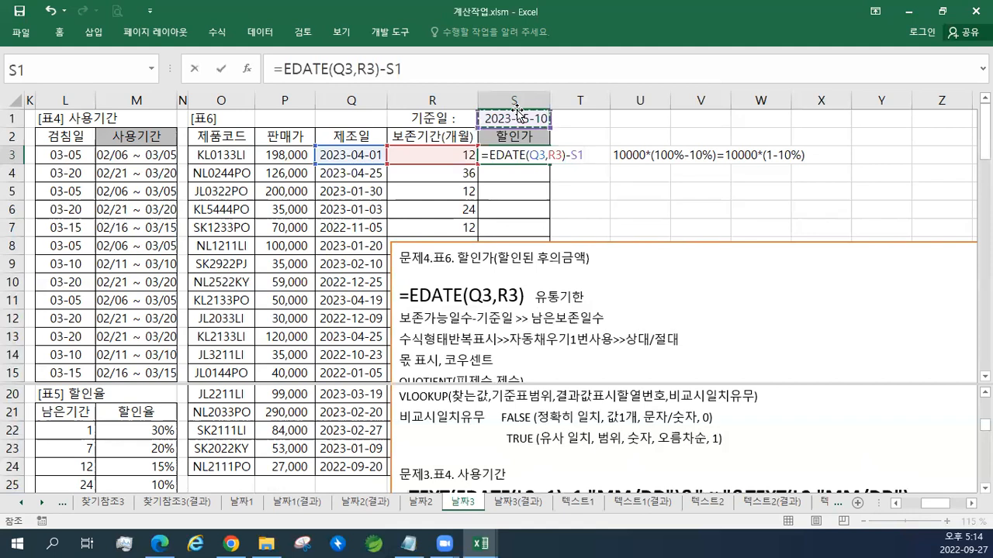
pyautogui.press('F4')
pyautogui.press('Return')
pyautogui.press('Up')
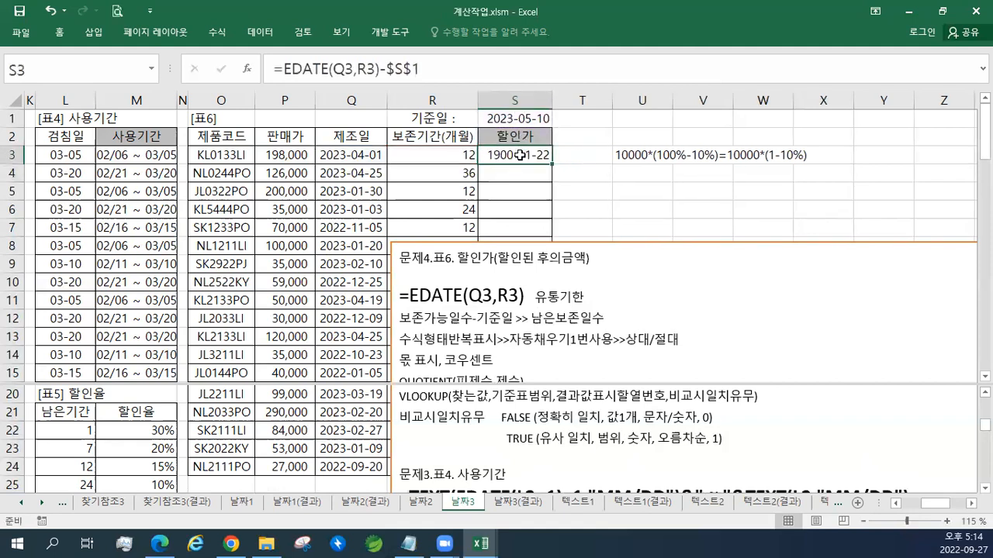
pyautogui.doubleClick(547, 163)
# Step: Copy the S3 formula =EDATE(Q3,R3)-$S$1 onto the blank line under the 문제4 heading in the notes
pyautogui.click(529, 156)
pyautogui.moveTo(436, 72); pyautogui.dragTo(274, 71)
pyautogui.hotkey('ctrl', 'c')
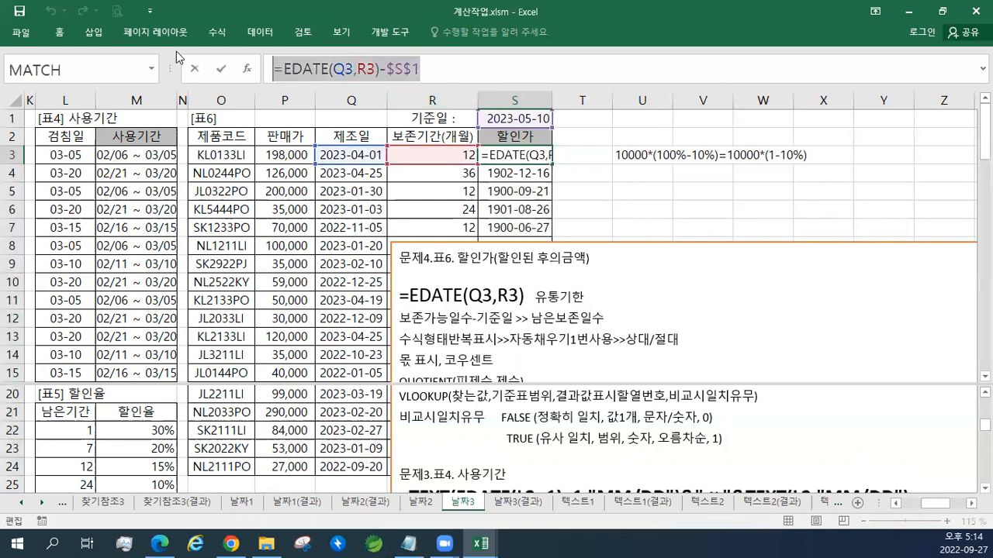
pyautogui.click(416, 277)
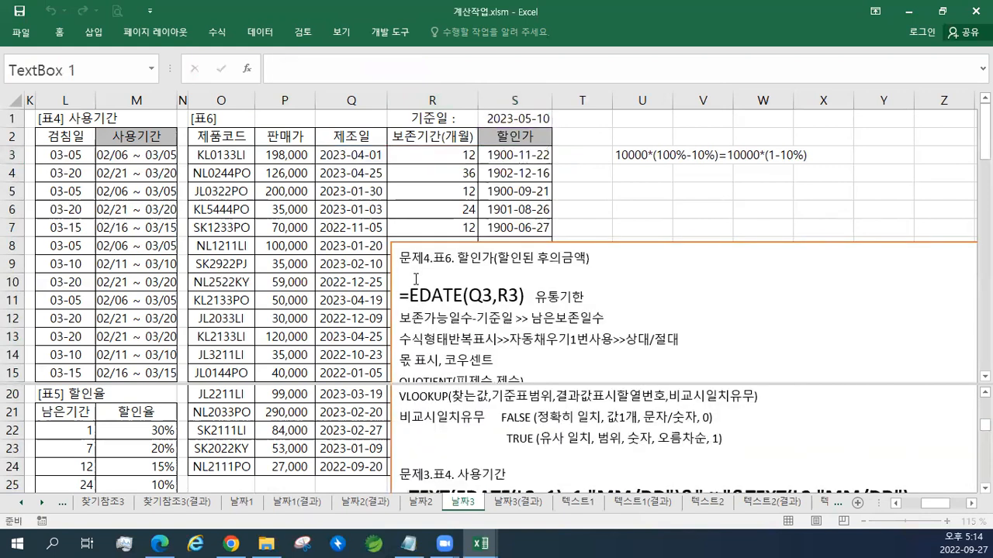
pyautogui.hotkey('ctrl', 'v')
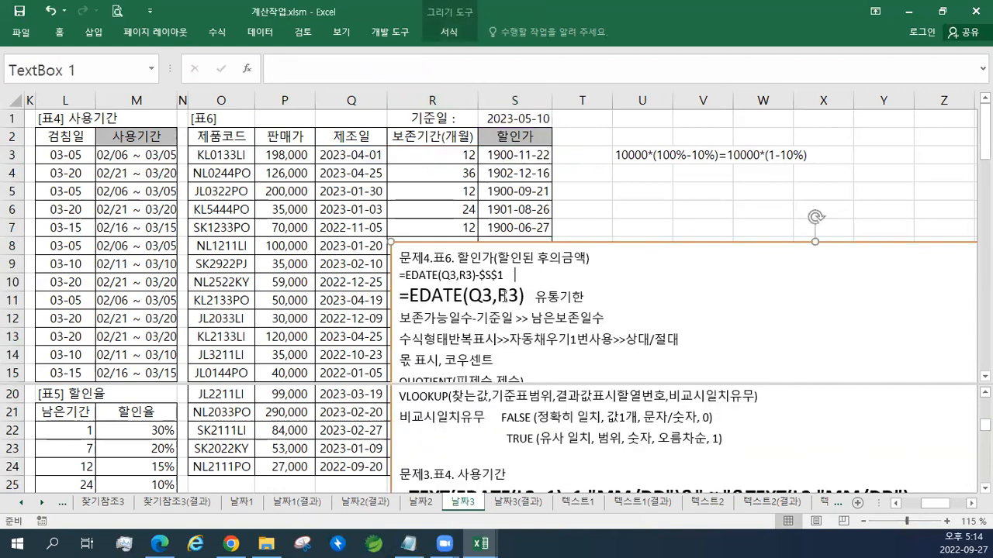
# Step: Enlarge the =EDATE(Q3,R3)-$S$1 line in the notes to 18 pt
pyautogui.hotkey('shift', 'Left')
pyautogui.hotkey('shift', 'Left')
pyautogui.hotkey('shift', 'Left')
pyautogui.hotkey('shift', 'Left')
pyautogui.hotkey('shift', 'Left')
pyautogui.hotkey('shift', 'Left')
pyautogui.hotkey('shift', 'Left')
pyautogui.hotkey('shift', 'Left')
pyautogui.hotkey('shift', 'Left')
pyautogui.hotkey('shift', 'Left')
pyautogui.hotkey('shift', 'Left')
pyautogui.hotkey('shift', 'Left')
pyautogui.hotkey('shift', 'Left')
pyautogui.hotkey('shift', 'Left')
pyautogui.hotkey('shift', 'Left')
pyautogui.hotkey('shift', 'Left')
pyautogui.hotkey('shift', 'Left')
pyautogui.hotkey('shift', 'Left')
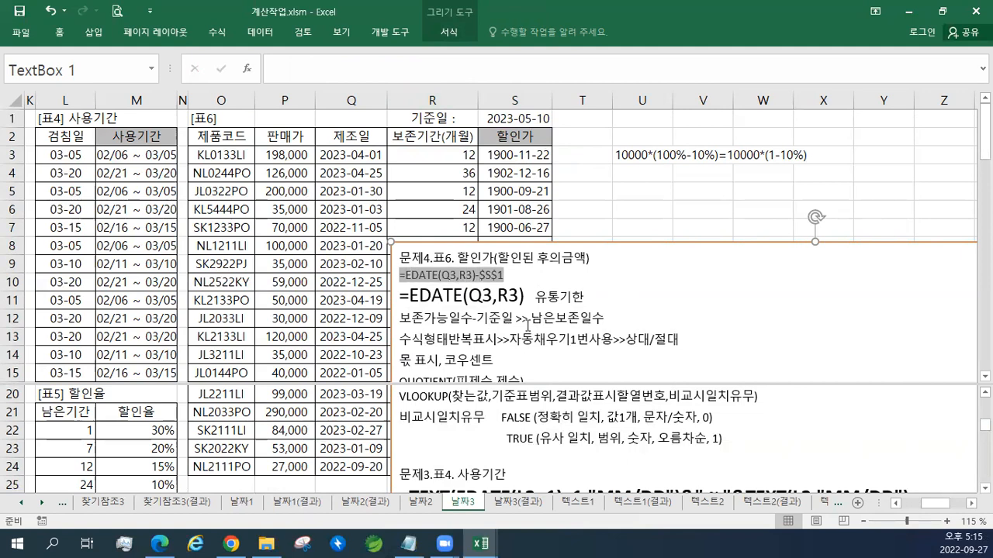
pyautogui.rightClick(481, 276)
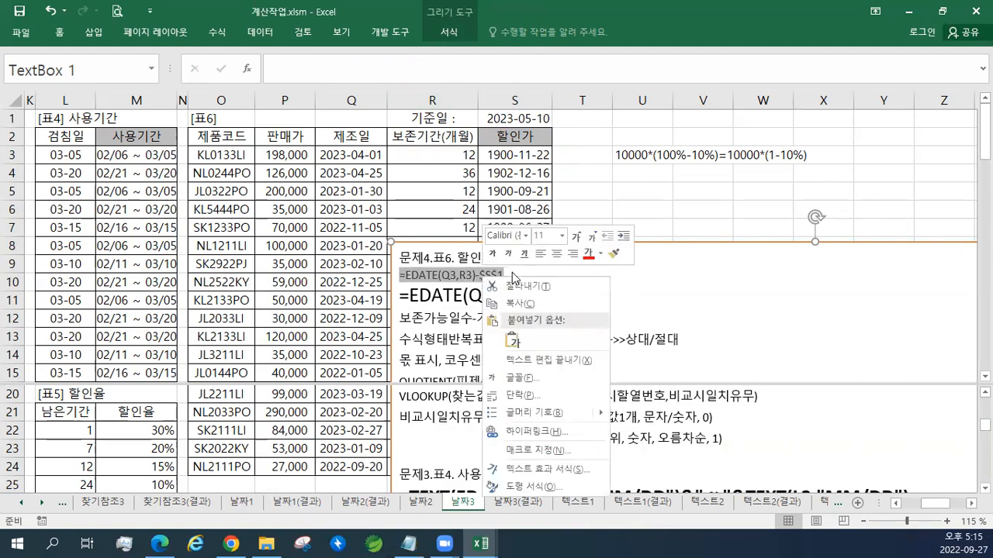
pyautogui.click(573, 240)
pyautogui.click(574, 240)
pyautogui.click(575, 241)
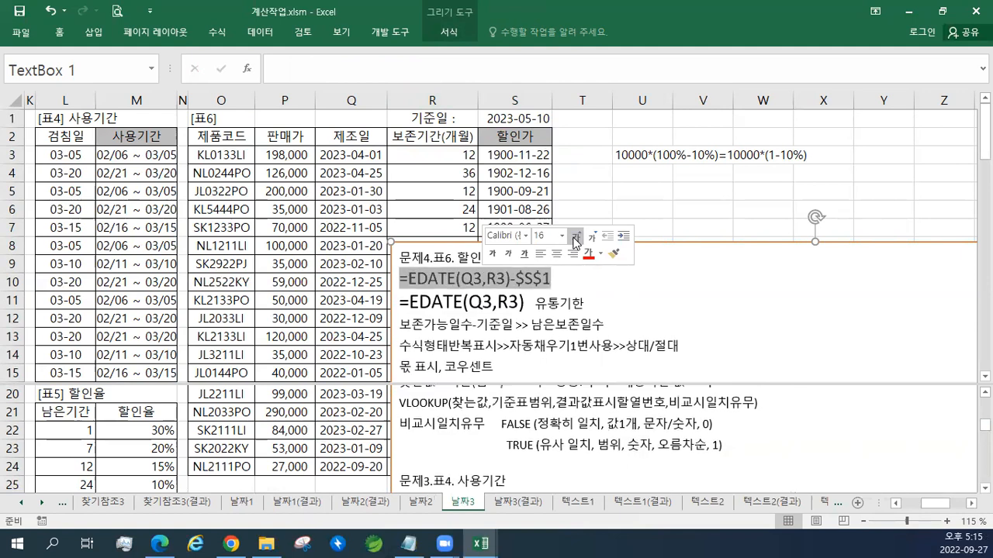
pyautogui.click(575, 241)
pyautogui.click(619, 281)
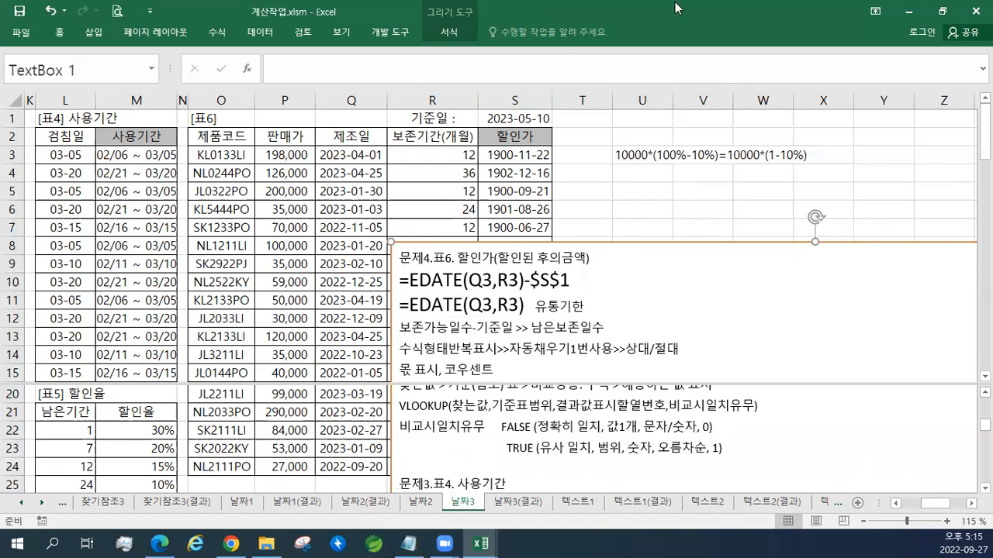
# Step: Switch to Notepad and start a timeline above the existing text with a * marker, the label 제조일 and the date 23-4-1
pyautogui.click(408, 543)
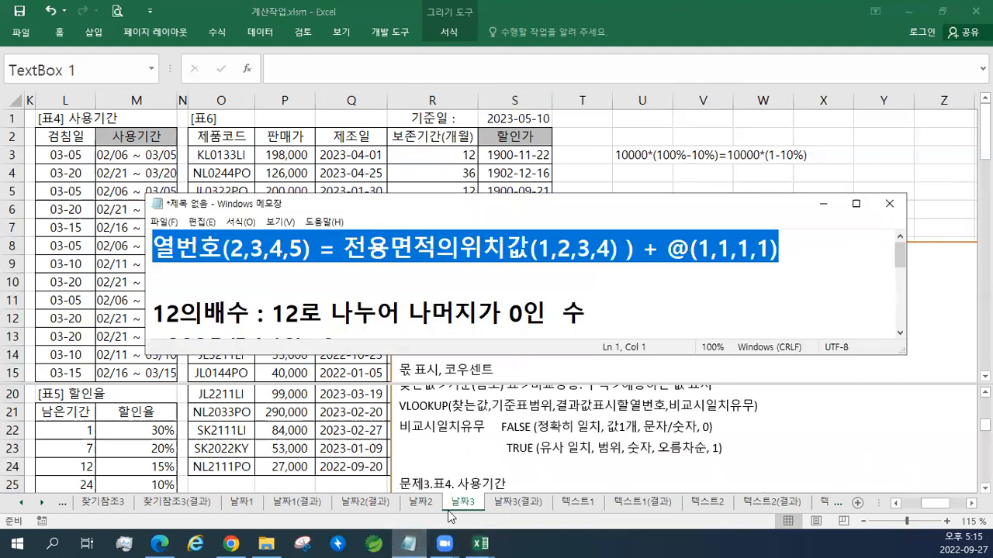
pyautogui.press('Home')
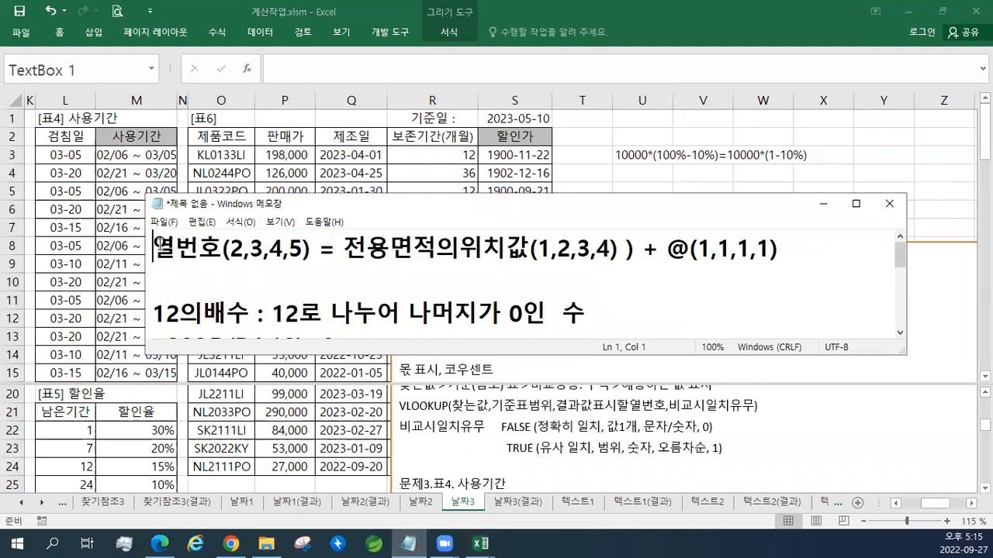
pyautogui.press('Return')
pyautogui.press('Return')
pyautogui.press('Up')
pyautogui.press('Up')
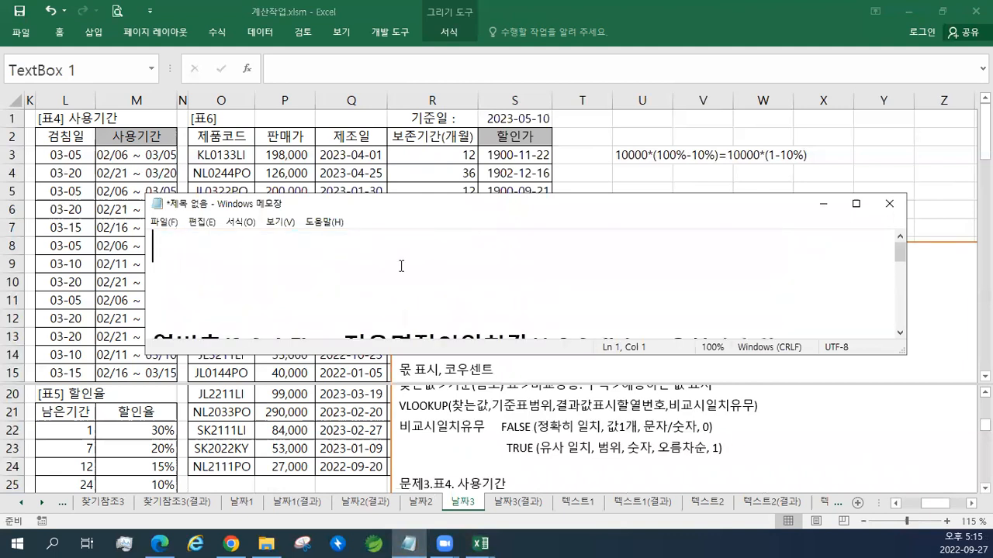
pyautogui.write('*')
pyautogui.press('Return')
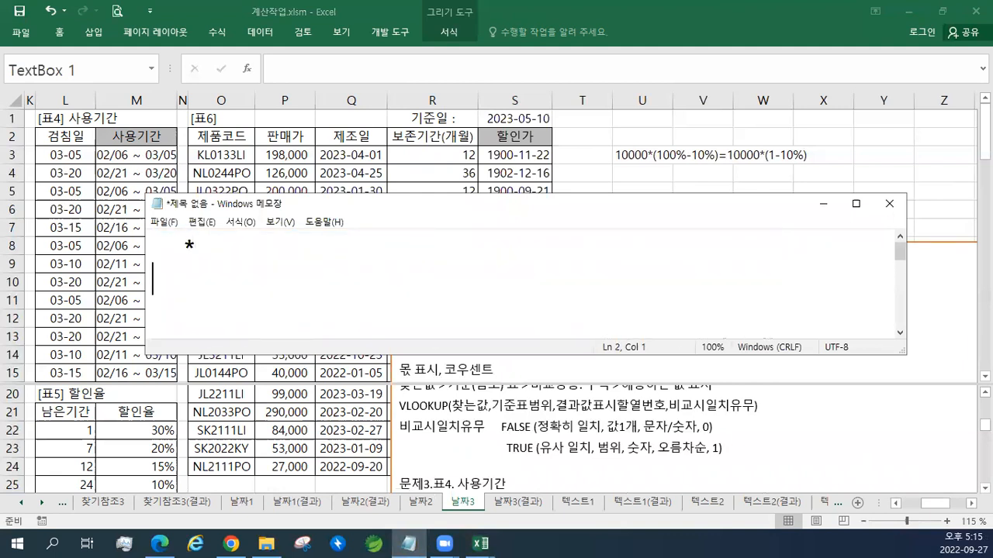
pyautogui.write('제조일')
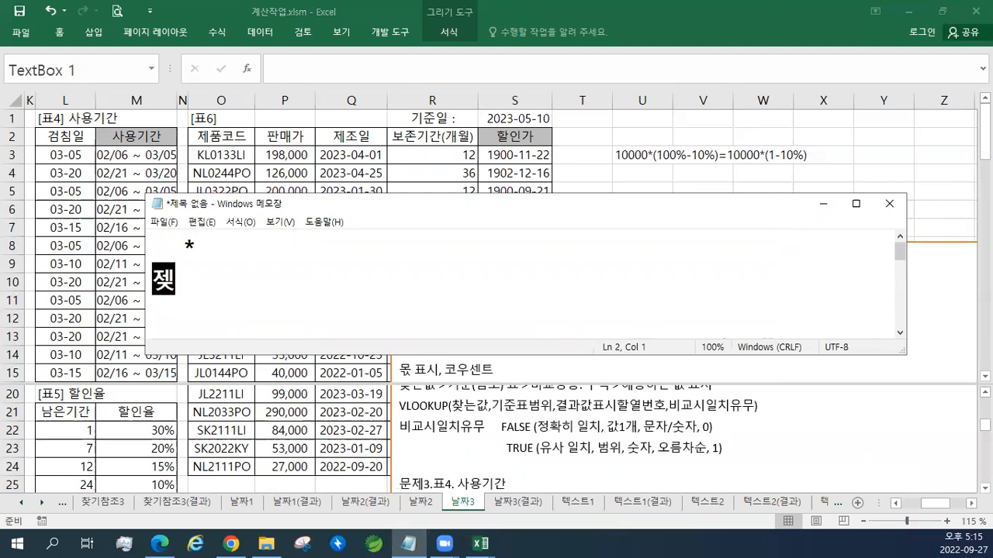
pyautogui.press('Return')
pyautogui.write('23-4')
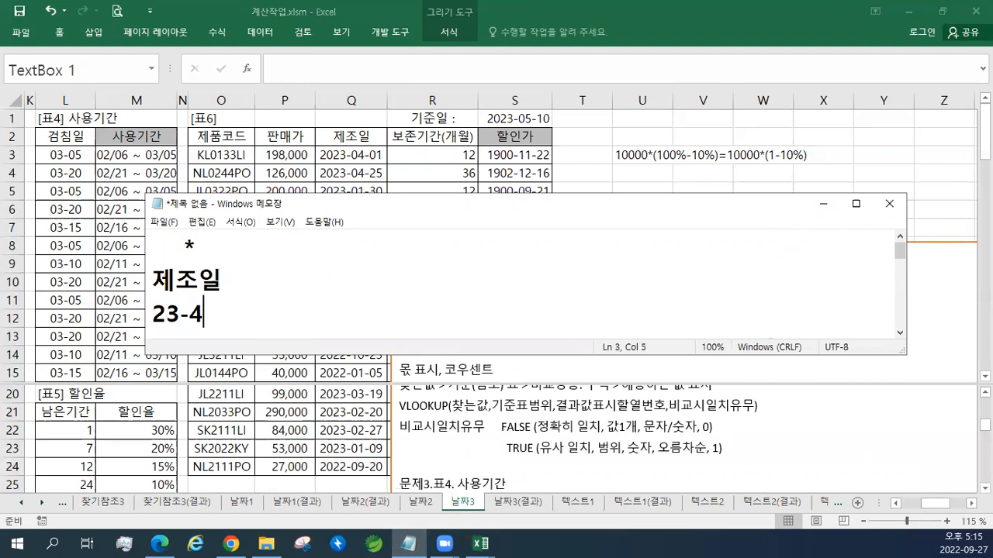
pyautogui.write('-1')
# Step: Continue the timeline with a dashed line to a second * marker, labelled 기준일 and dated 23-5-10
pyautogui.click(401, 266)
pyautogui.press('Up')
pyautogui.write('---------------')
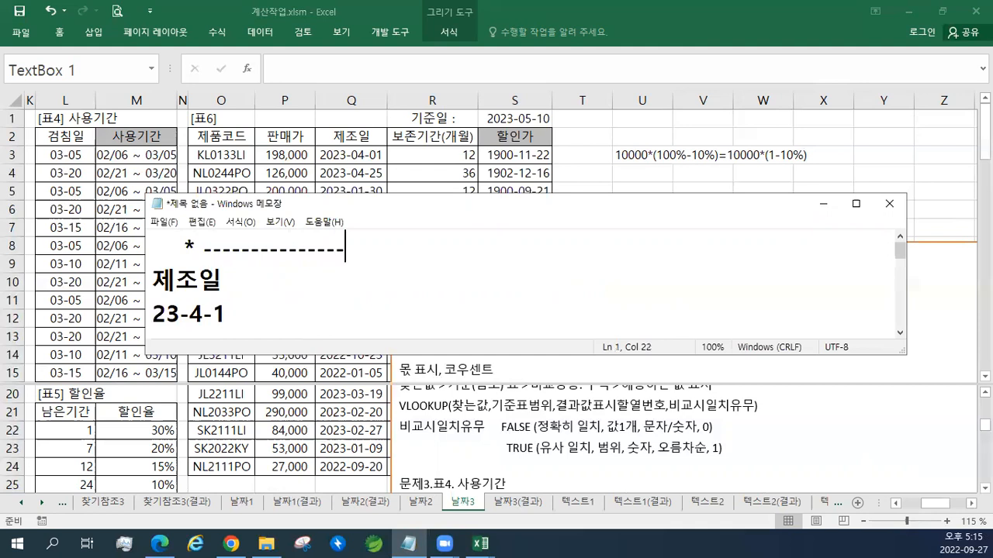
pyautogui.write(' *')
pyautogui.press('Down')
pyautogui.write('기준일')
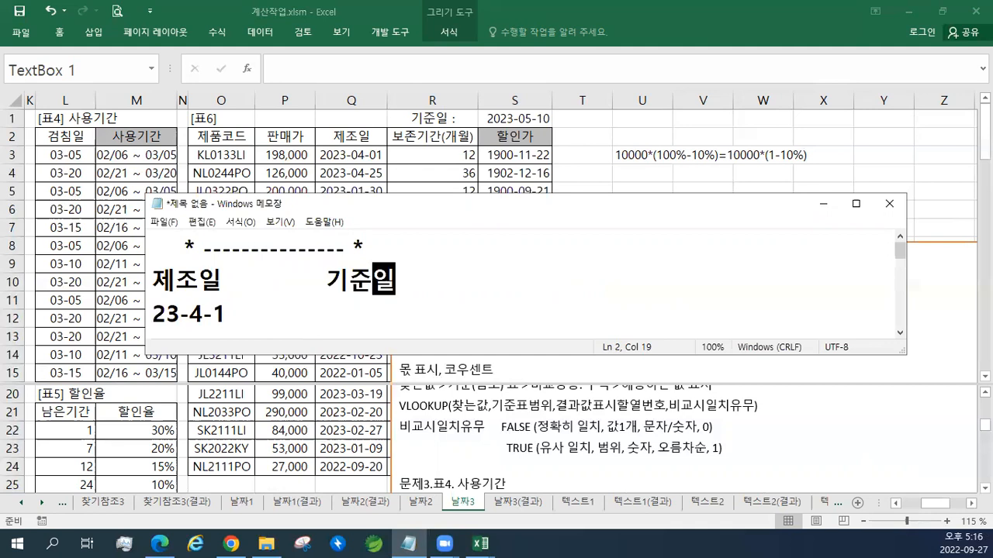
pyautogui.press('Down')
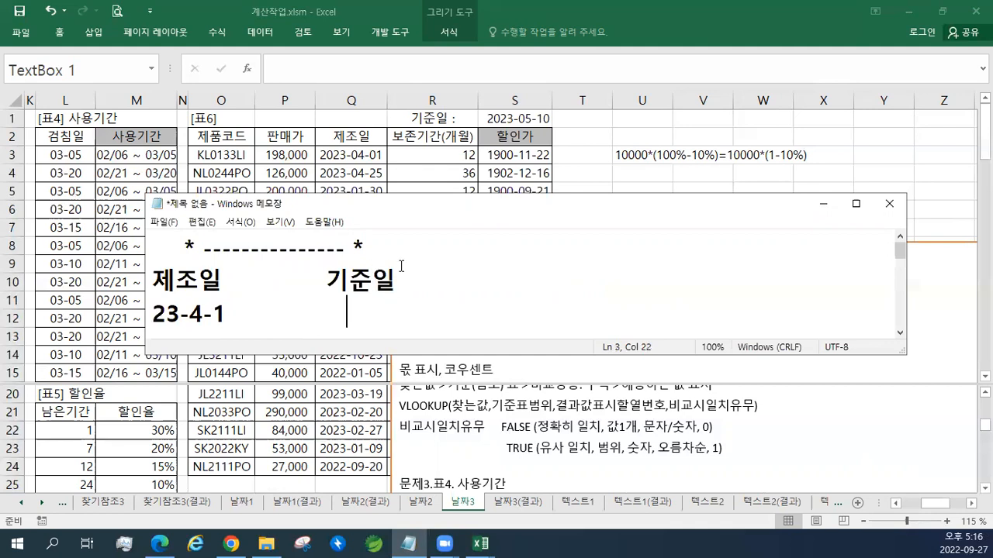
pyautogui.write('23-5-19')
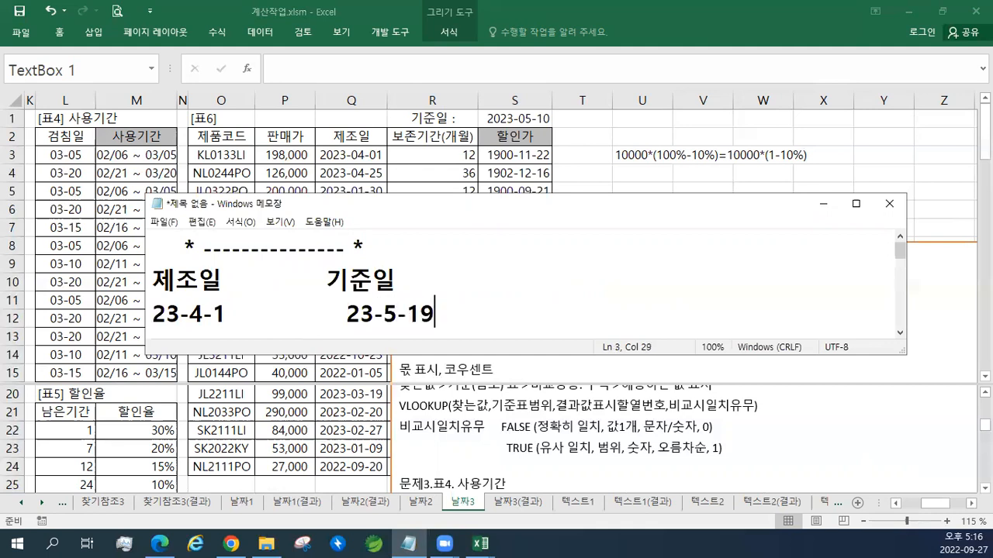
pyautogui.press('BackSpace')
pyautogui.write('0')
# Step: Extend the timeline with a dashed line from the 기준일 marker to a third * marker
pyautogui.click(401, 267)
pyautogui.press('BackSpace')
pyautogui.press('BackSpace')
pyautogui.press('BackSpace')
pyautogui.press('BackSpace')
pyautogui.press('BackSpace')
pyautogui.press('BackSpace')
pyautogui.press('BackSpace')
pyautogui.write('------------------*')
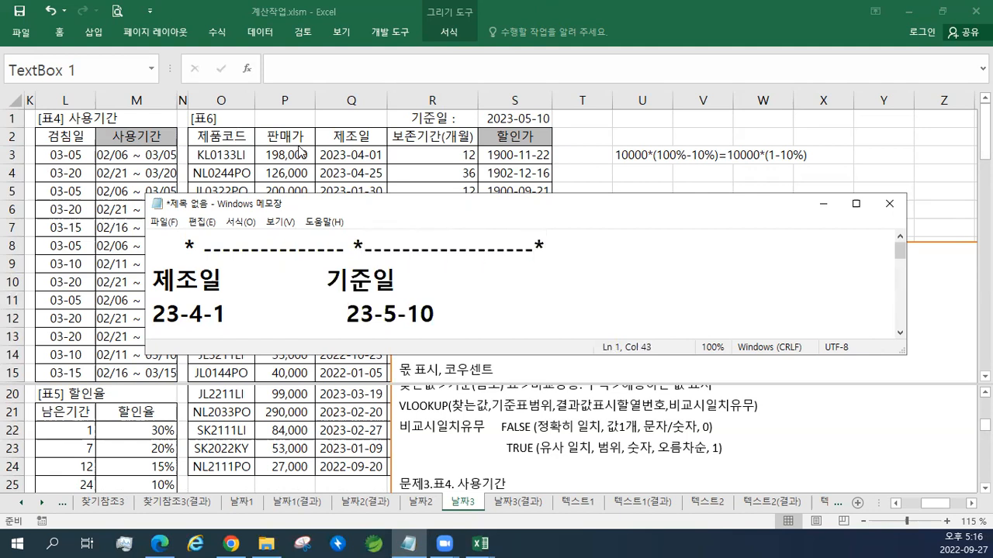
# Step: Label the third timeline marker 폐기 and date it 24-3-31
pyautogui.press('Down')
pyautogui.write('폐지')
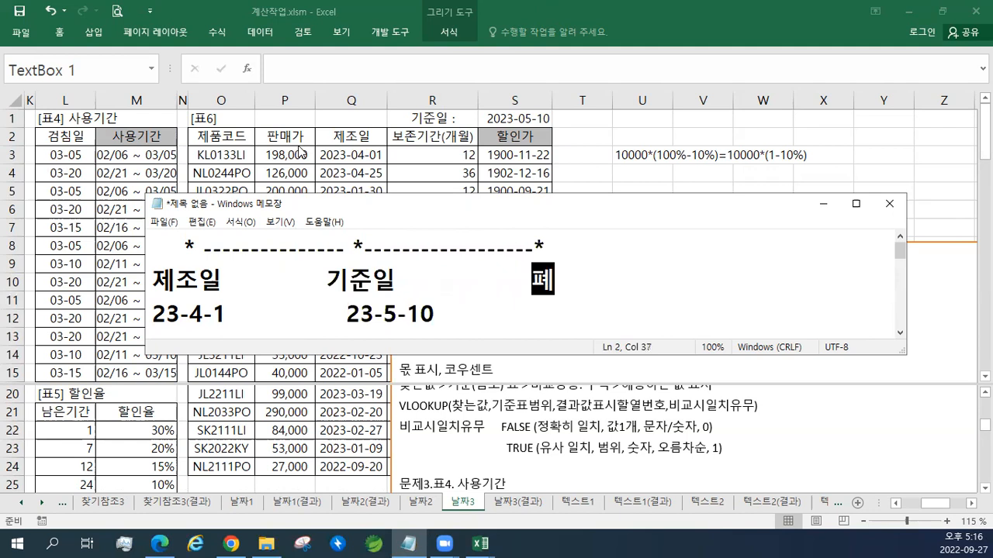
pyautogui.press('BackSpace')
pyautogui.press('BackSpace')
pyautogui.write('폐')
pyautogui.press('BackSpace')
pyautogui.write('폐기')
pyautogui.press('Down')
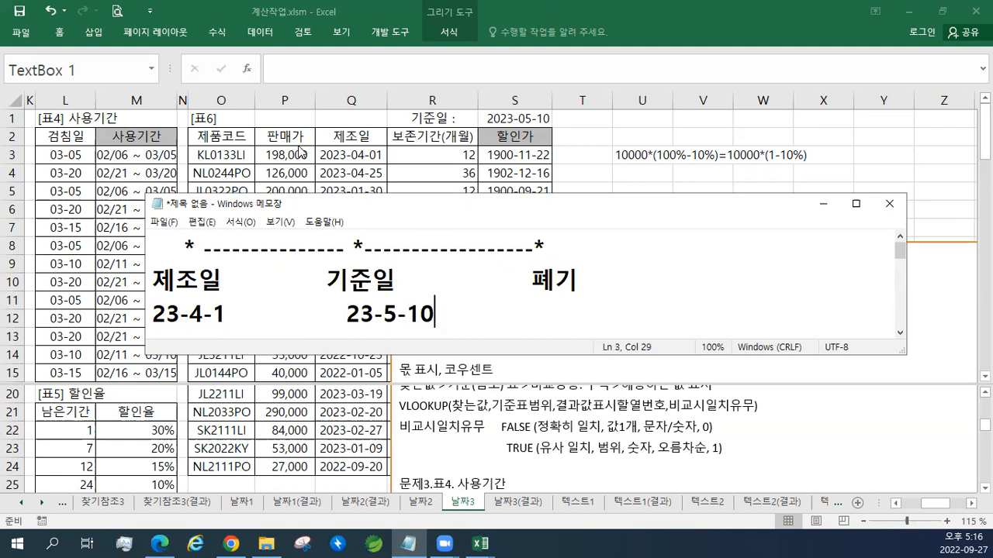
pyautogui.write('23')
pyautogui.press('BackSpace')
pyautogui.write('4-3-31')
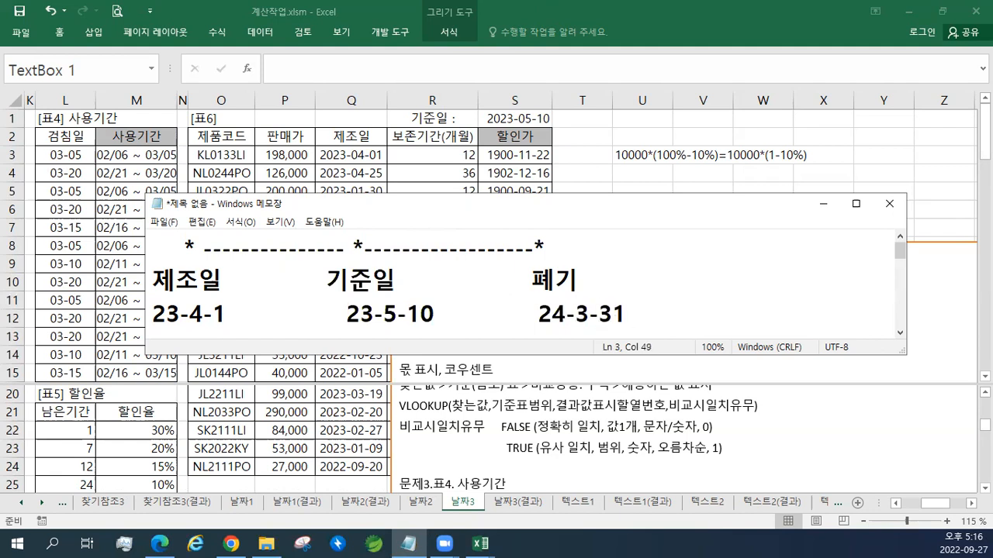
# Step: Replace the label 폐기 above 24-3-31 in the timeline with 유통가능
pyautogui.click(534, 281)
pyautogui.press('Delete')
pyautogui.press('Delete')
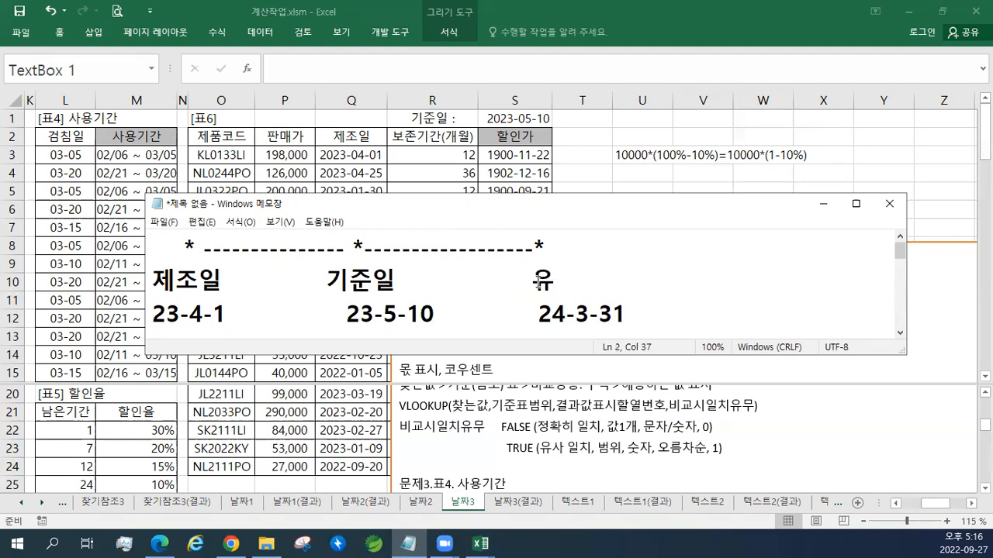
pyautogui.write('통가능')
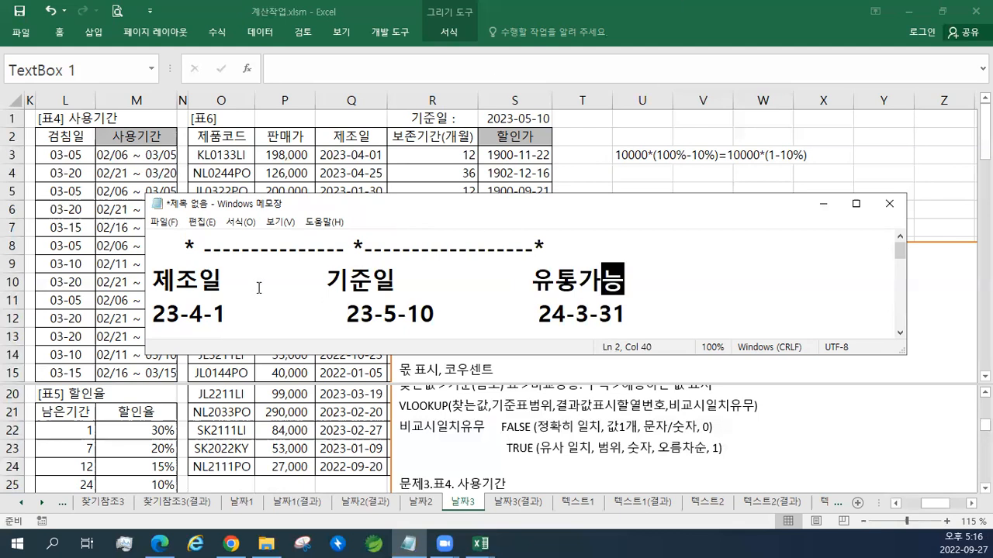
# Step: Highlight the timeline segment from the 기준일 marker to the 유통가능 marker, and minimize the Notepad window
pyautogui.click(361, 247)
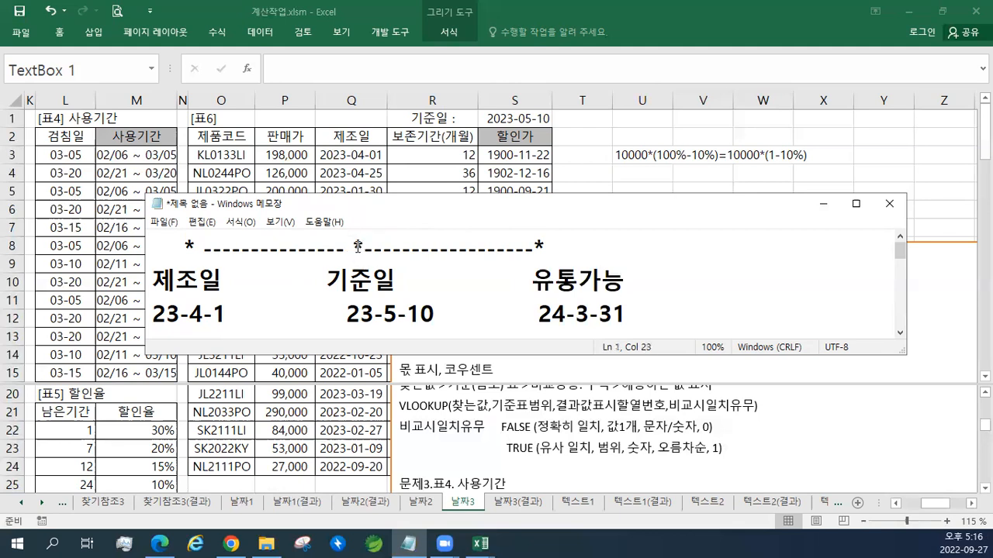
pyautogui.keyDown('shift'); pyautogui.click(533, 246); pyautogui.keyUp('shift')
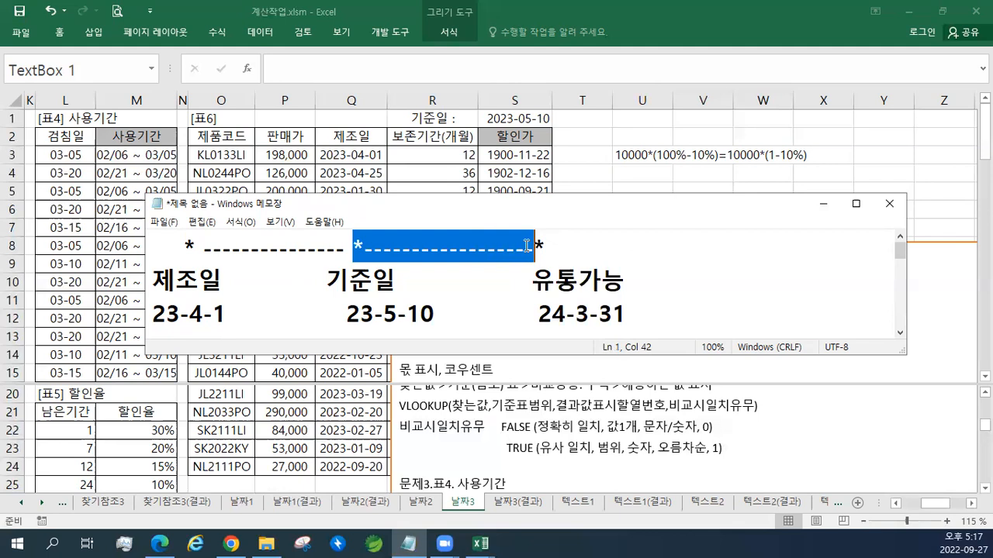
pyautogui.click(823, 203)
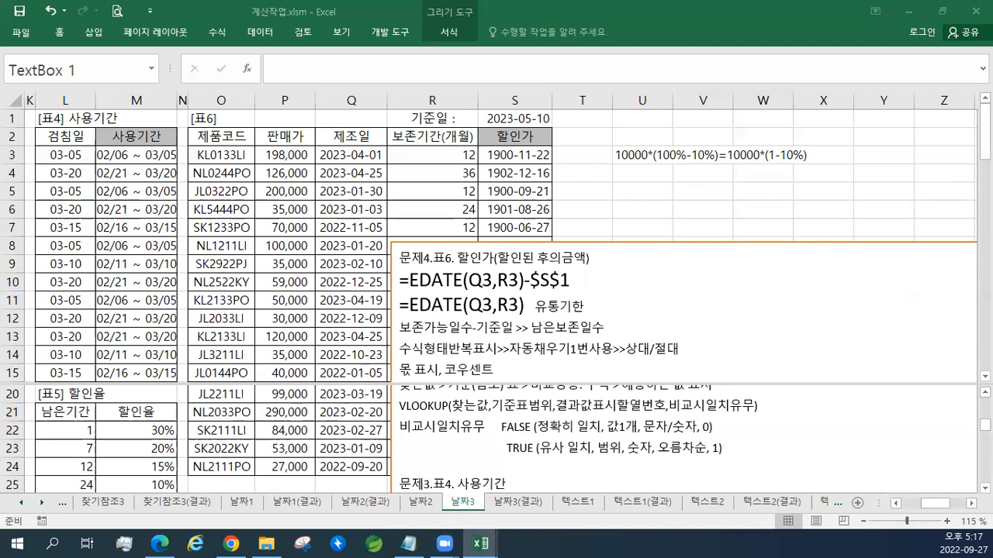
# Step: Annotate the =EDATE(Q3,R3)-$S$1 line in the problem 4 notes with 남은 유통(보존)일수
pyautogui.click(632, 273)
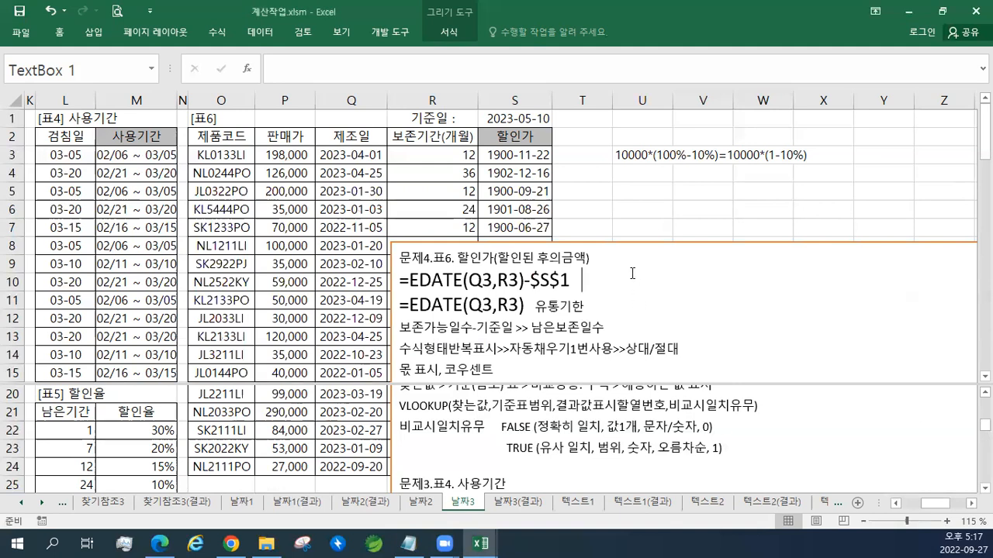
pyautogui.write('남은 유통일수')
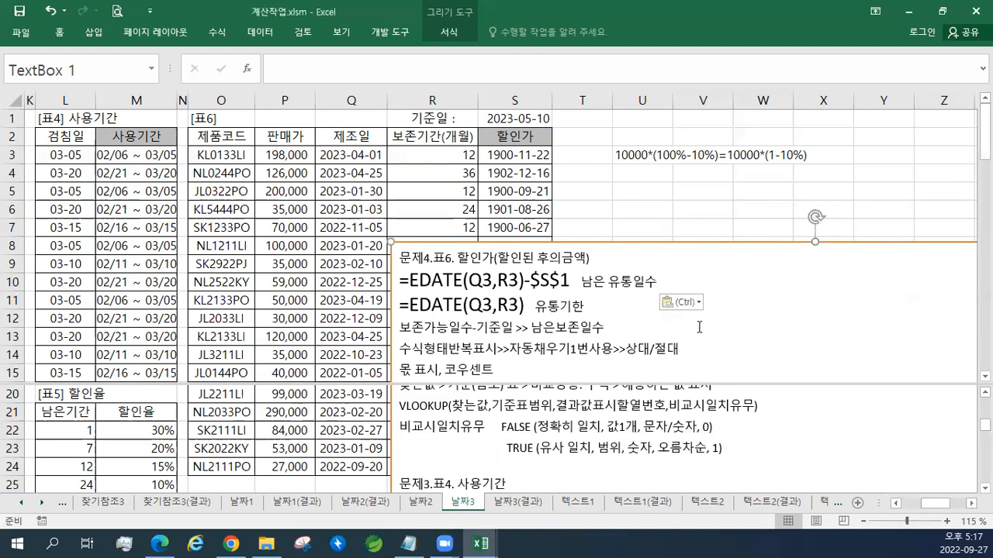
pyautogui.click(636, 281)
pyautogui.write('(보존)')
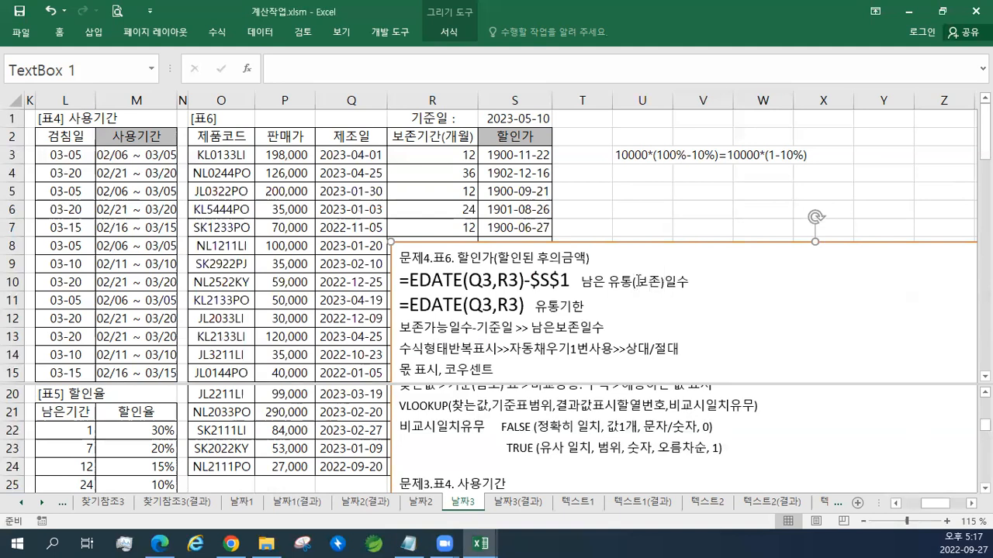
# Step: Change the note beside =EDATE(Q3,R3) to 유통(보존)기한
pyautogui.click(596, 311)
pyautogui.press('Left')
pyautogui.press('Left')
pyautogui.write('(보존)')
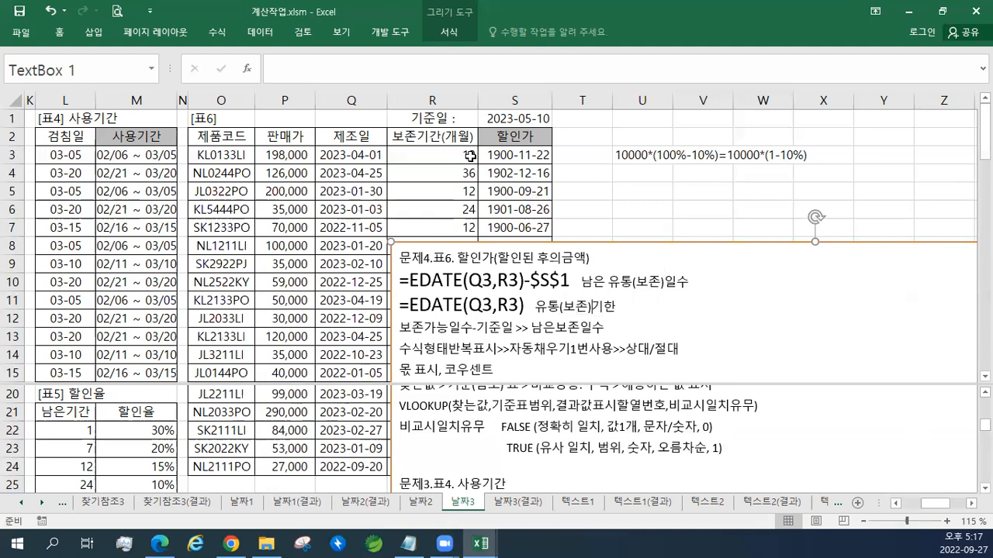
# Step: Extend the formula in S3 to =EDATE(Q3,R3)-$S$1/30 and fill it down the 할인가 column
pyautogui.click(525, 159)
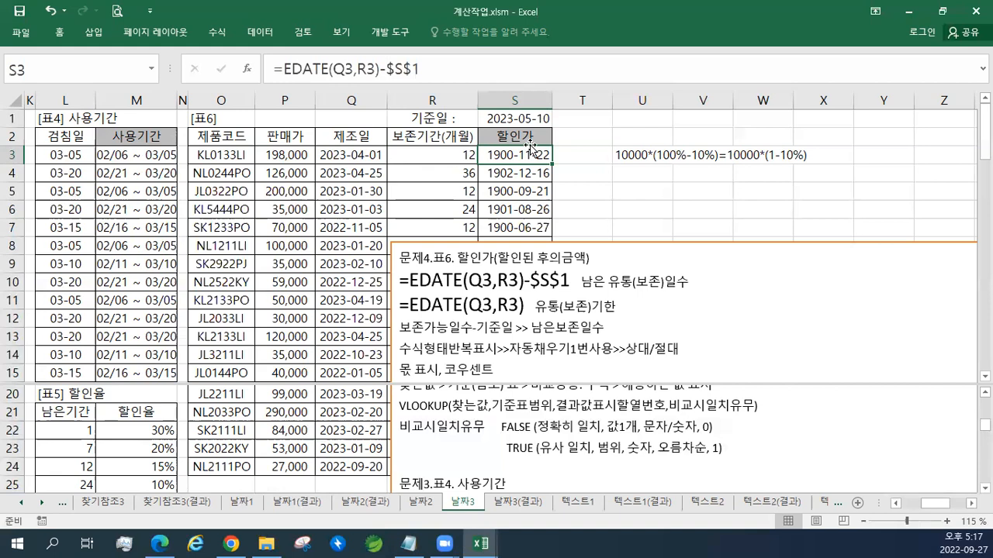
pyautogui.click(431, 73)
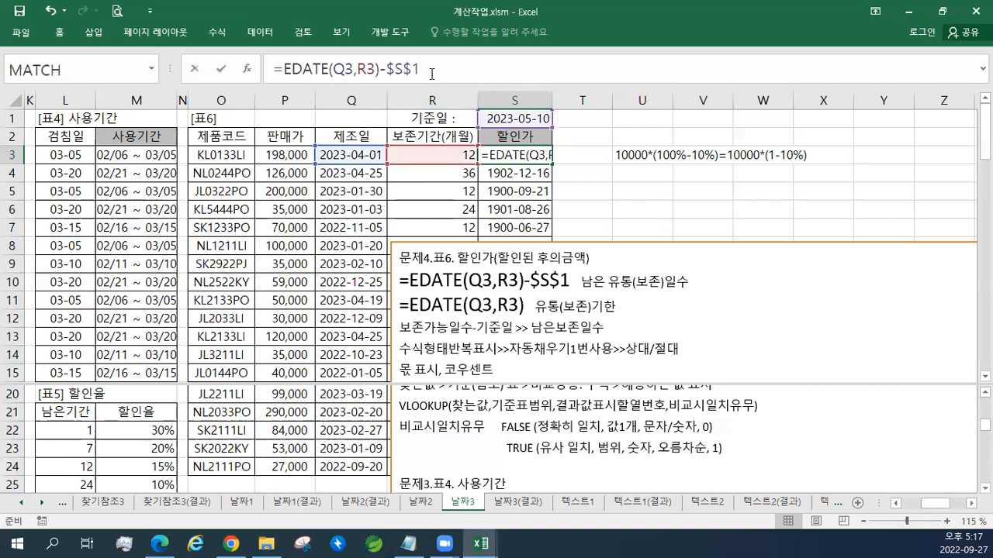
pyautogui.write('/30')
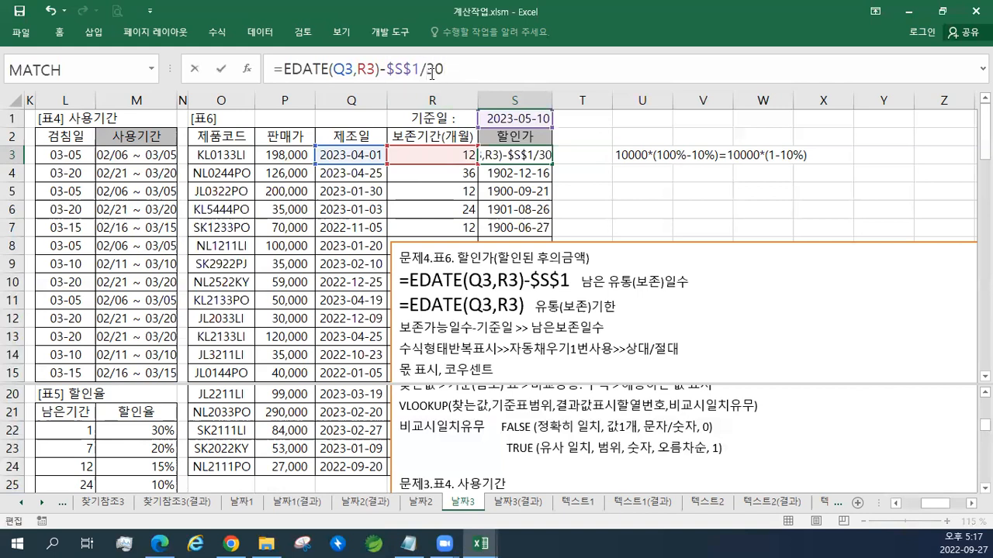
pyautogui.press('Return')
pyautogui.press('Up')
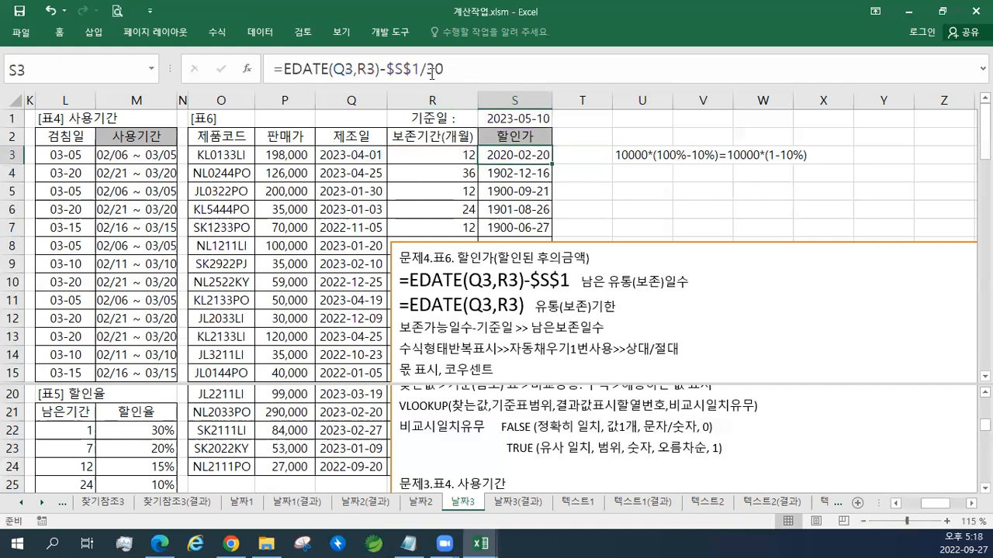
pyautogui.doubleClick(552, 162)
pyautogui.click(531, 151)
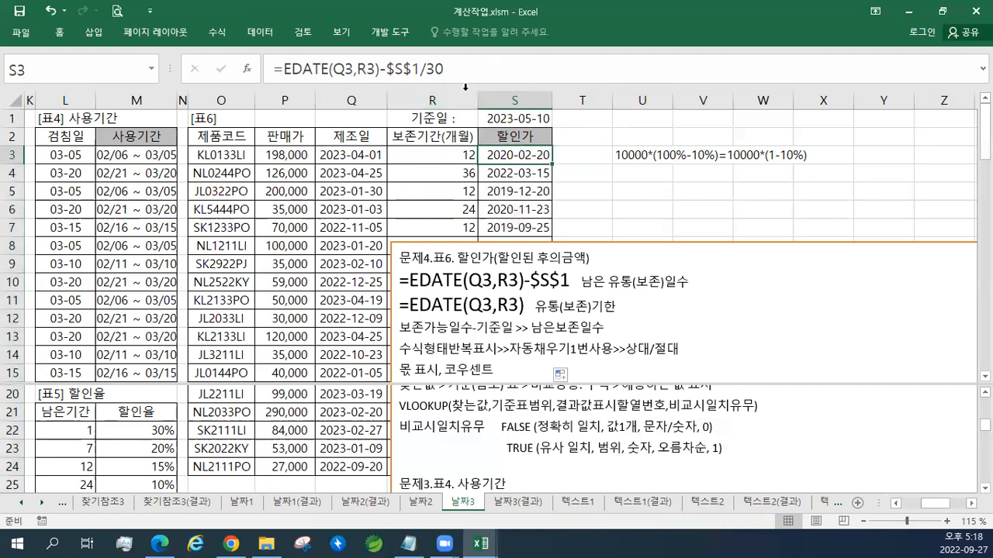
# Step: Copy the S3 formula =EDATE(Q3,R3)-$S$1/30 into the notes on a new line directly under the problem 4 heading
pyautogui.moveTo(454, 70); pyautogui.dragTo(190, 41)
pyautogui.hotkey('ctrl', 'c')
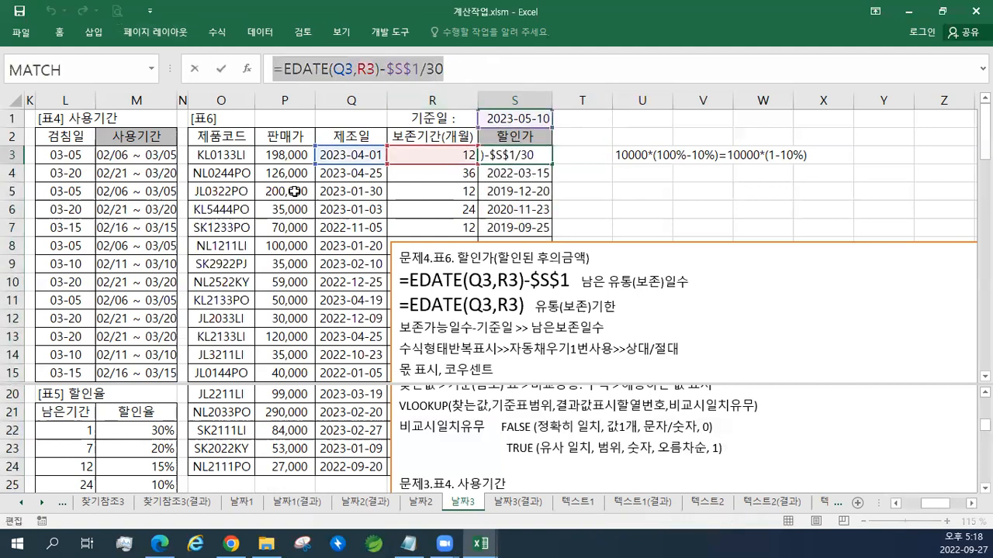
pyautogui.click(399, 278)
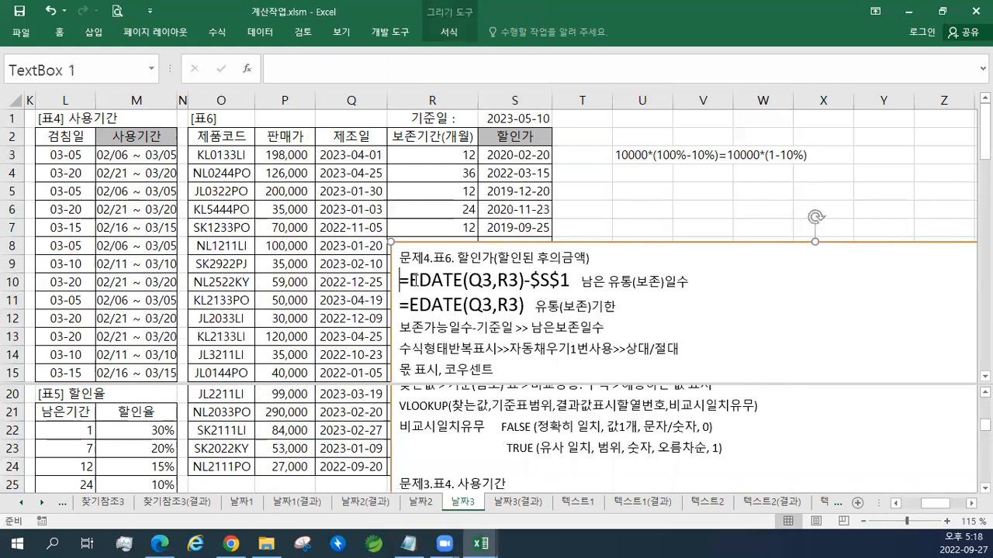
pyautogui.hotkey('ctrl', 'v')
pyautogui.hotkey('ctrl', 'z')
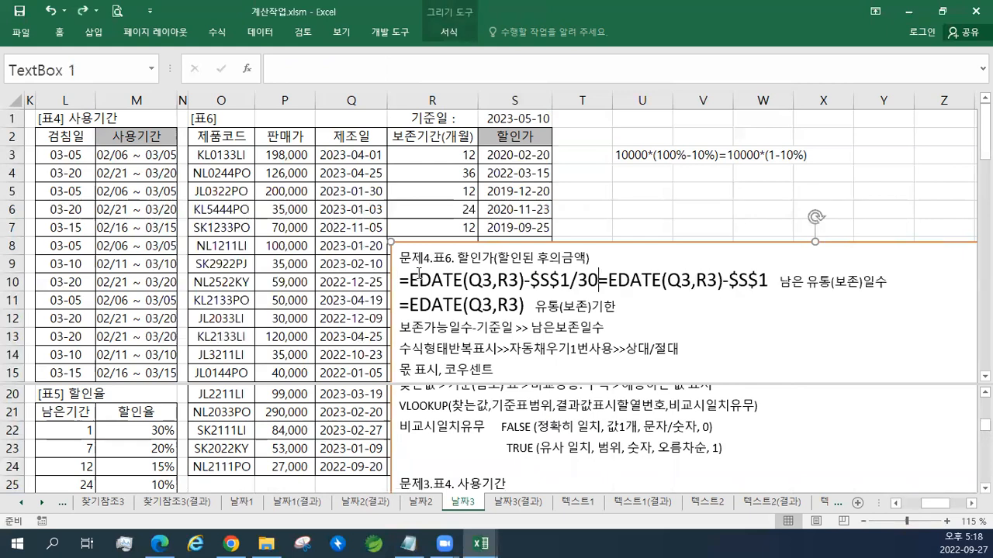
pyautogui.press('Return')
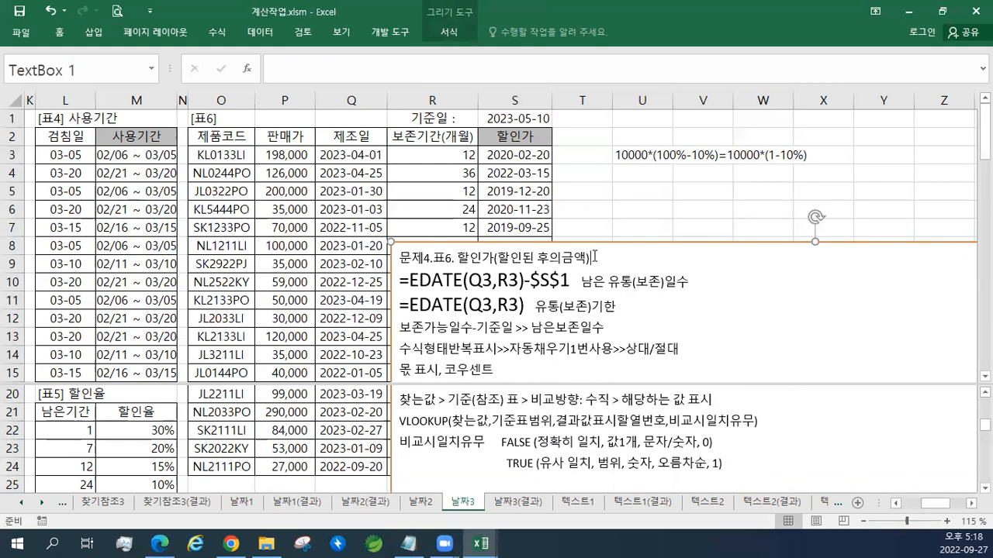
pyautogui.hotkey('ctrl', 'v')
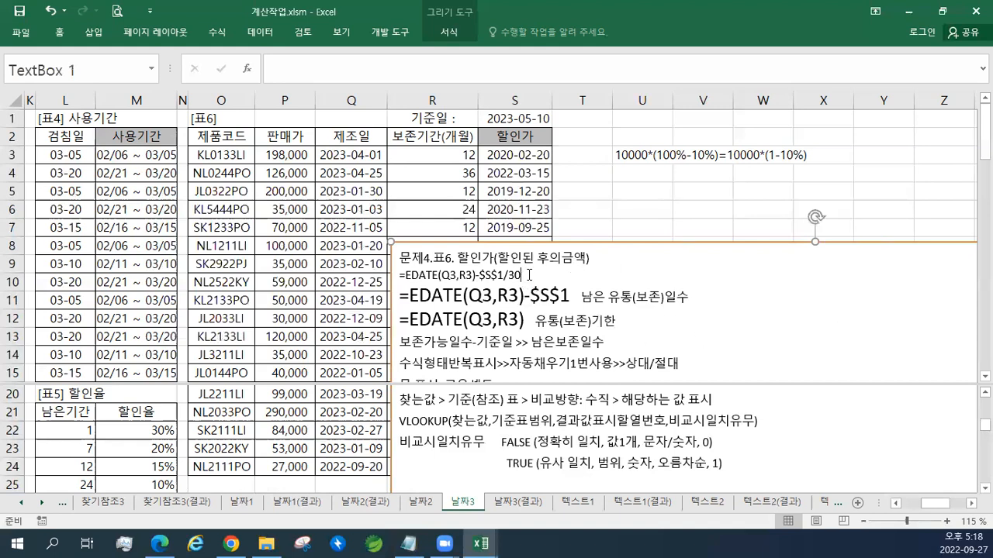
# Step: Enlarge the text of the pasted =EDATE(Q3,R3)-$S$1/30 line to match the formula lines below it
pyautogui.hotkey('shift', 'Left')
pyautogui.hotkey('shift', 'Left')
pyautogui.hotkey('shift', 'Left')
pyautogui.hotkey('shift', 'Left')
pyautogui.hotkey('shift', 'Left')
pyautogui.hotkey('shift', 'Left')
pyautogui.hotkey('shift', 'Left')
pyautogui.hotkey('shift', 'Left')
pyautogui.hotkey('shift', 'Left')
pyautogui.hotkey('shift', 'Left')
pyautogui.hotkey('shift', 'Left')
pyautogui.hotkey('shift', 'Left')
pyautogui.hotkey('shift', 'Left')
pyautogui.hotkey('shift', 'Left')
pyautogui.hotkey('shift', 'Left')
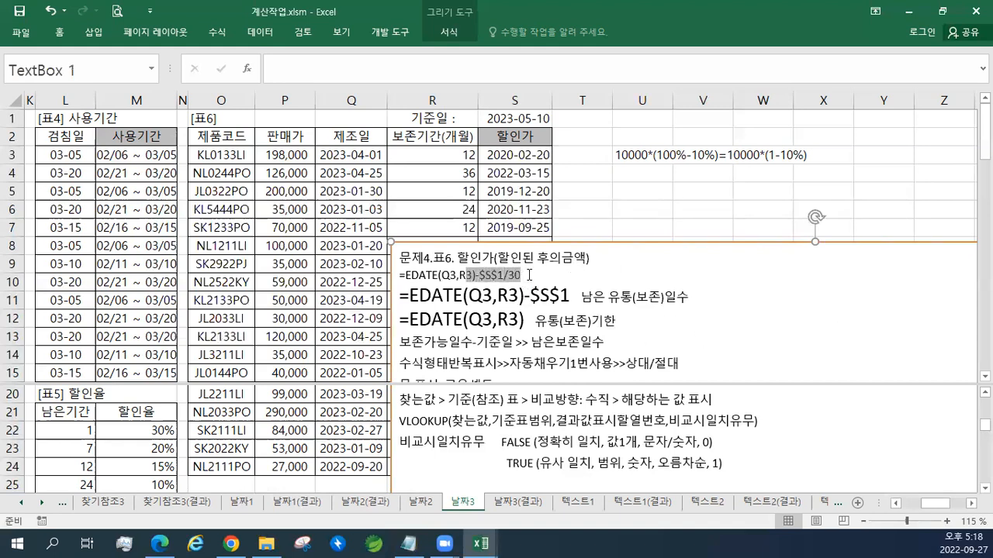
pyautogui.hotkey('shift', 'Left')
pyautogui.hotkey('shift', 'Left')
pyautogui.hotkey('shift', 'Left')
pyautogui.hotkey('shift', 'Left')
pyautogui.hotkey('shift', 'Left')
pyautogui.hotkey('shift', 'Left')
pyautogui.hotkey('shift', 'Left')
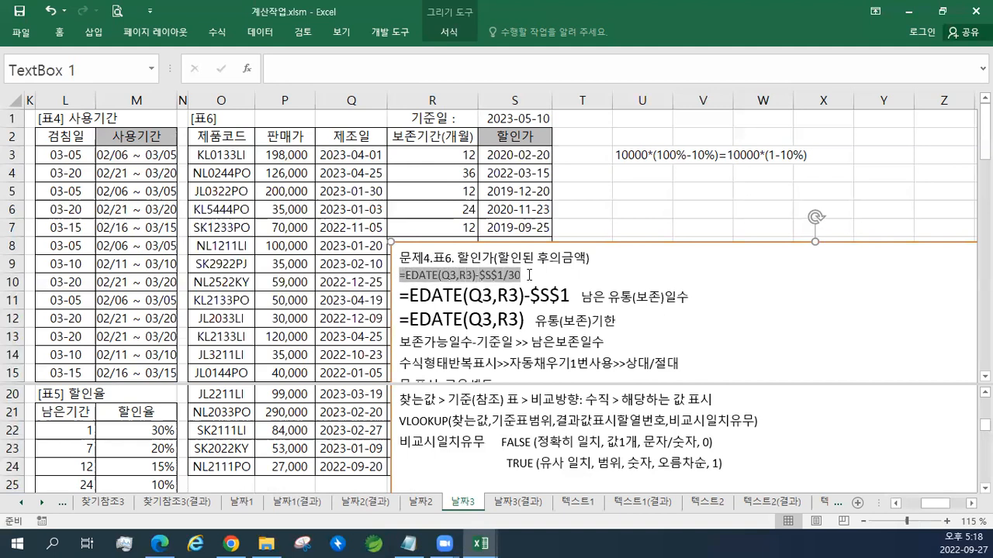
pyautogui.rightClick(453, 274)
pyautogui.click(544, 233)
pyautogui.click(544, 232)
pyautogui.click(545, 231)
pyautogui.click(545, 232)
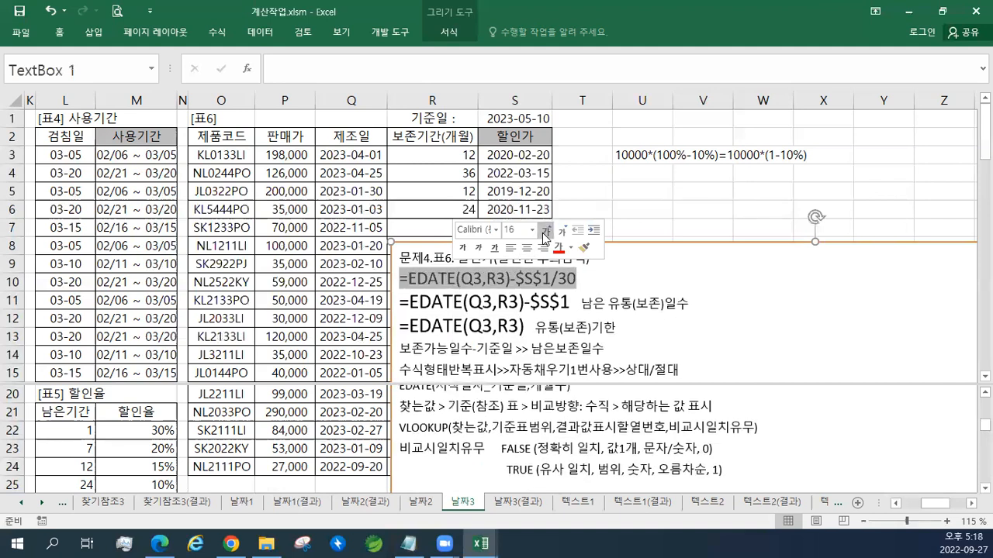
pyautogui.click(545, 232)
# Step: Copy the 남은 유통(보존)일수 note beside the =EDATE(Q3,R3)-$S$1/30 line and change it to 남은 유통(보존)개월수
pyautogui.click(583, 308)
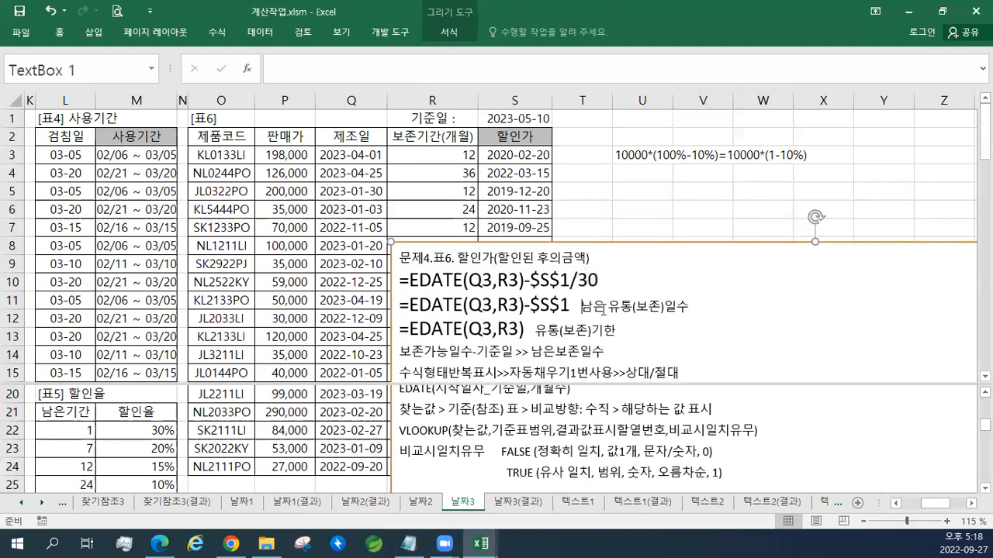
pyautogui.hotkey('shift', 'Right')
pyautogui.hotkey('shift', 'Right')
pyautogui.hotkey('shift', 'Right')
pyautogui.hotkey('shift', 'Right')
pyautogui.hotkey('shift', 'Right')
pyautogui.hotkey('shift', 'Right')
pyautogui.hotkey('shift', 'Right')
pyautogui.hotkey('shift', 'Right')
pyautogui.hotkey('shift', 'Right')
pyautogui.hotkey('shift', 'Right')
pyautogui.hotkey('shift', 'Right')
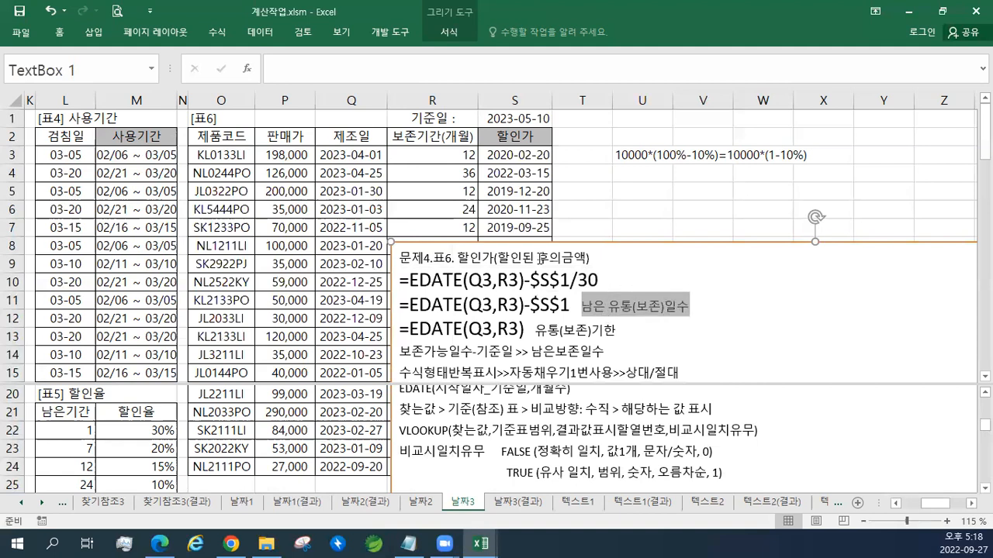
pyautogui.click(641, 282)
pyautogui.hotkey('ctrl', 'v')
pyautogui.click(697, 279)
pyautogui.press('Delete')
pyautogui.write('개월')
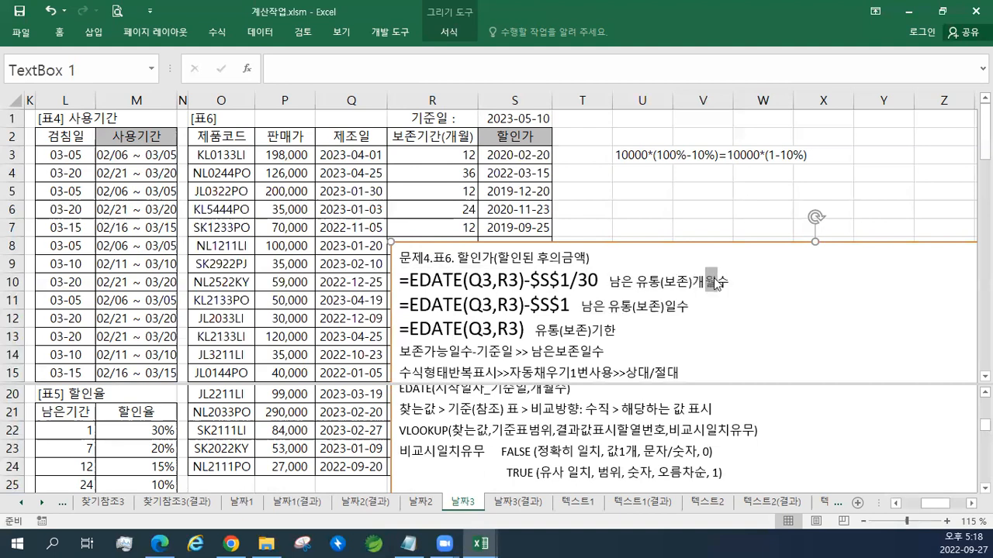
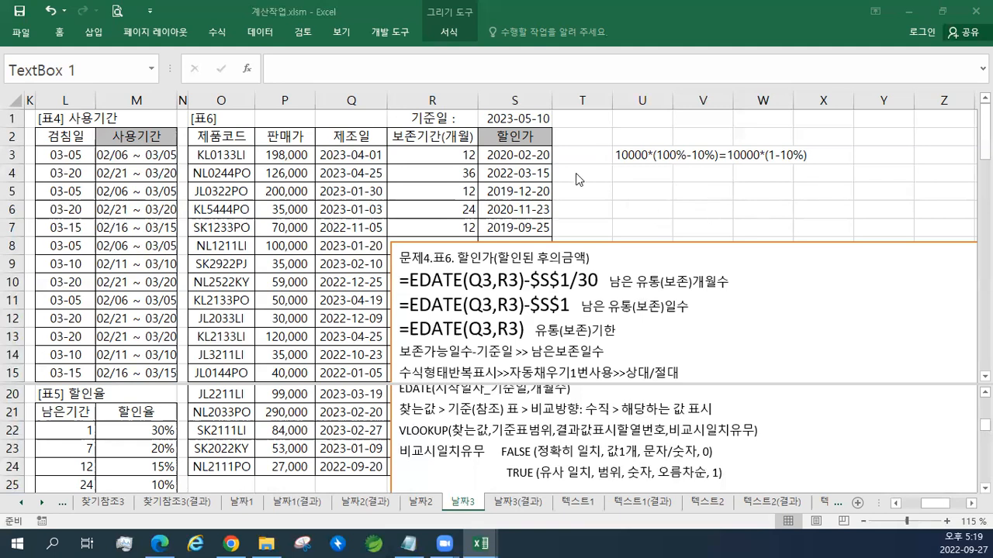
# Step: Change the formula in S3 to =QUOTIENT(EDATE(Q3,R3)-$S$1,30)
pyautogui.click(526, 156)
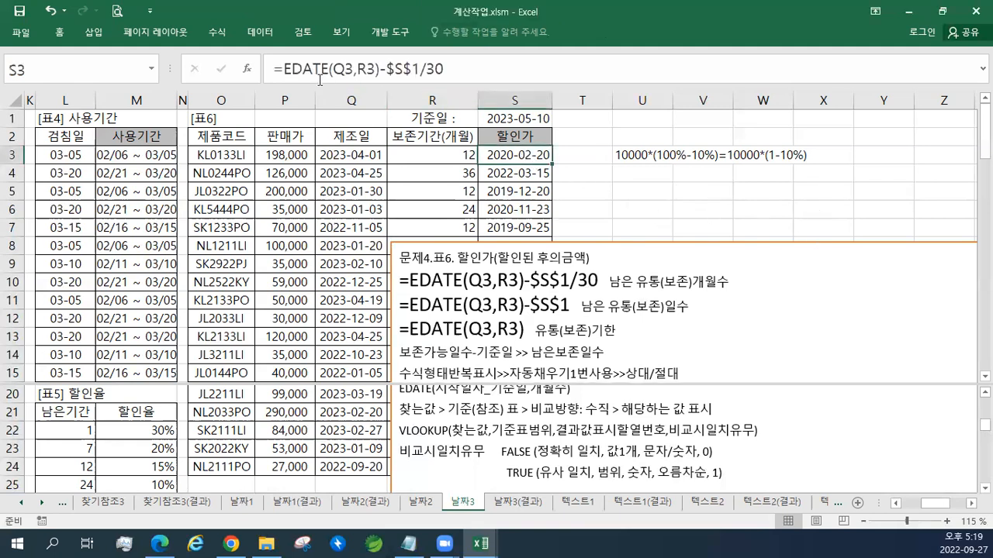
pyautogui.click(286, 70)
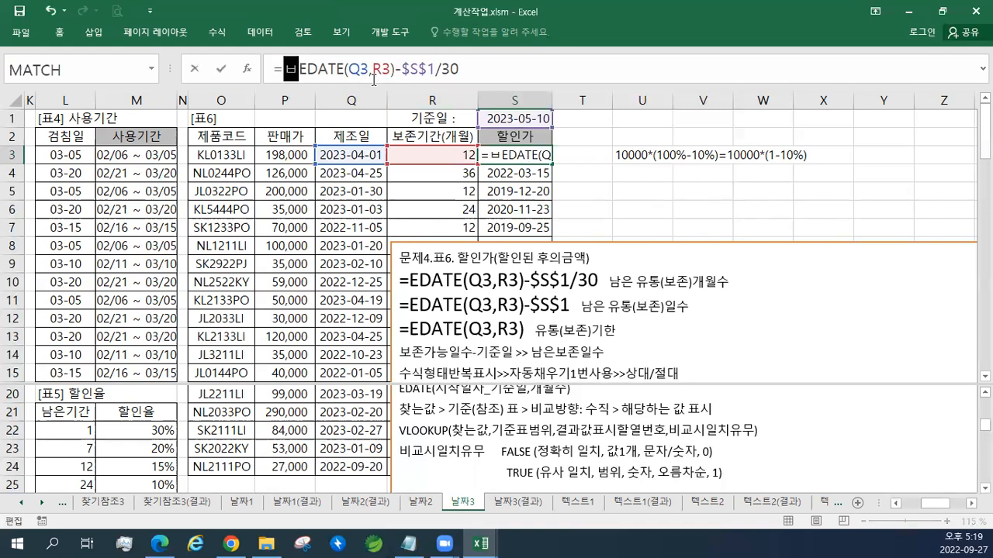
pyautogui.write('QU')
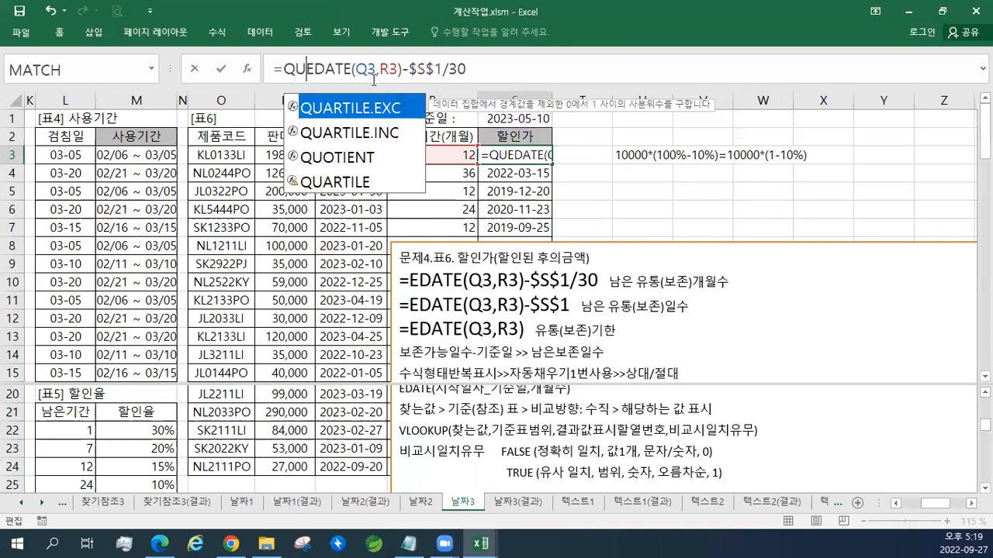
pyautogui.write('OTIENT')
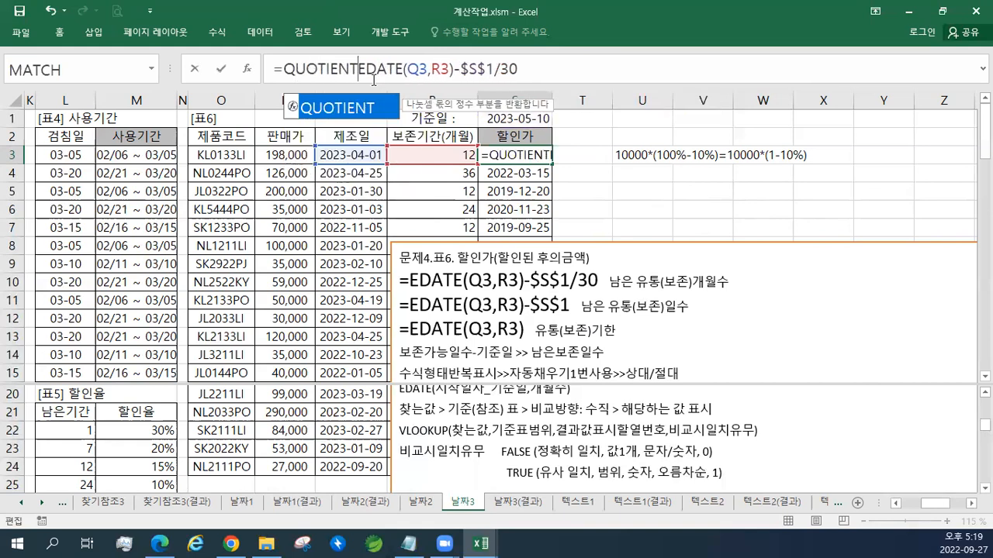
pyautogui.write('(')
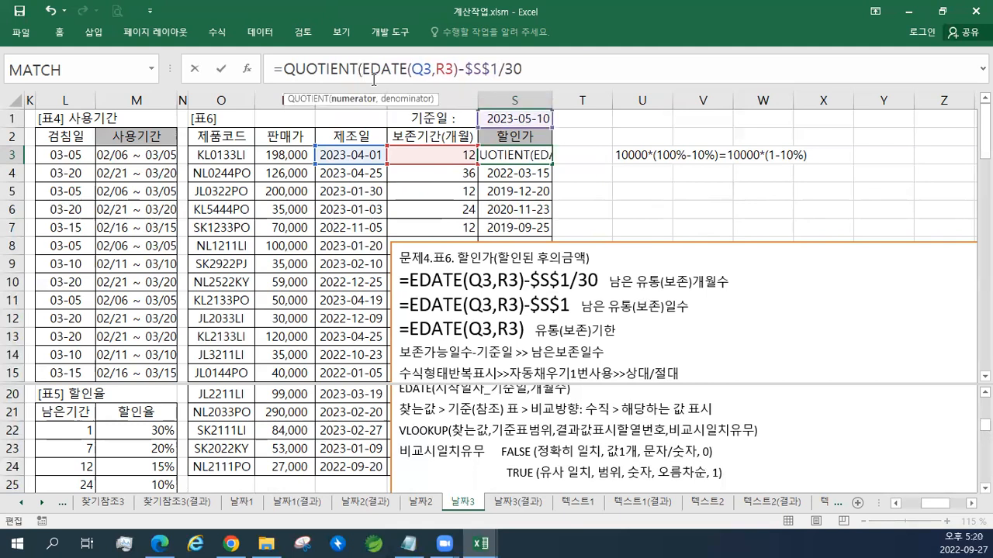
pyautogui.click(501, 69)
pyautogui.press('Delete')
pyautogui.write(',')
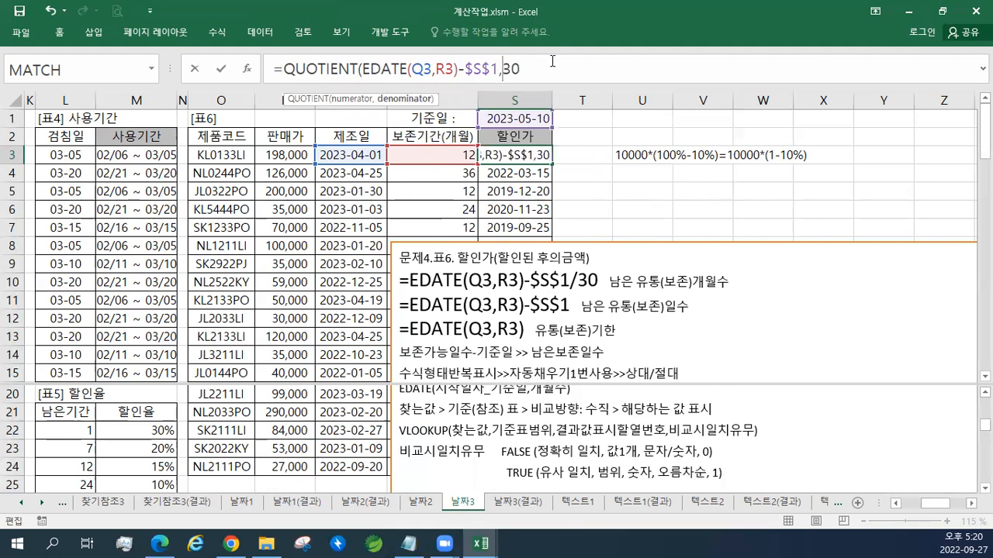
pyautogui.click(574, 70)
pyautogui.write(')')
pyautogui.press('Return')
pyautogui.press('Up')
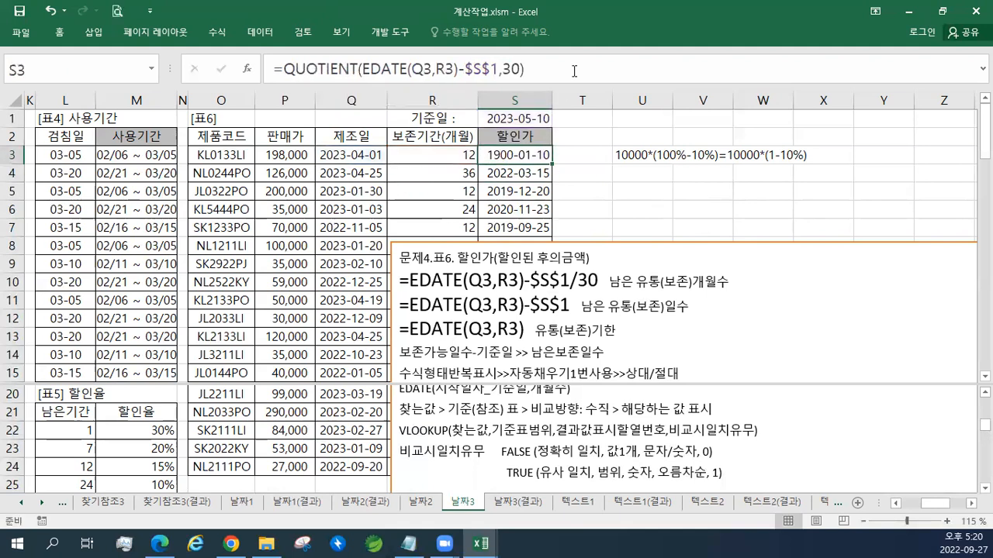
# Step: Apply the 일반 number format to cells S3 and S4
pyautogui.click(56, 31)
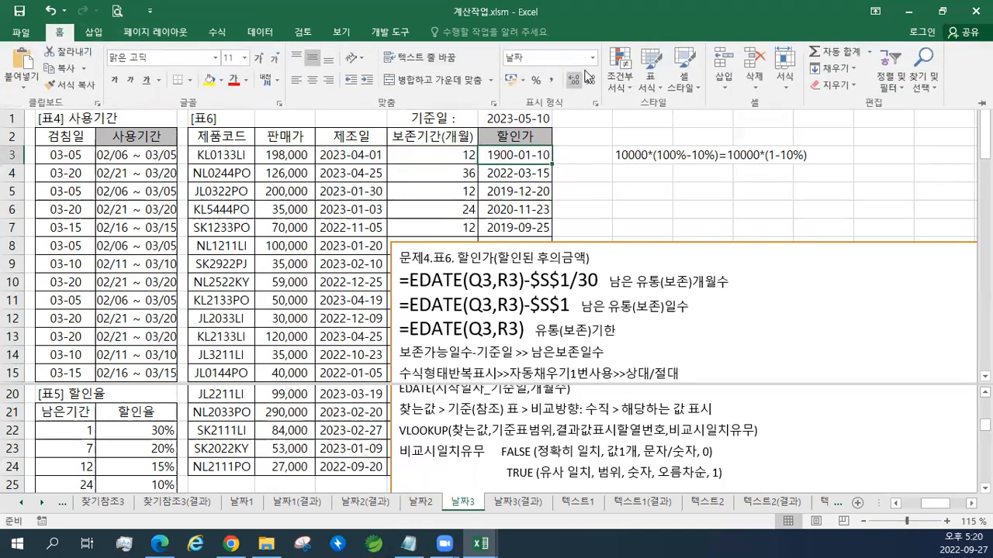
pyautogui.click(592, 58)
pyautogui.click(578, 91)
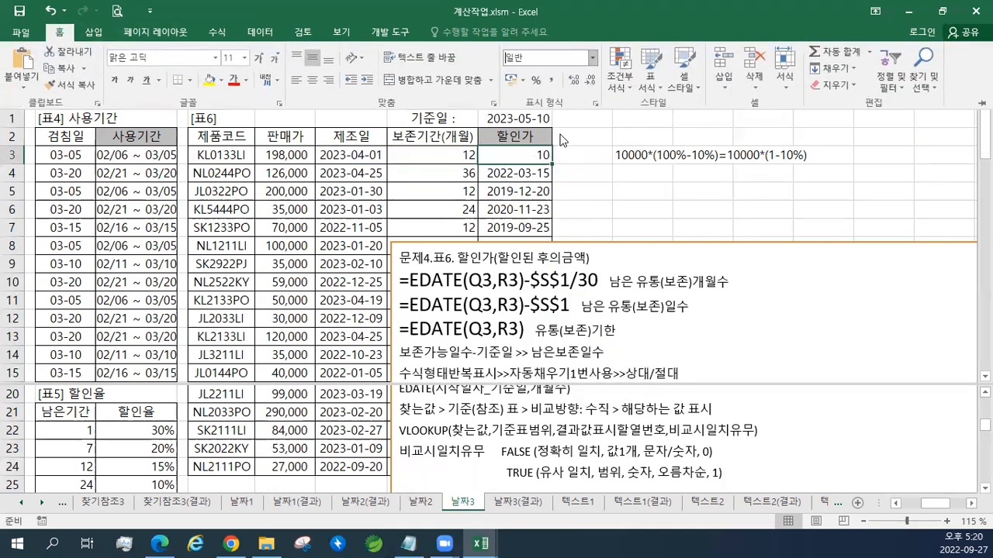
pyautogui.click(516, 173)
pyautogui.click(516, 173)
pyautogui.click(58, 34)
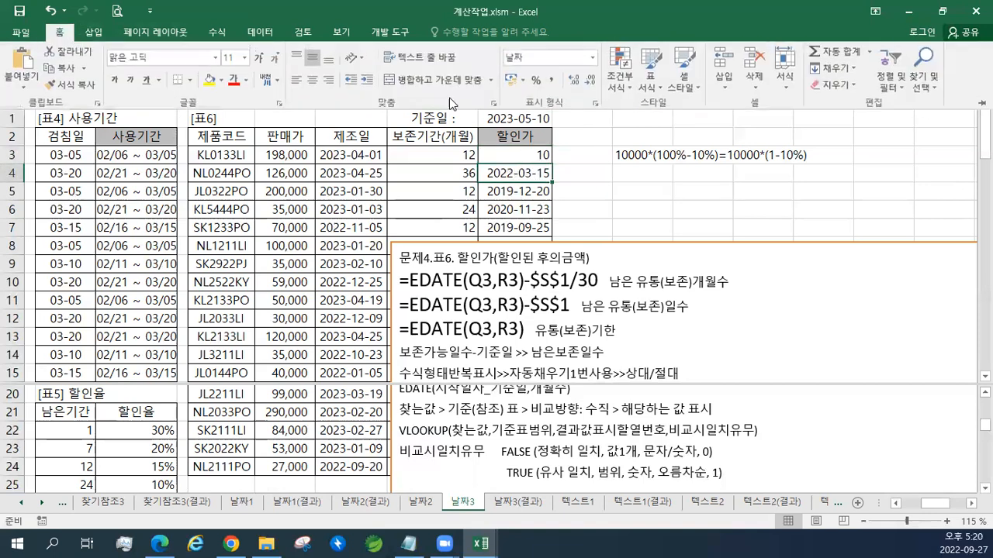
pyautogui.click(592, 58)
pyautogui.click(579, 92)
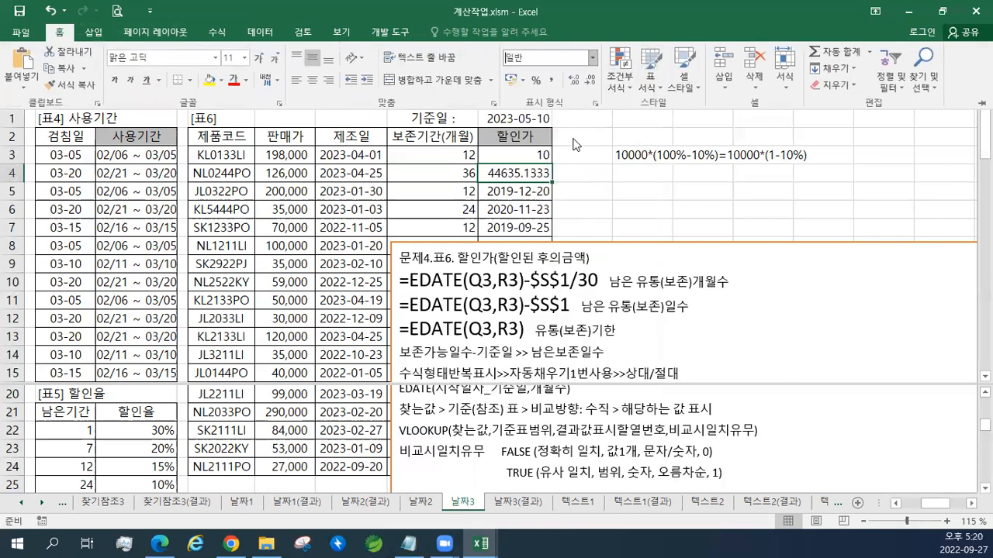
# Step: Fill the QUOTIENT formula in S3 down the 할인가 column of 표6
pyautogui.click(527, 153)
pyautogui.click(543, 159)
pyautogui.doubleClick(546, 161)
pyautogui.click(519, 154)
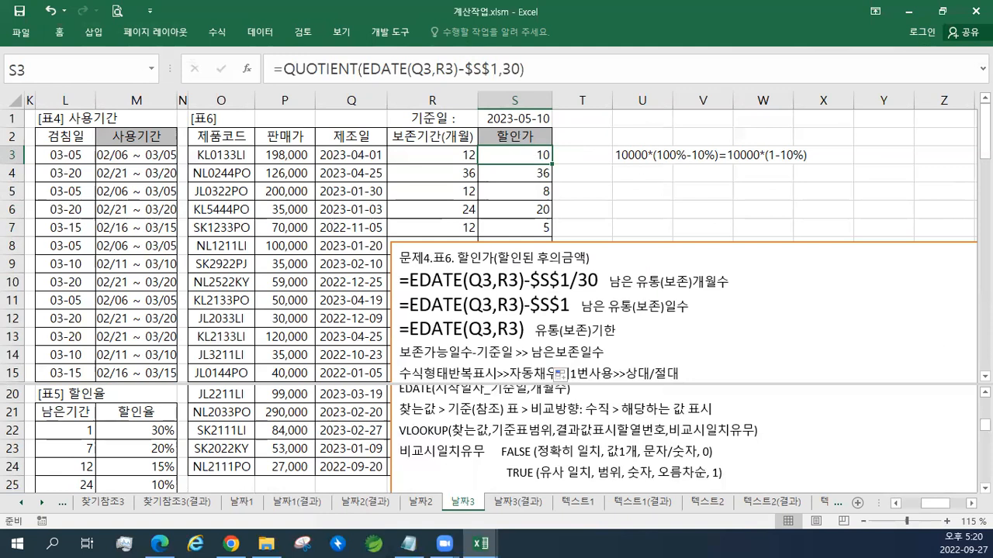
# Step: Add the line =QUOTIENT(EDATE(Q3,R3)-$S$1,30), copied from S3, under the 문제4 heading in the notes text box
pyautogui.click(560, 373)
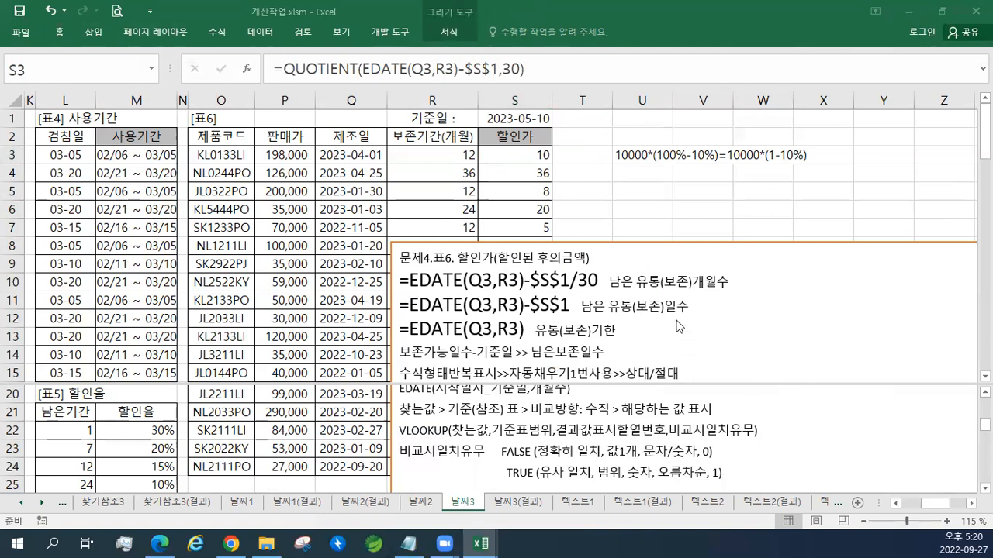
pyautogui.click(595, 256)
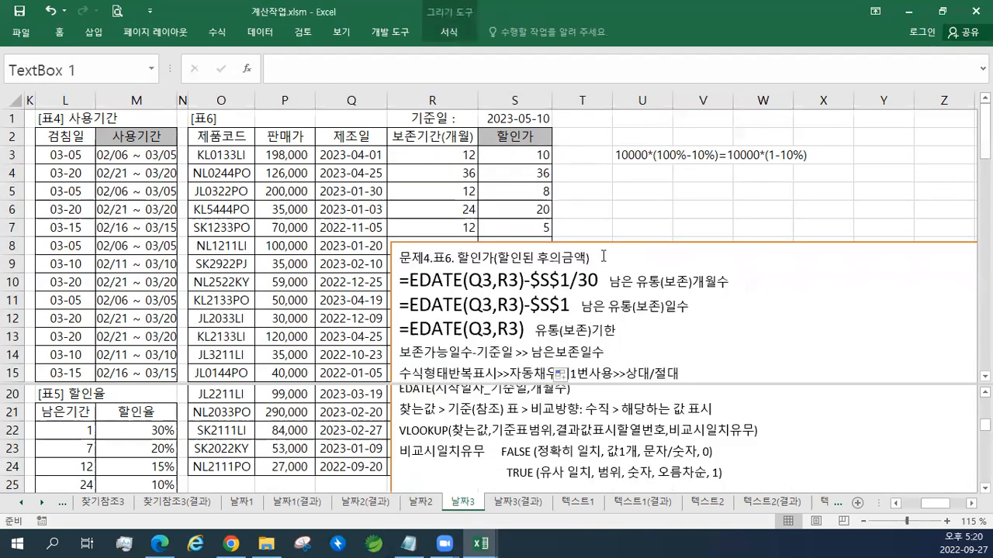
pyautogui.press('Return')
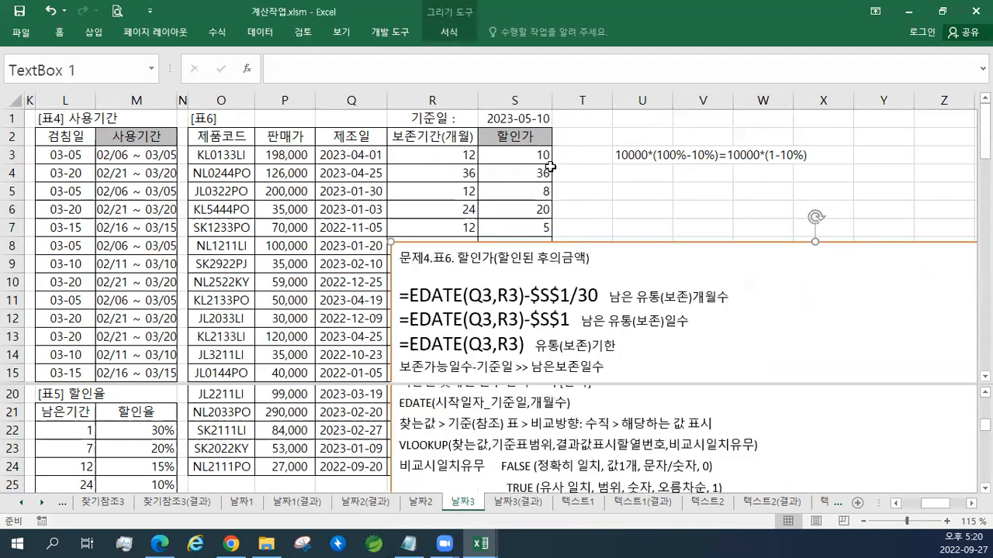
pyautogui.click(528, 152)
pyautogui.doubleClick(528, 152)
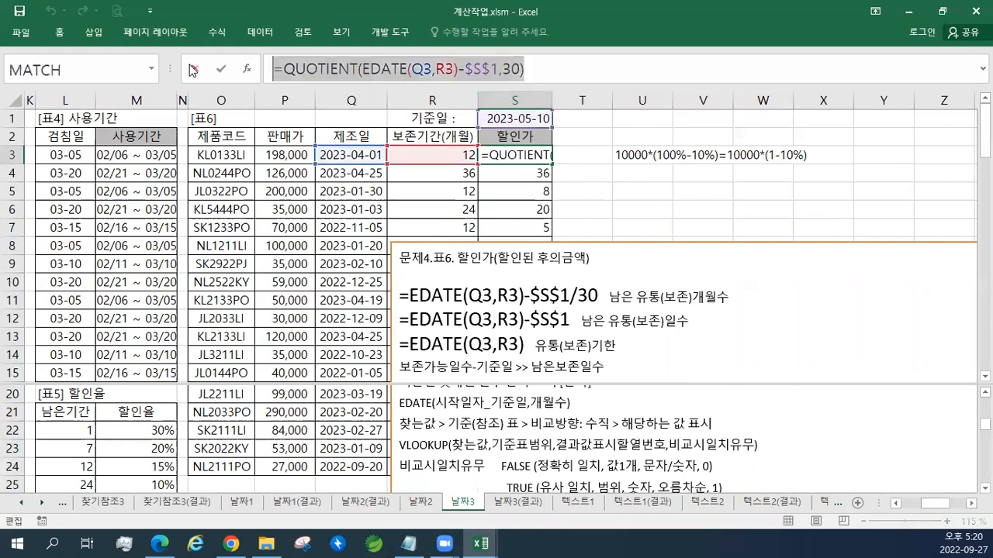
pyautogui.click(198, 78)
pyautogui.click(420, 276)
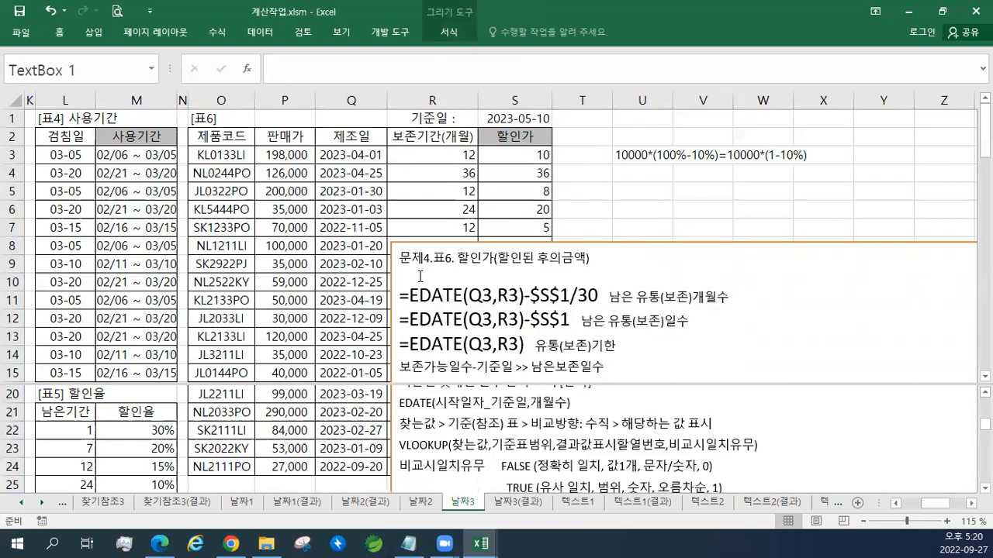
pyautogui.write('=QUOTIENT(EDATE(Q3,R3)-$S$1,30)')
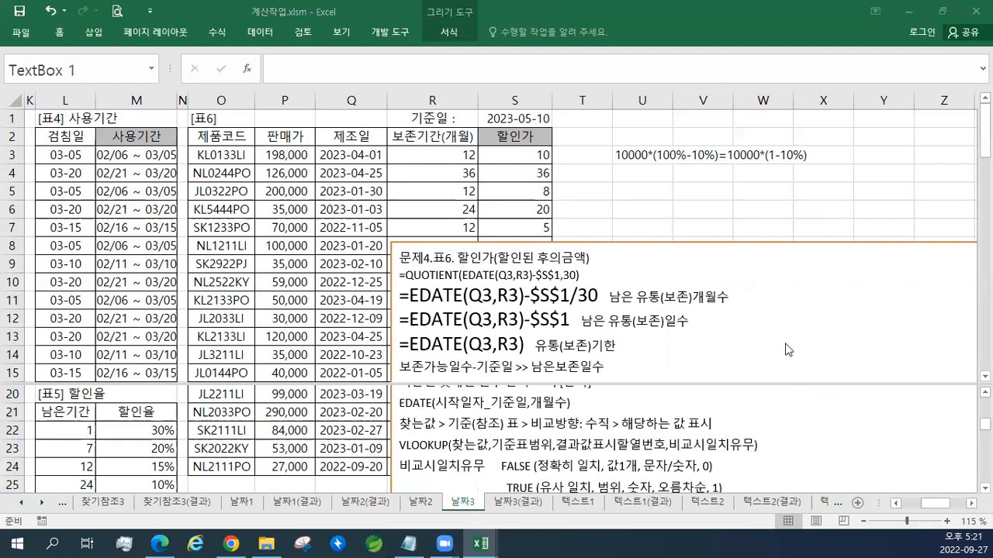
# Step: Write the note 남은 유통개월수 beside the QUOTIENT line and remove the extra blank line below it
pyautogui.click(620, 279)
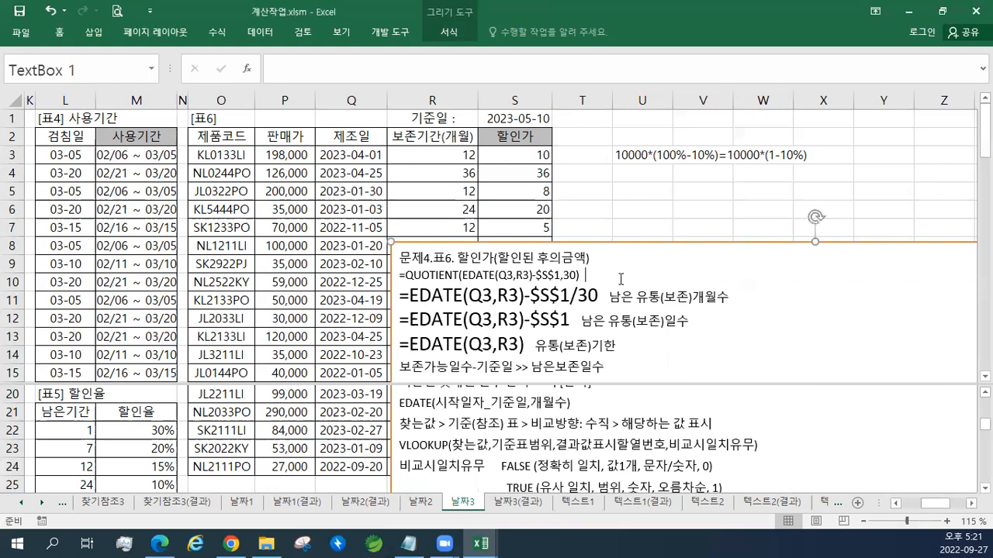
pyautogui.write('남은 유통개월수')
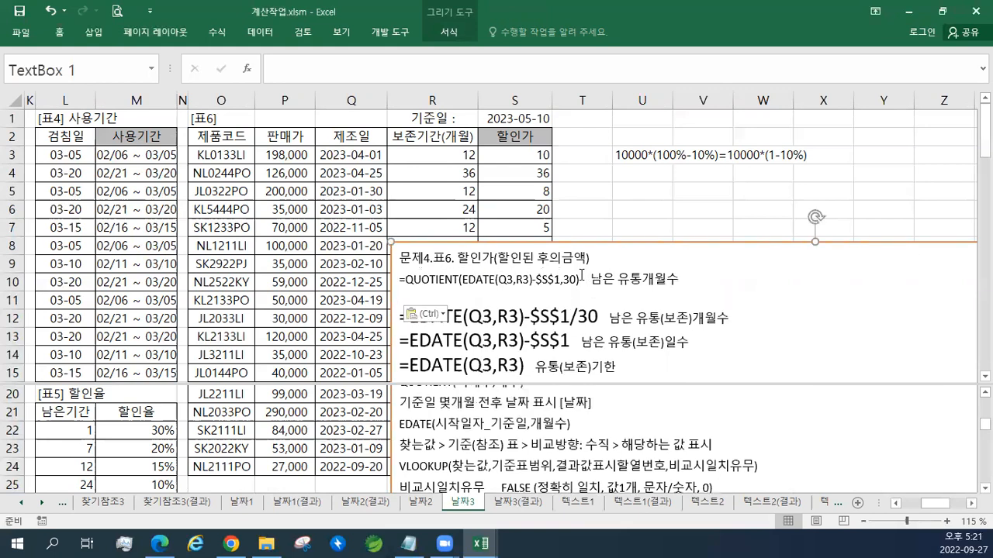
pyautogui.press('Delete')
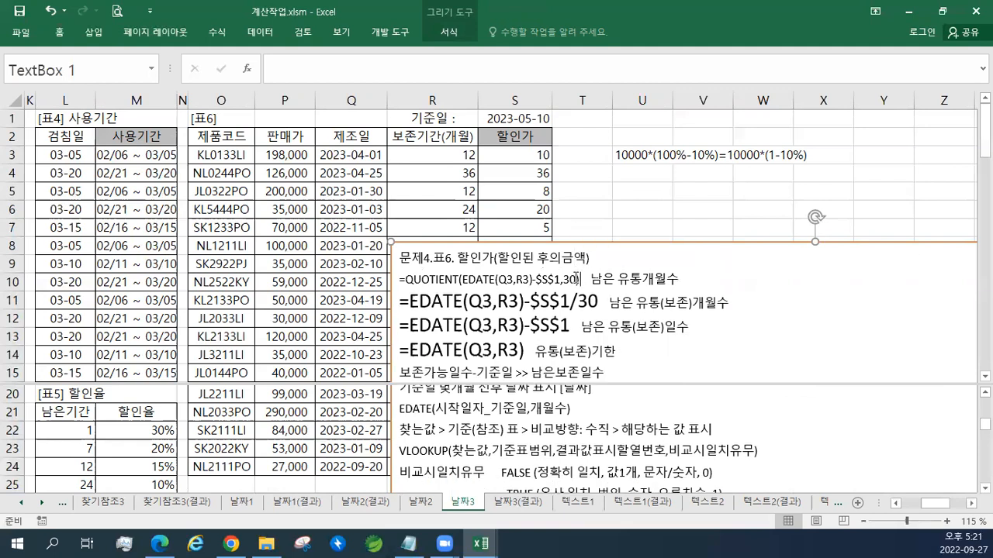
# Step: Enlarge the =QUOTIENT(EDATE(Q3,R3)-$S$1,30) text in the notes to font size 18
pyautogui.hotkey('shift', 'Left')
pyautogui.hotkey('shift', 'Left')
pyautogui.hotkey('shift', 'Left')
pyautogui.hotkey('shift', 'Left')
pyautogui.hotkey('shift', 'Left')
pyautogui.hotkey('shift', 'Left')
pyautogui.hotkey('shift', 'Left')
pyautogui.hotkey('shift', 'Left')
pyautogui.hotkey('shift', 'Left')
pyautogui.hotkey('shift', 'Left')
pyautogui.hotkey('shift', 'Left')
pyautogui.hotkey('shift', 'Left')
pyautogui.hotkey('shift', 'Left')
pyautogui.hotkey('shift', 'Left')
pyautogui.hotkey('shift', 'Left')
pyautogui.hotkey('shift', 'Left')
pyautogui.hotkey('shift', 'Left')
pyautogui.hotkey('shift', 'Left')
pyautogui.hotkey('shift', 'Left')
pyautogui.hotkey('shift', 'Left')
pyautogui.hotkey('shift', 'Left')
pyautogui.rightClick(576, 284)
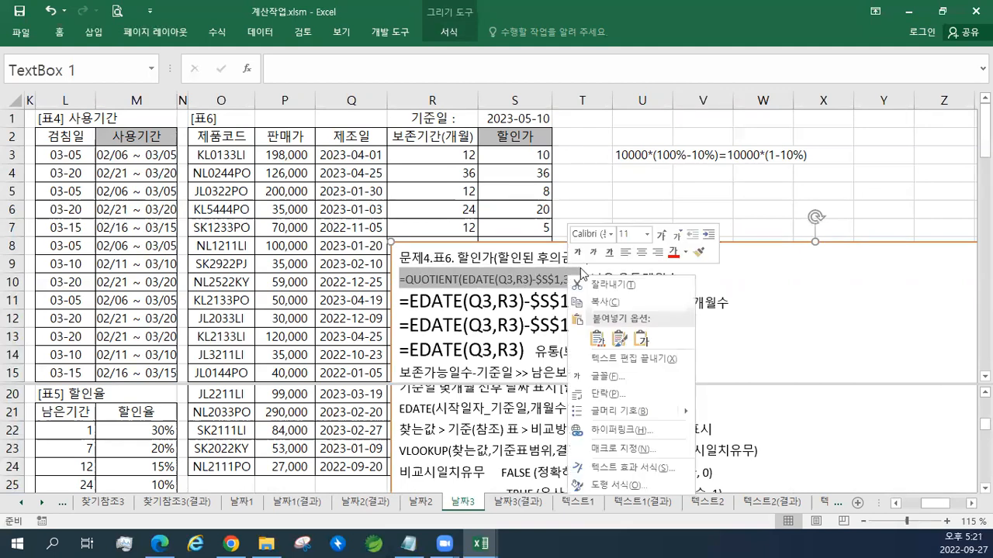
pyautogui.click(661, 235)
pyautogui.click(661, 235)
pyautogui.click(660, 235)
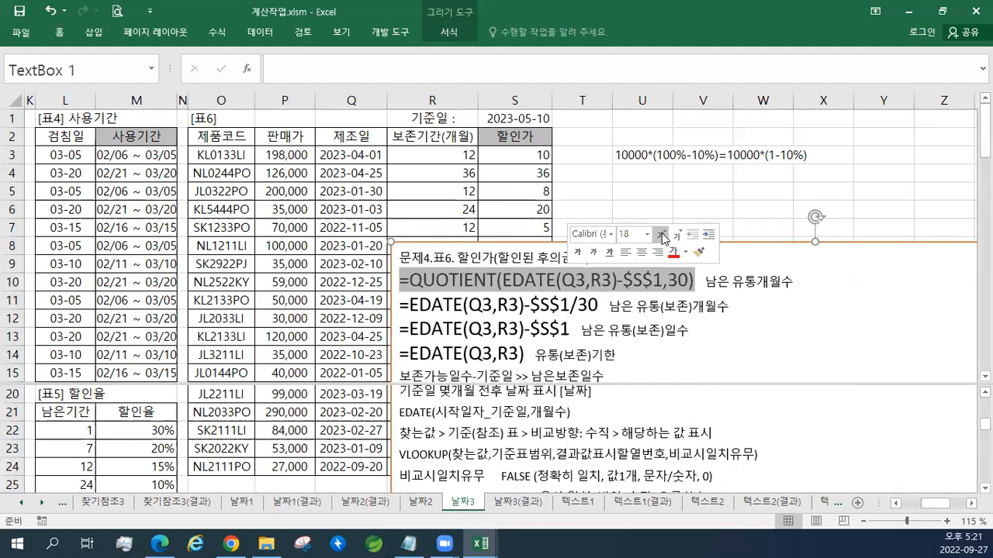
pyautogui.click(490, 285)
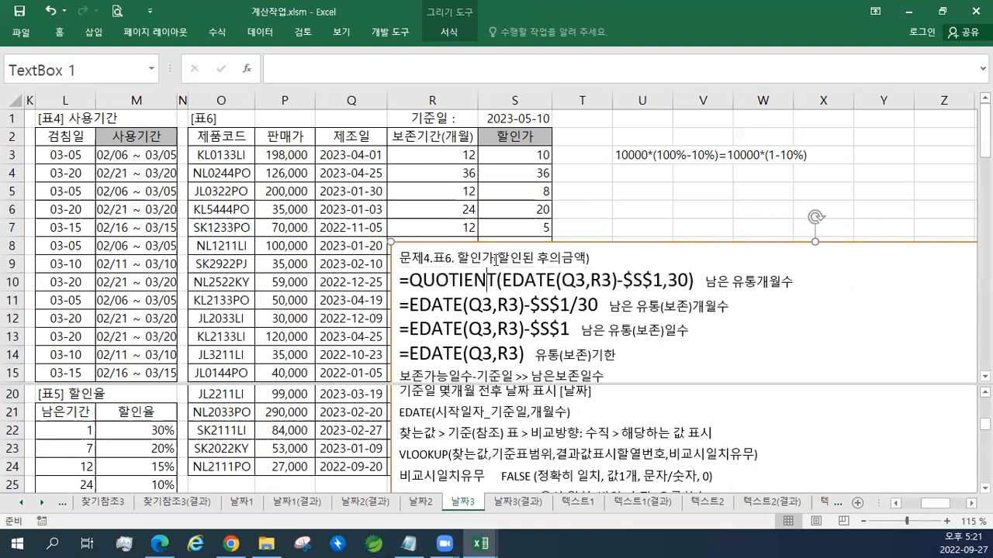
# Step: Wrap the S3 formula in VLOOKUP, using the QUOTIENT result as lookup value and $L$22:$M$25 as the table
pyautogui.click(514, 155)
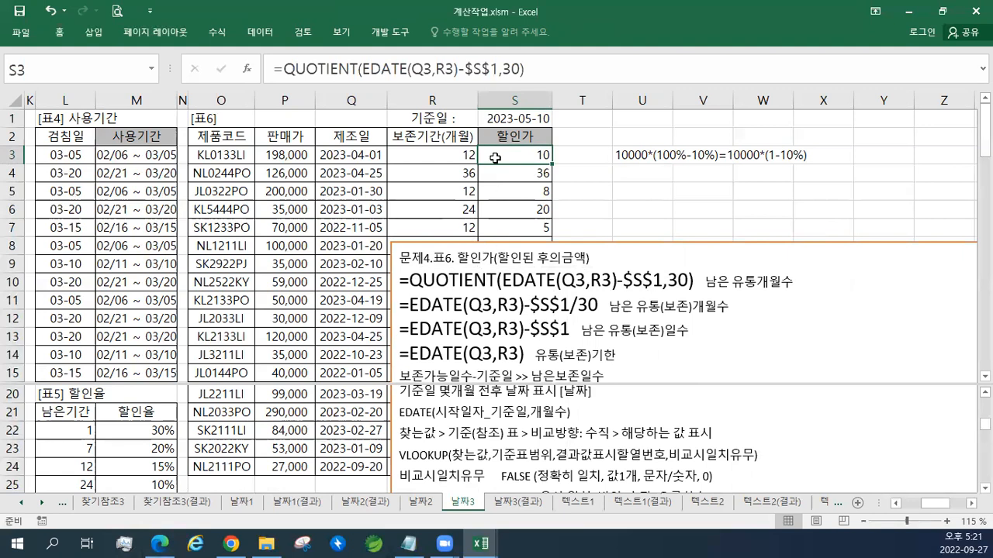
pyautogui.click(282, 70)
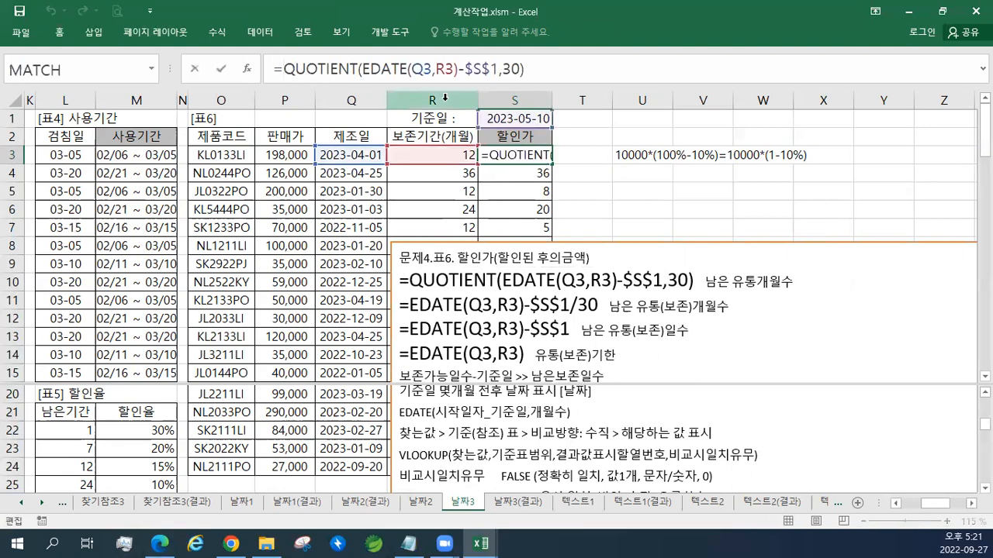
pyautogui.write('VLOOKUP(')
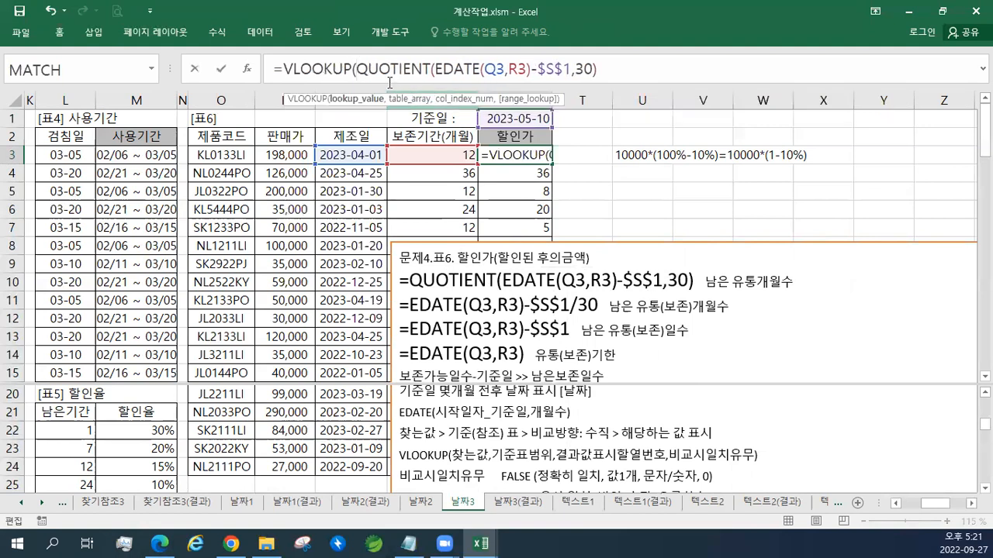
pyautogui.click(607, 76)
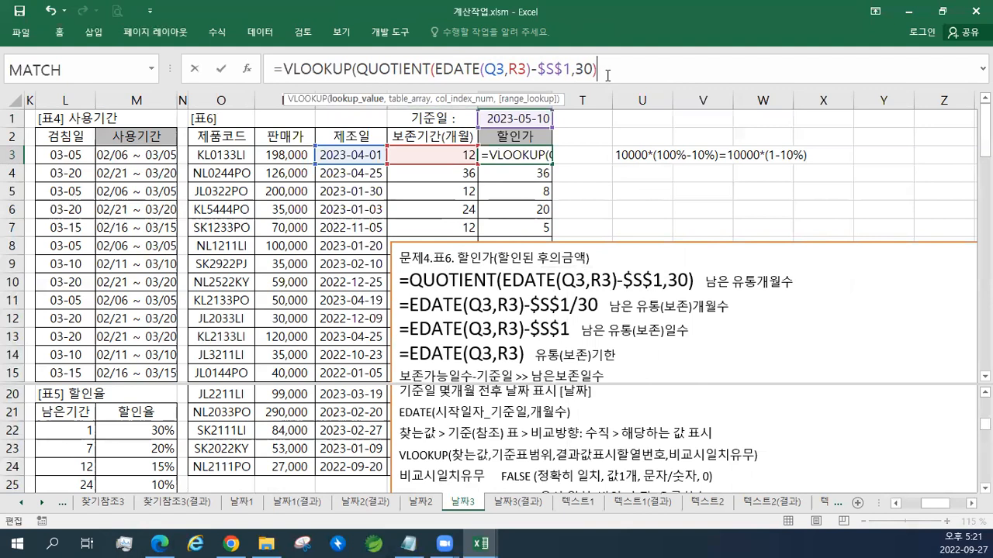
pyautogui.write(',')
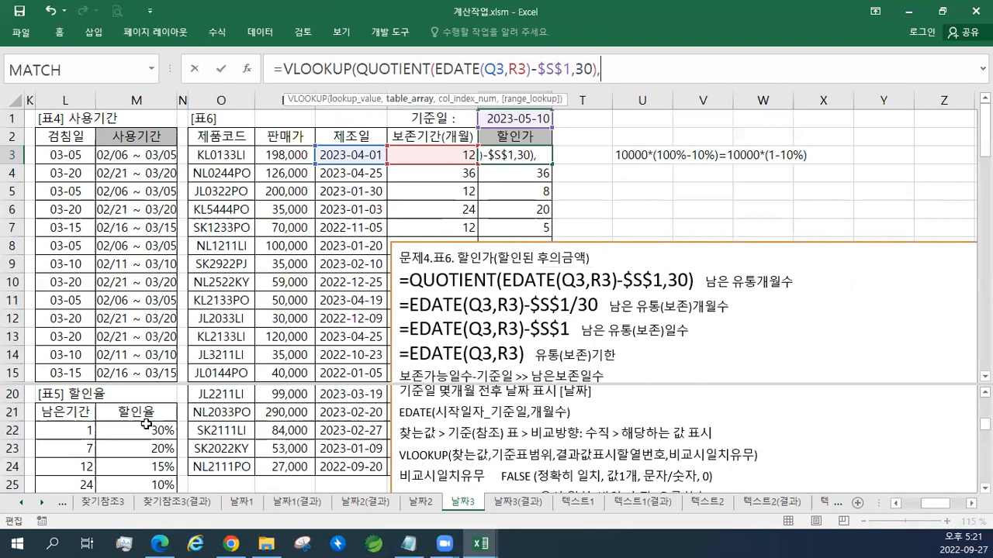
pyautogui.moveTo(78, 434); pyautogui.dragTo(127, 484)
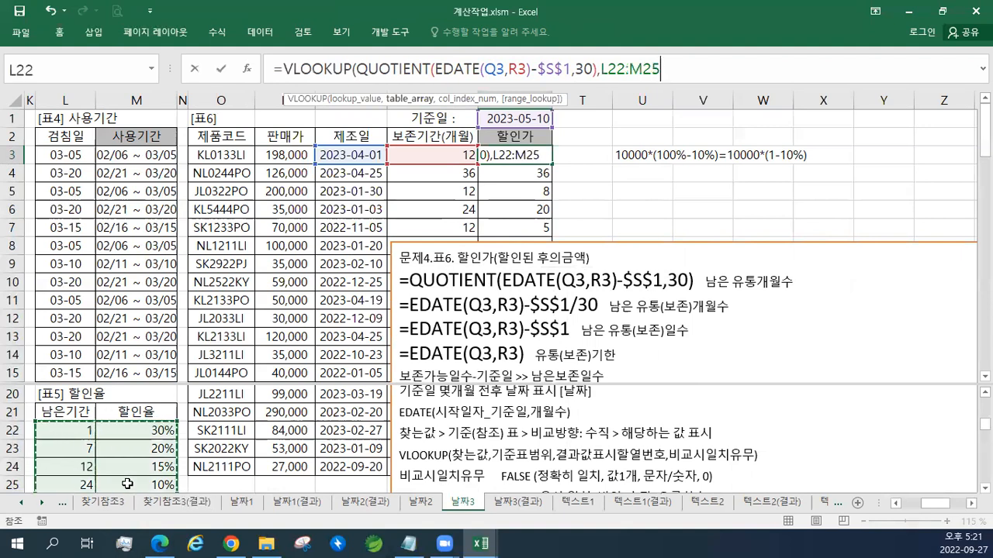
pyautogui.press('F4')
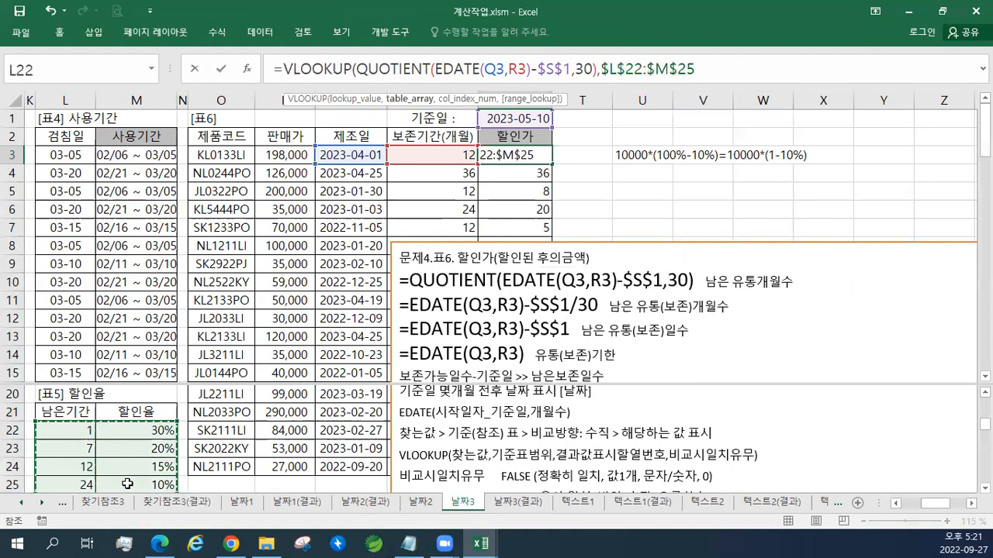
# Step: Complete the VLOOKUP in S3 with column number 2 and match type TRUE
pyautogui.write(',2')
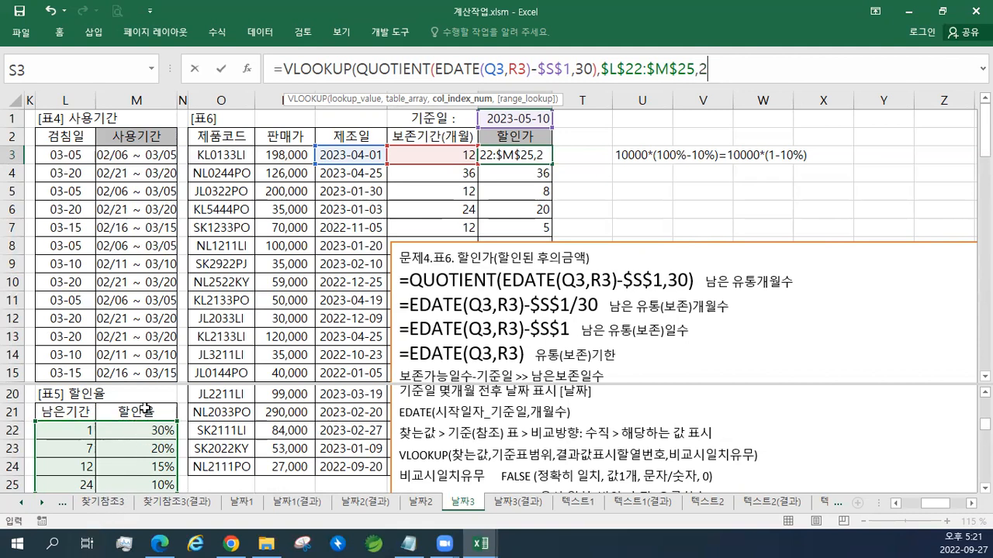
pyautogui.write(',')
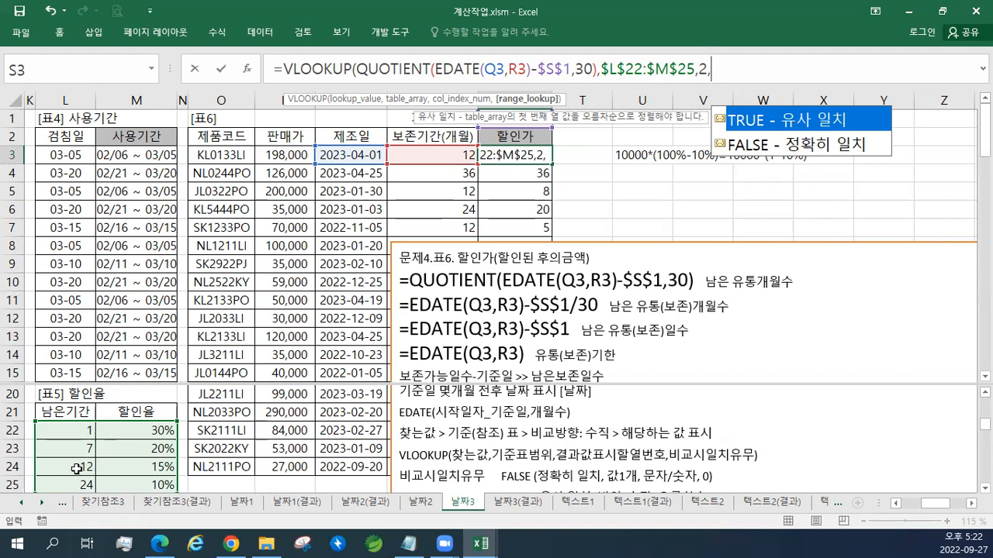
pyautogui.write('TRU')
pyautogui.press('BackSpace')
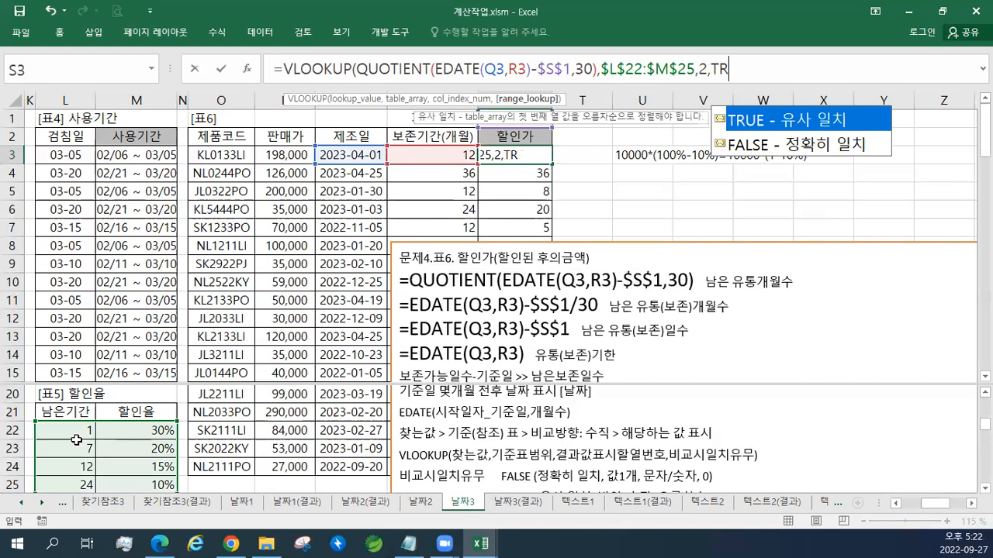
pyautogui.write('UE)')
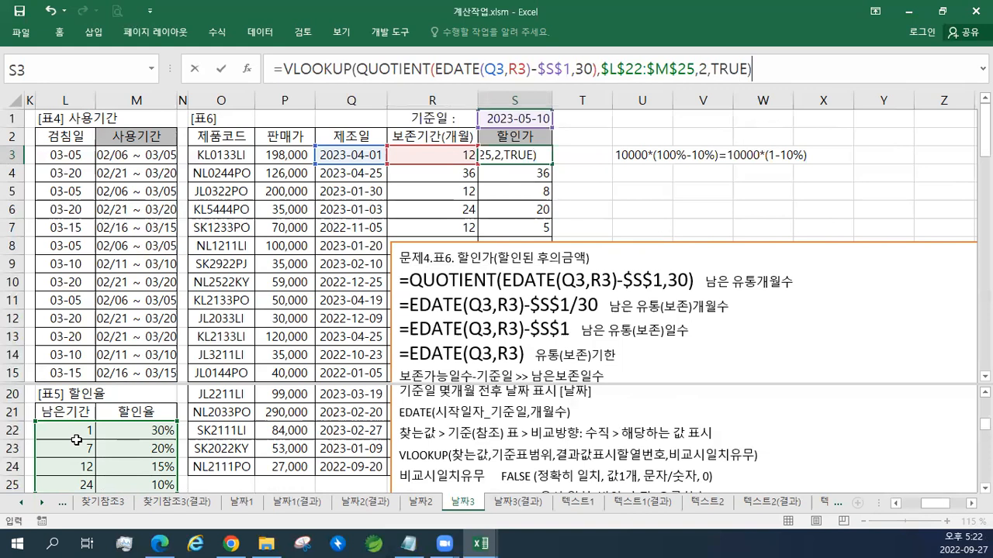
pyautogui.press('Return')
pyautogui.press('Up')
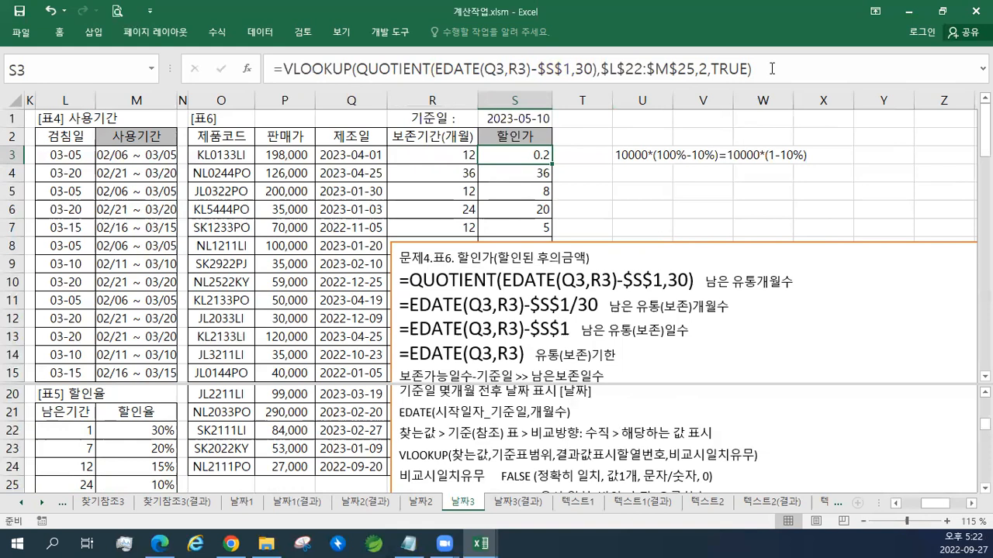
# Step: Copy the VLOOKUP formula from S3 into the notes as its own line above the QUOTIENT line
pyautogui.moveTo(735, 70); pyautogui.dragTo(176, 64)
pyautogui.hotkey('ctrl', 'c')
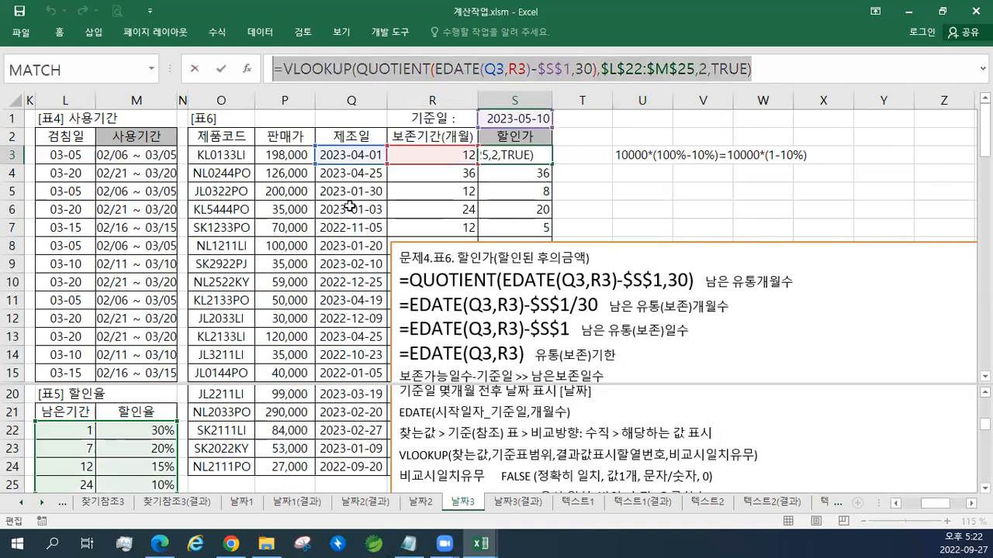
pyautogui.press('Escape')
pyautogui.click(401, 283)
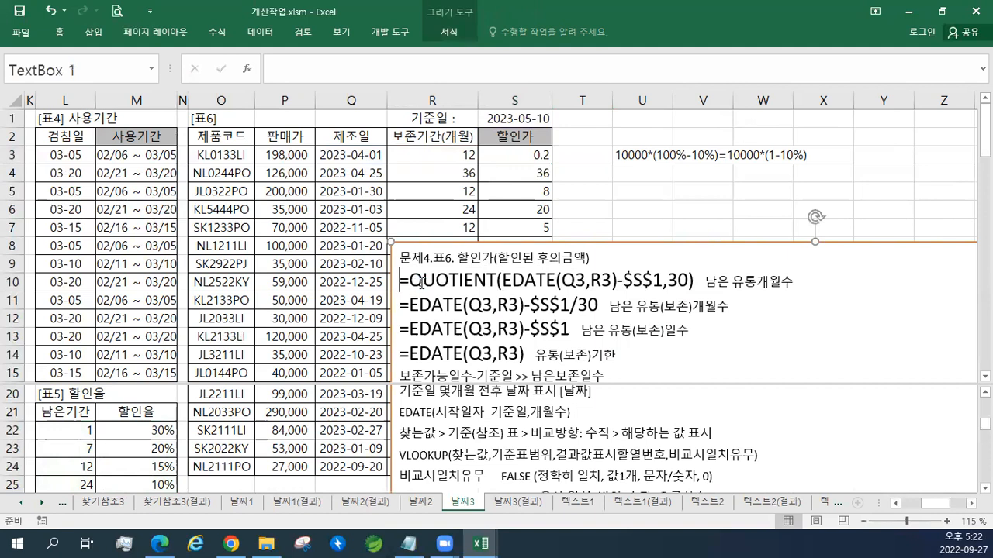
pyautogui.hotkey('ctrl', 'v')
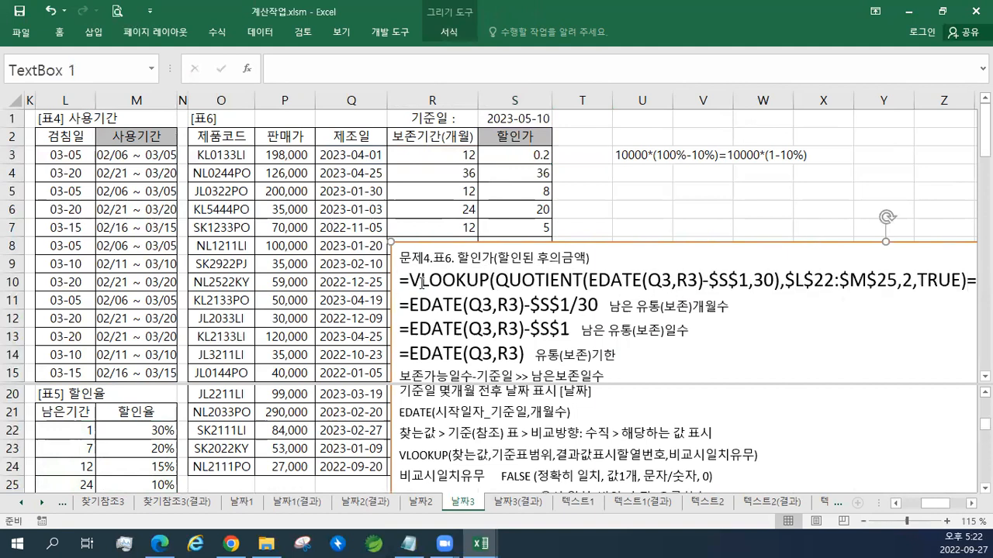
pyautogui.press('Return')
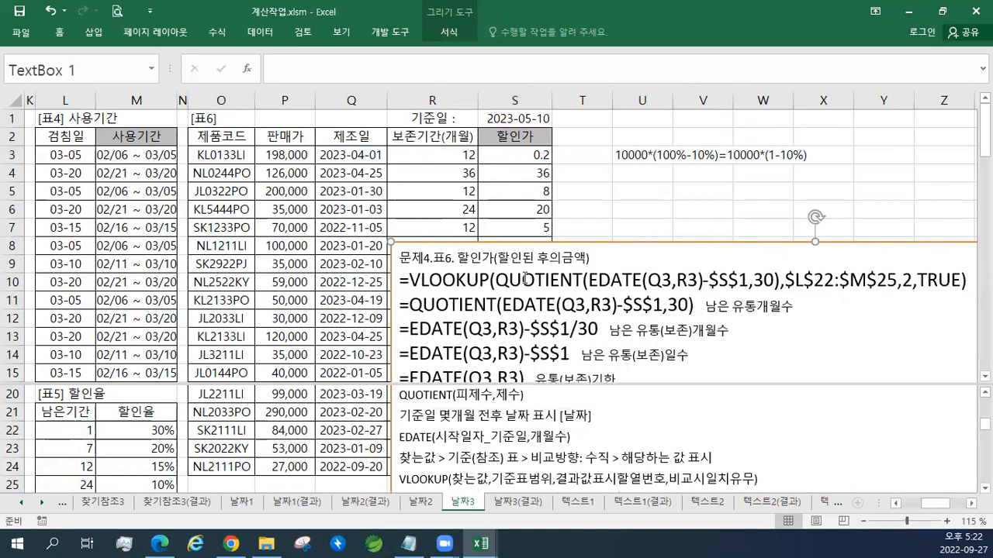
# Step: Change S3 to =1-VLOOKUP(QUOTIENT(EDATE(Q3,R3)-$S$1,30),$L$22:$M$25,2,TRUE) and fill it down the 할인가 column
pyautogui.click(525, 163)
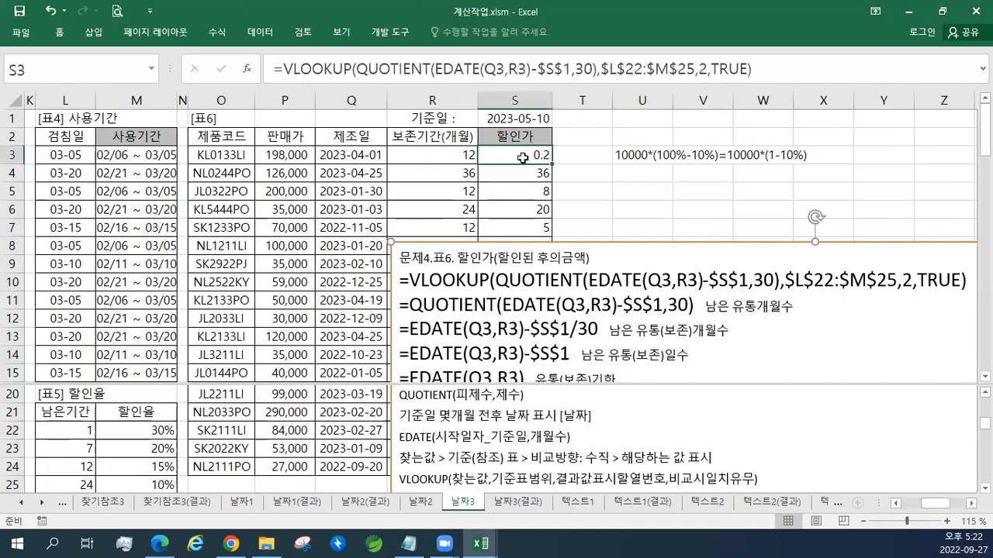
pyautogui.click(285, 70)
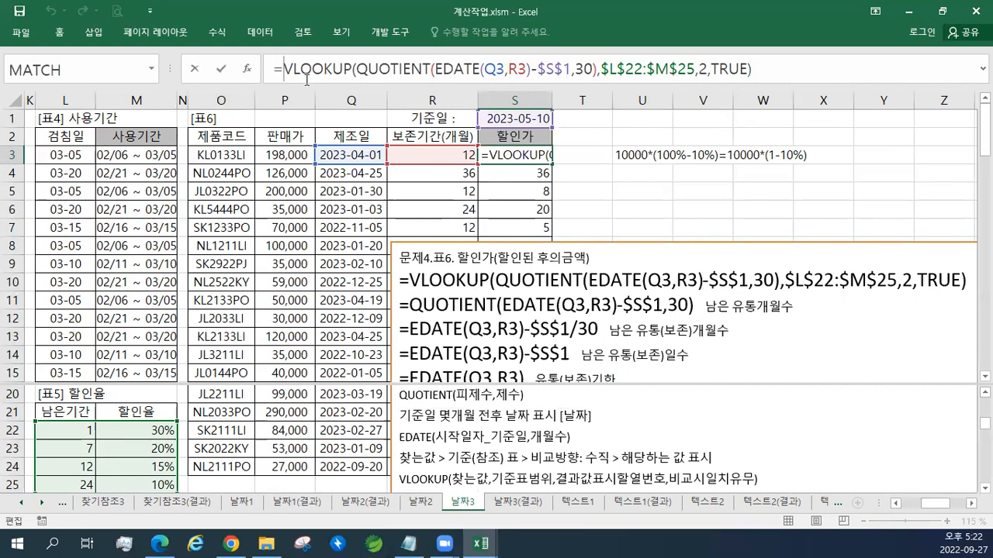
pyautogui.write('1-')
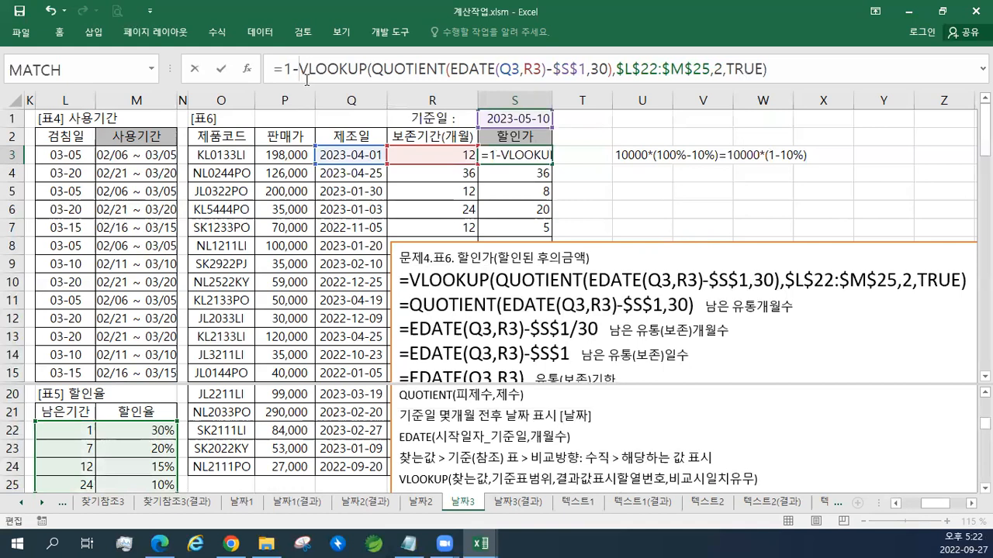
pyautogui.press('Return')
pyautogui.press('Up')
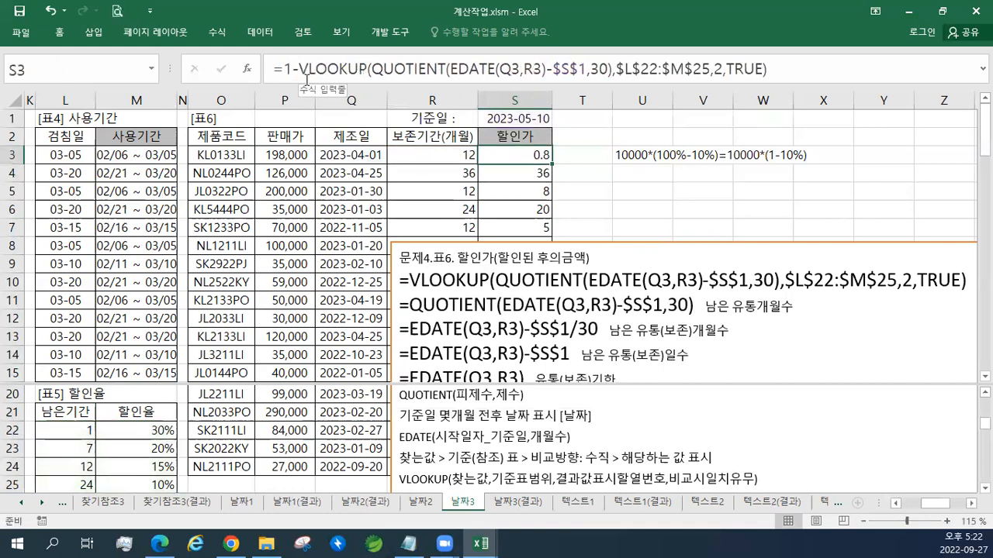
pyautogui.doubleClick(554, 165)
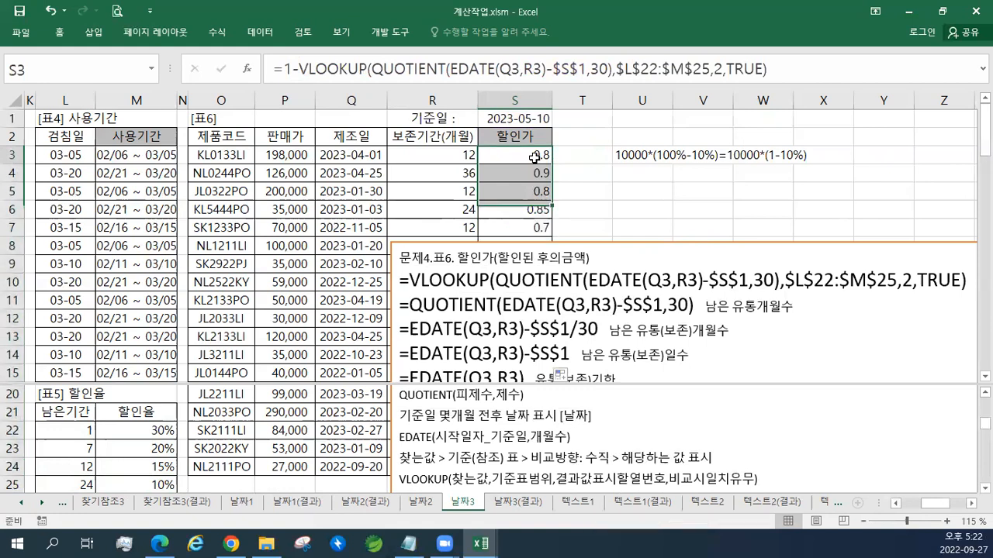
# Step: Copy the =1-VLOOKUP formula from S3 into the notes as its own line above the VLOOKUP line
pyautogui.click(774, 70)
pyautogui.moveTo(774, 69); pyautogui.dragTo(273, 69)
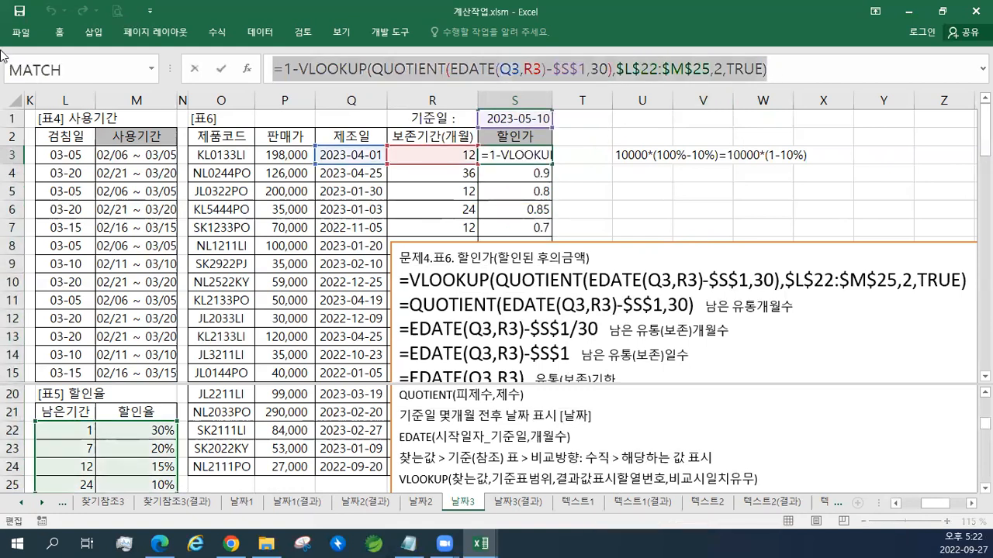
pyautogui.click(425, 281)
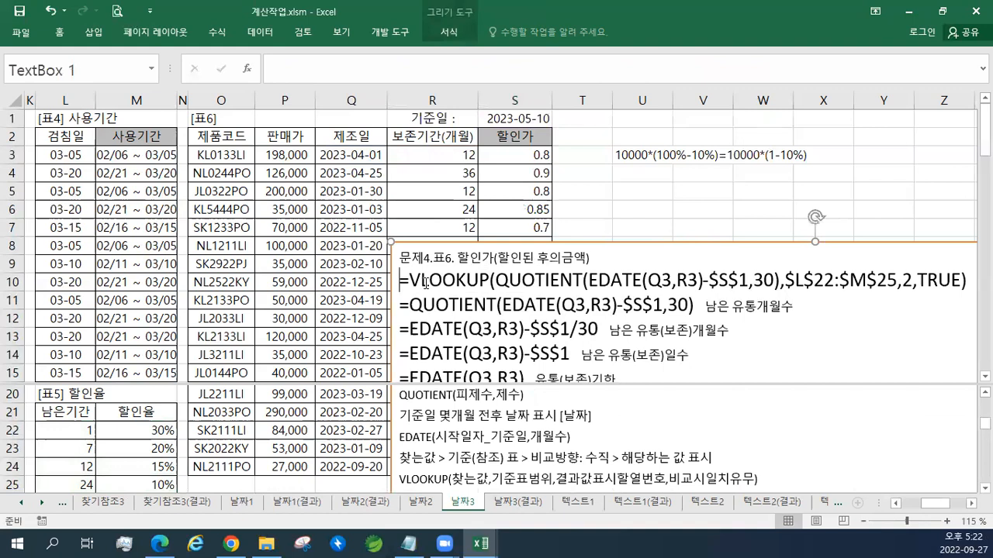
pyautogui.write('1-')
pyautogui.press('Return')
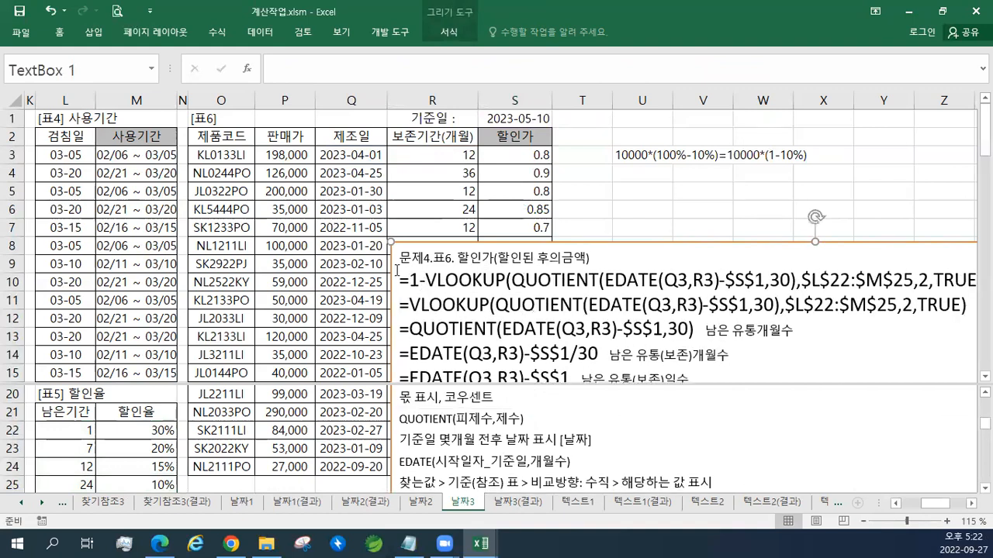
# Step: Change S3 to =P3*(1-VLOOKUP(QUOTIENT(EDATE(Q3,R3)-$S$1,30),$L$22:$M$25,2,TRUE)) and fill it down the 할인가 column
pyautogui.click(499, 155)
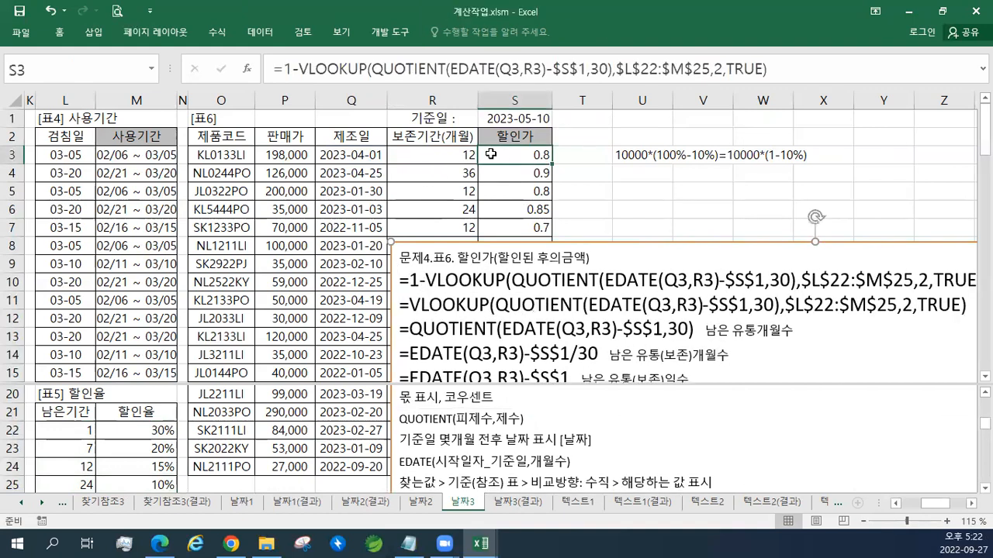
pyautogui.click(286, 69)
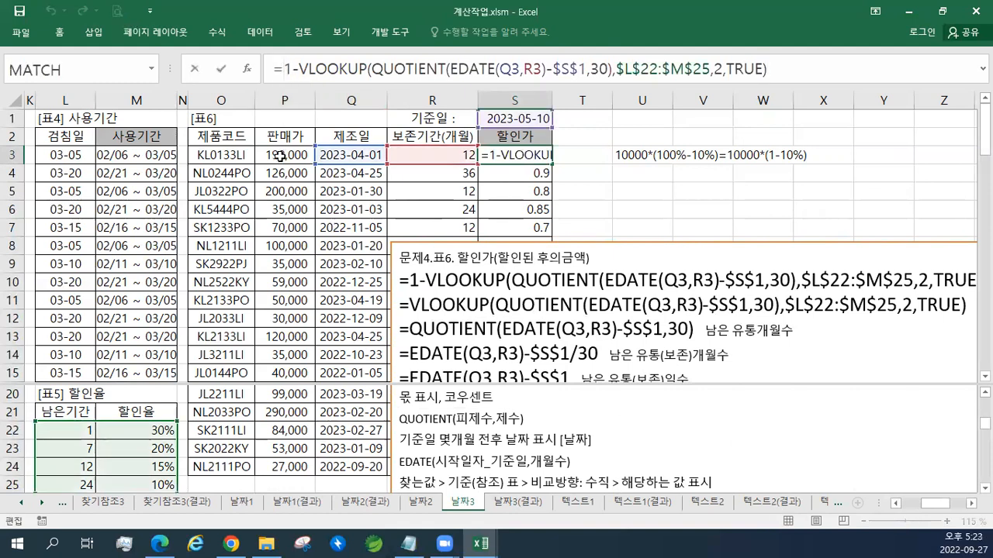
pyautogui.click(279, 155)
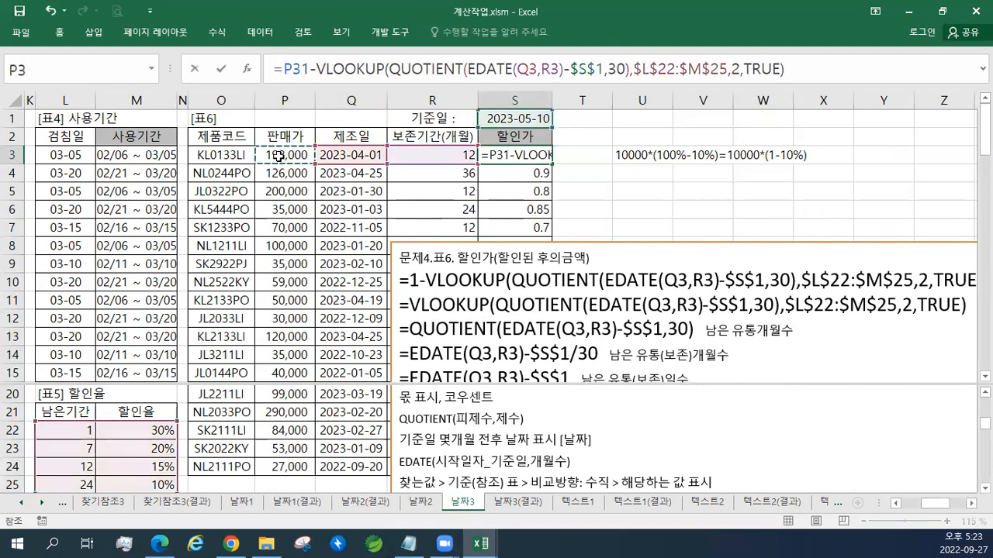
pyautogui.write('*(')
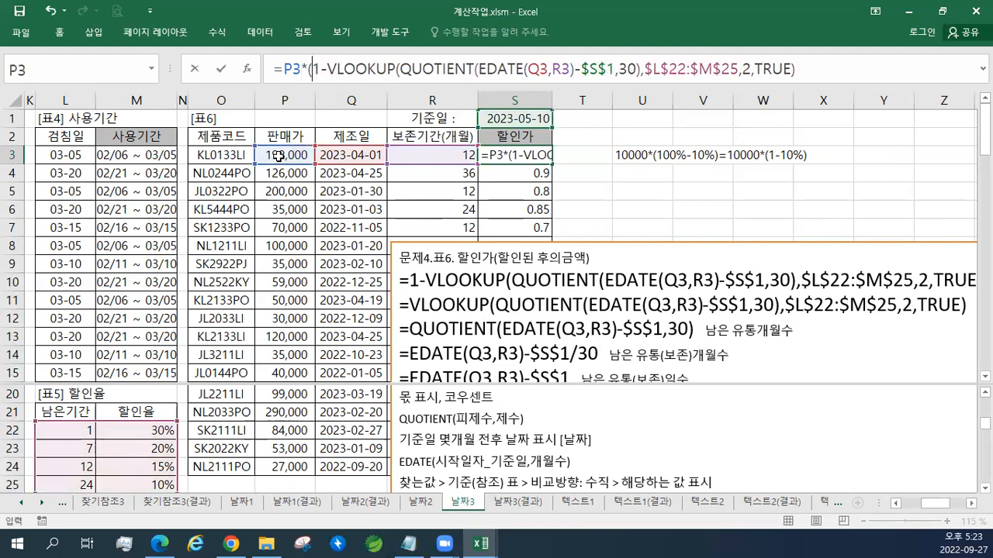
pyautogui.click(808, 71)
pyautogui.write(')')
pyautogui.press('Return')
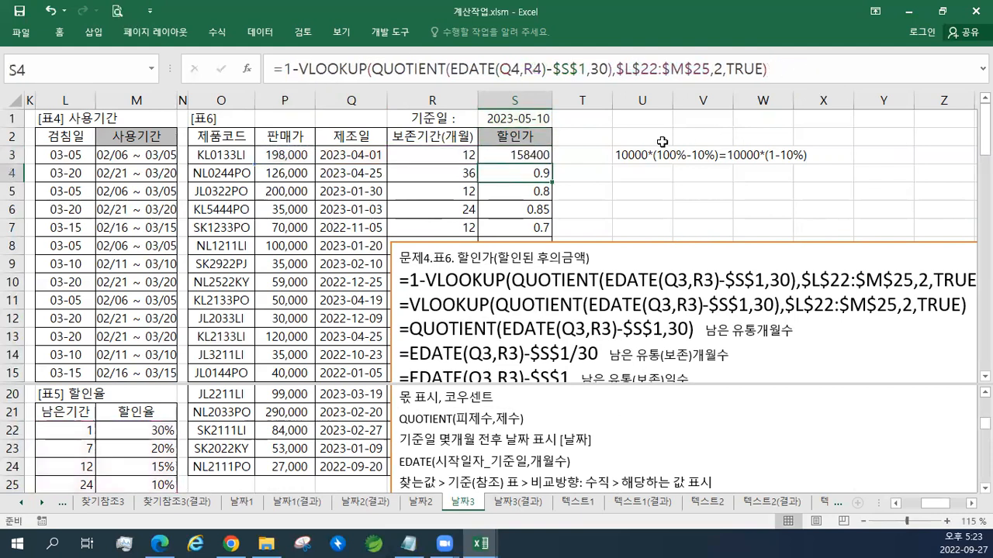
pyautogui.click(537, 155)
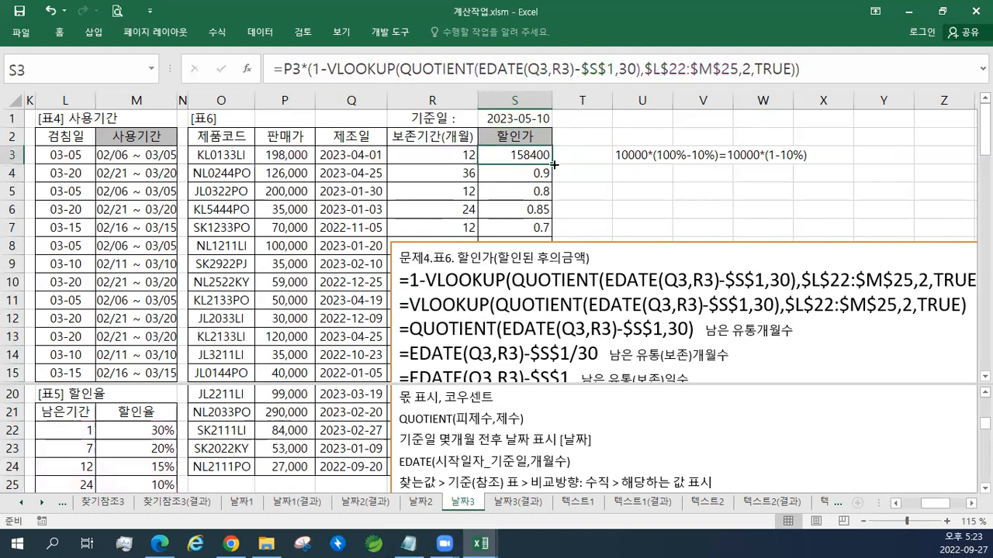
pyautogui.doubleClick(554, 165)
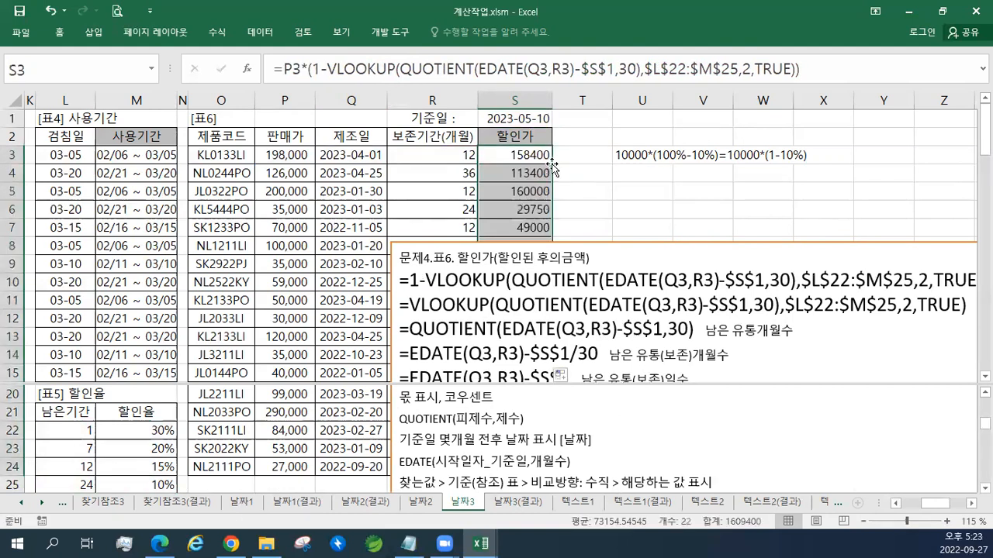
# Step: Move the notes box so whole formulas fit, and copy the S3 formula into it as a line above the 1-VLOOKUP line
pyautogui.click(582, 242)
pyautogui.moveTo(584, 240); pyautogui.dragTo(371, 201)
pyautogui.click(510, 154)
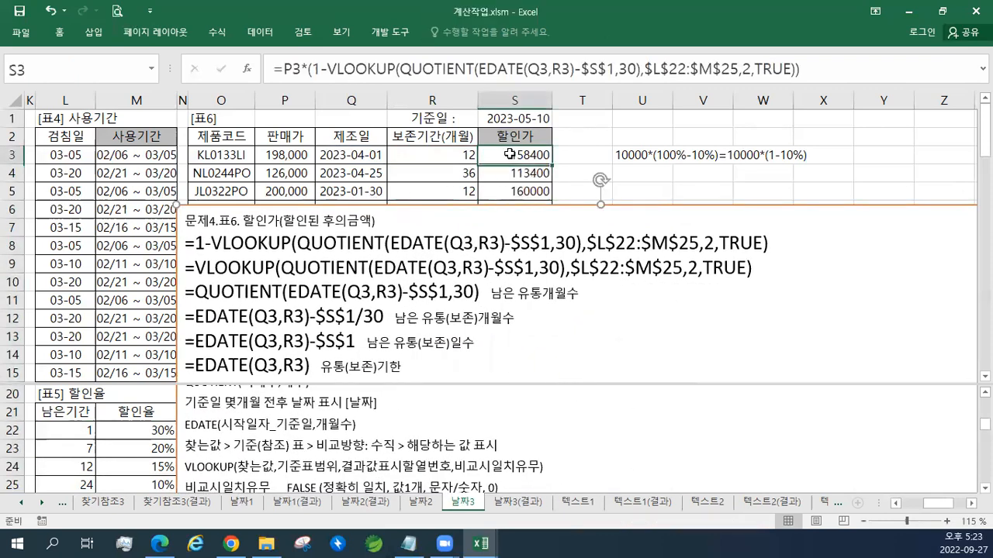
pyautogui.click(815, 73)
pyautogui.hotkey('shift', 'Home')
pyautogui.hotkey('ctrl', 'c')
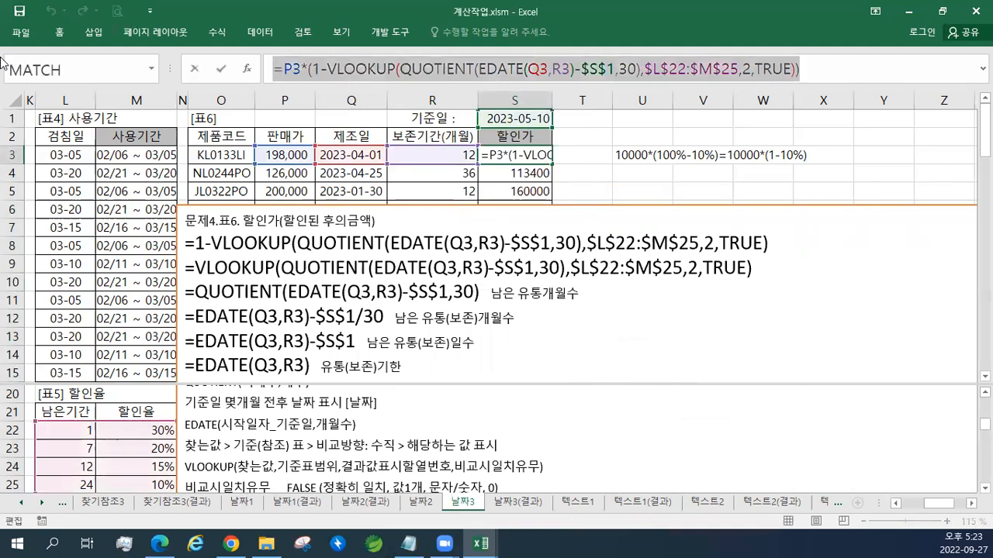
pyautogui.press('Escape')
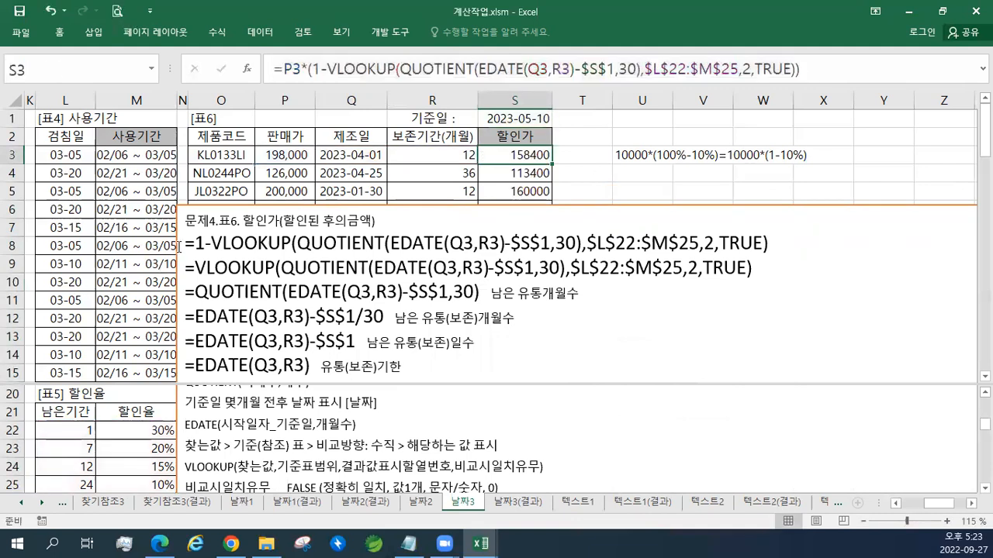
pyautogui.click(179, 247)
pyautogui.press('Return')
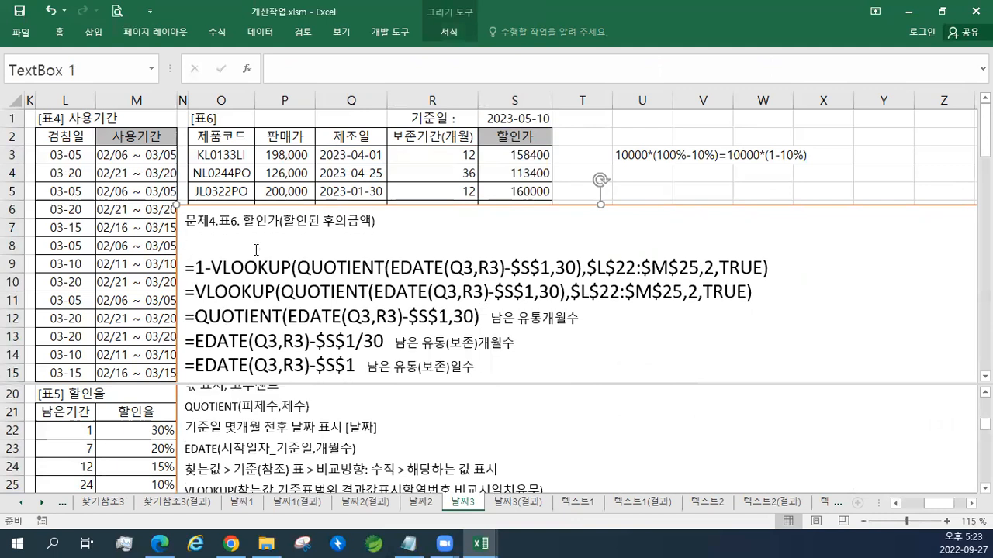
pyautogui.hotkey('ctrl', 'v')
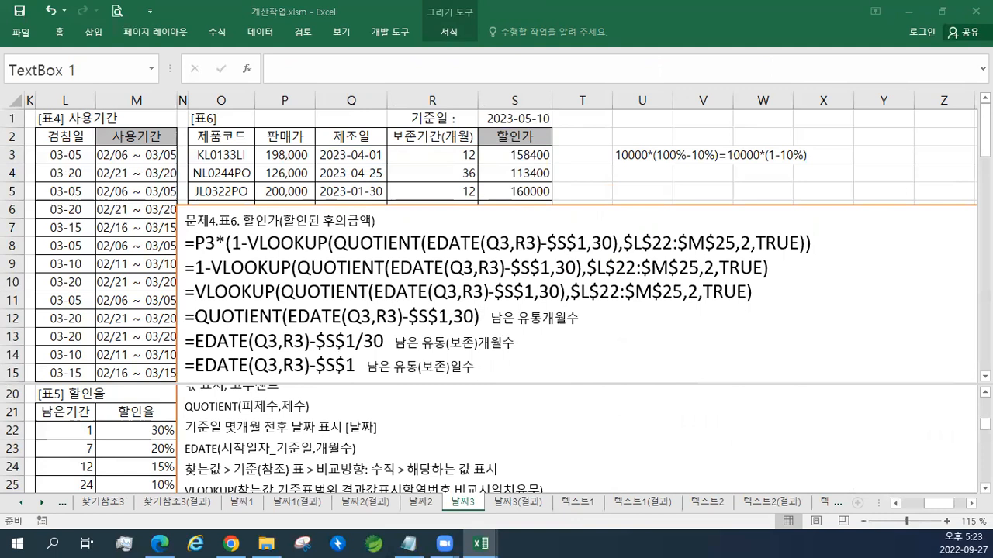
pyautogui.click(796, 332)
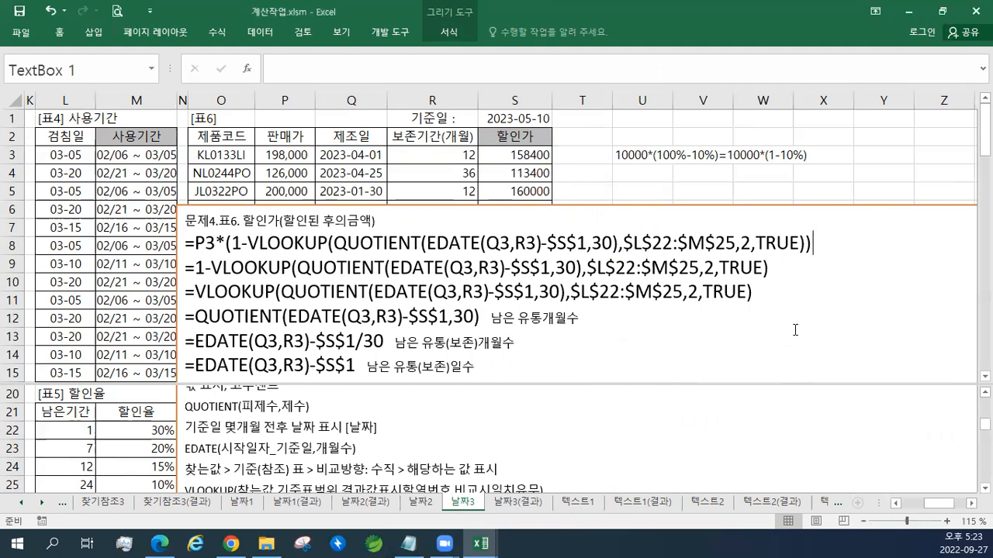
pyautogui.click(794, 273)
pyautogui.click(764, 292)
pyautogui.hotkey('ctrl', 'v')
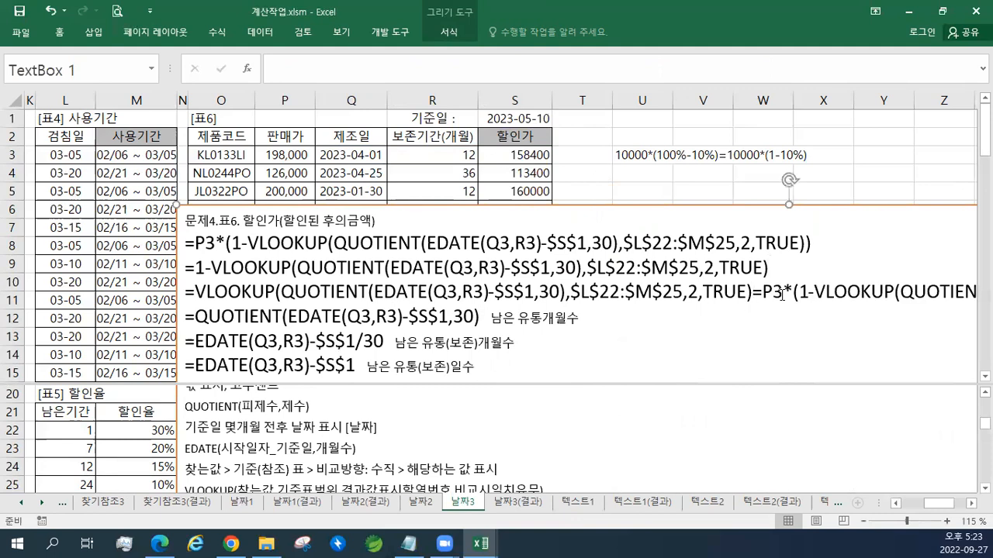
pyautogui.hotkey('ctrl', 'z')
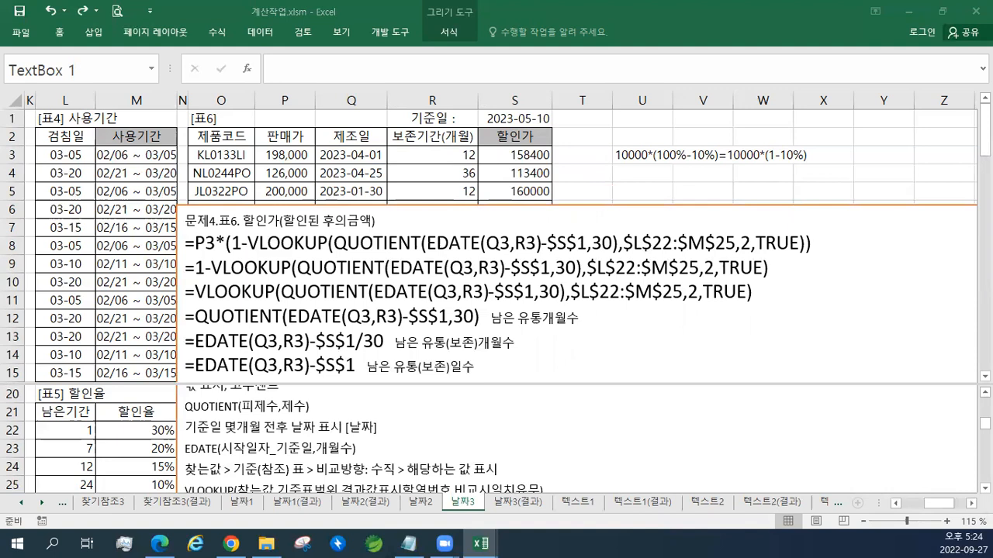
# Step: Add the note 표5의 남은 기간 >> 남은 유통개월수(남은기간) below the VLOOKUP line and label that formula 할인율
pyautogui.click(757, 290)
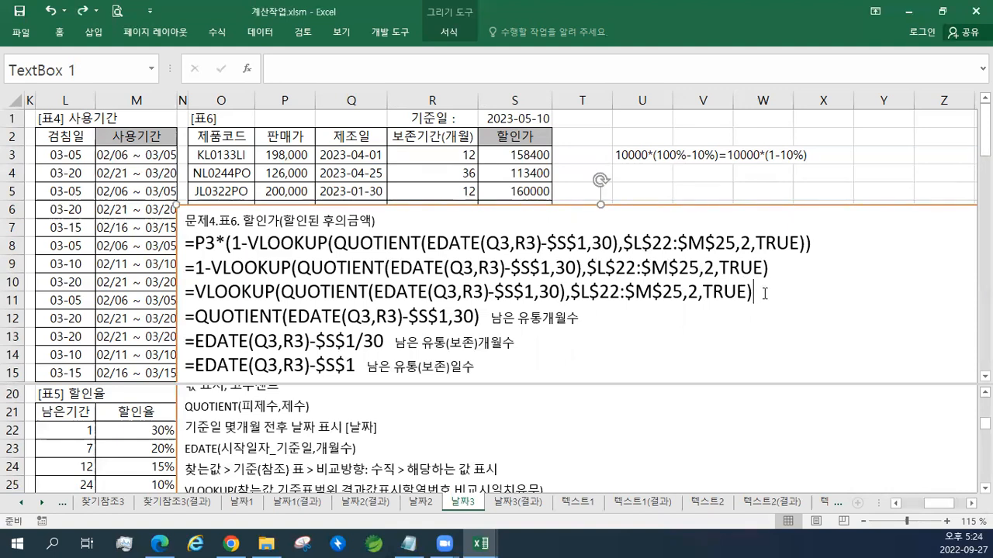
pyautogui.hotkey('ctrl', 'v')
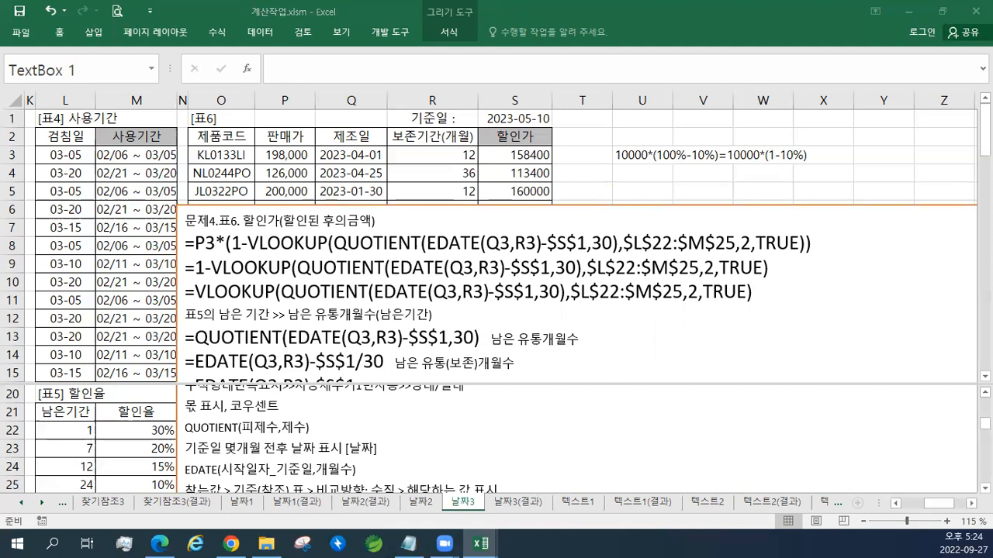
pyautogui.click(789, 294)
pyautogui.write('할인율')
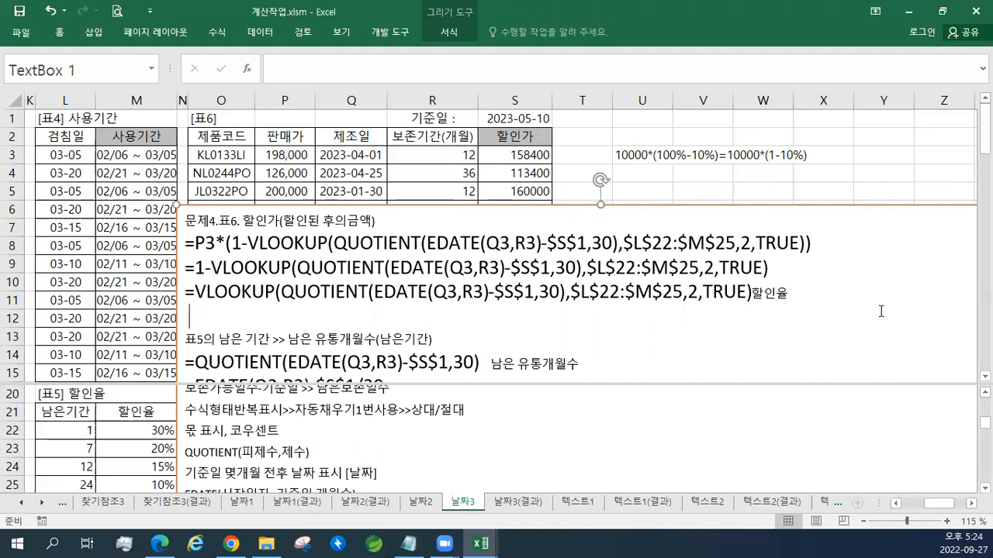
pyautogui.press('BackSpace')
pyautogui.press('BackSpace')
pyautogui.press('BackSpace')
pyautogui.press('Left')
pyautogui.press('Left')
pyautogui.press('Left')
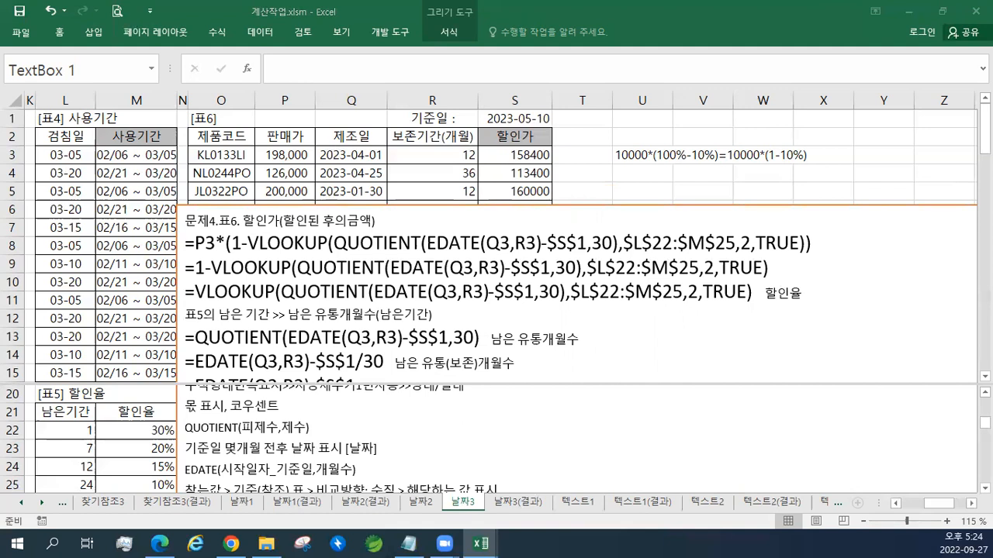
# Step: Label the 1-VLOOKUP line in the notes 할인율 적용후 판매금액 비율 and save the workbook
pyautogui.click(778, 269)
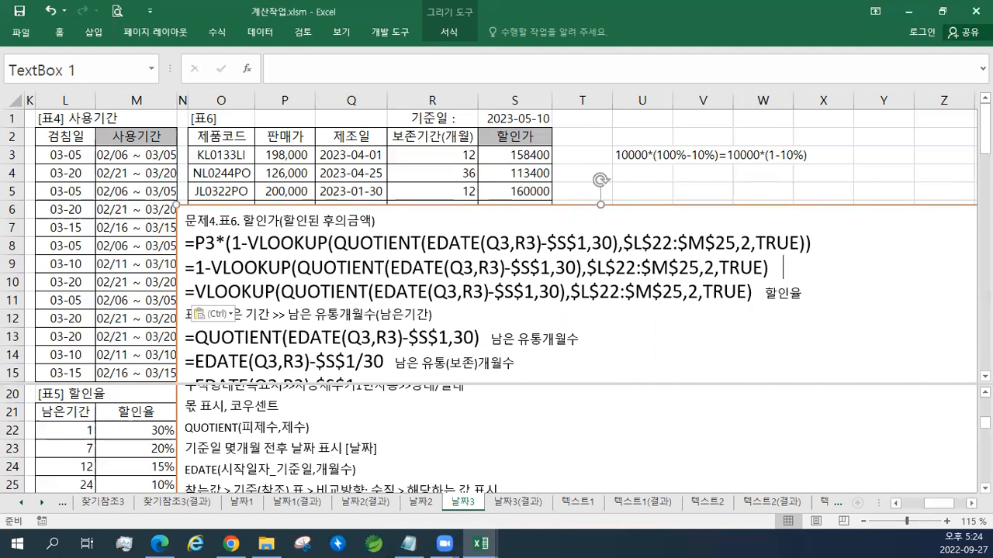
pyautogui.write('할인율 적용후 판매금액 비율')
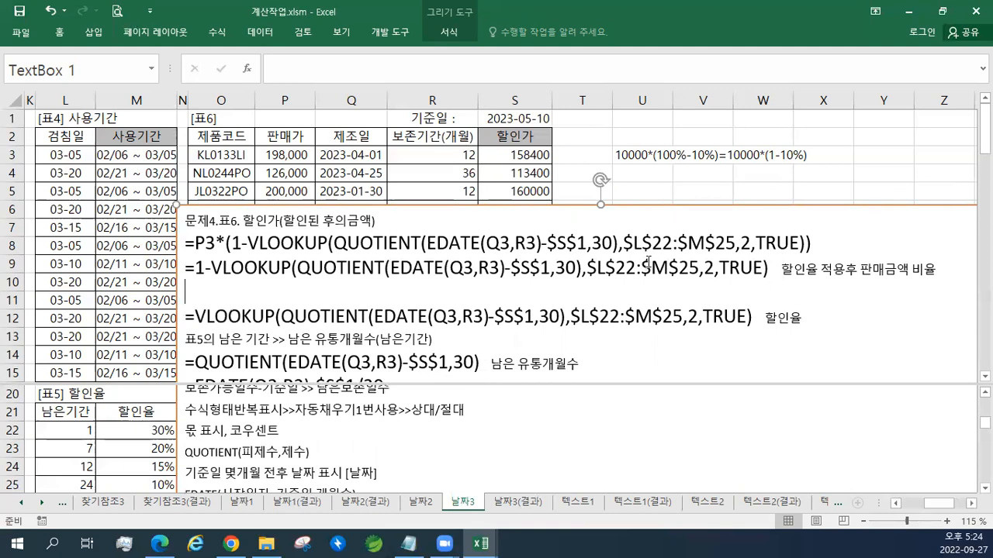
pyautogui.press('Delete')
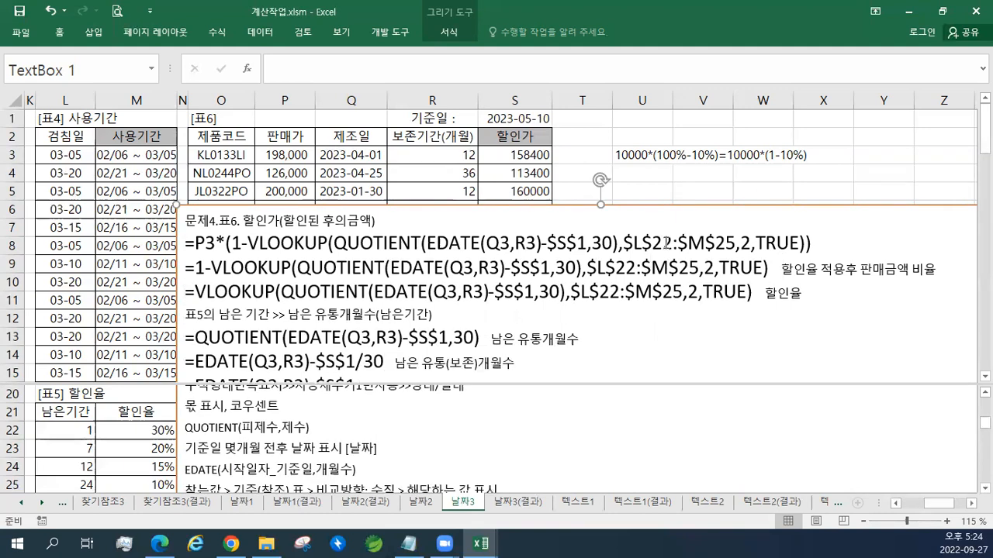
pyautogui.click(534, 155)
pyautogui.click(20, 11)
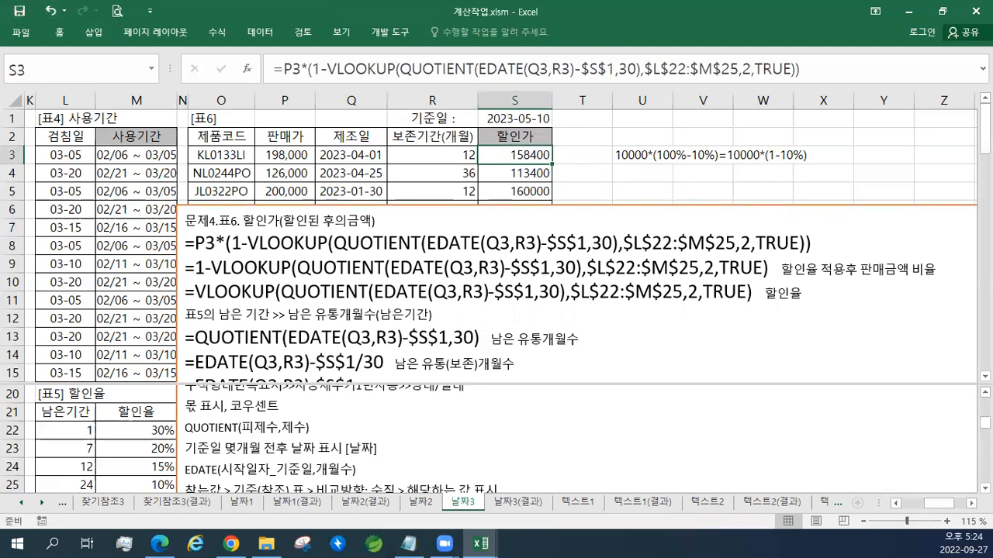
# Step: Check the 할인가 cell S3 in the unsolved copy of 계산작업.xlsm and close that copy without saving
pyautogui.press('super+e')
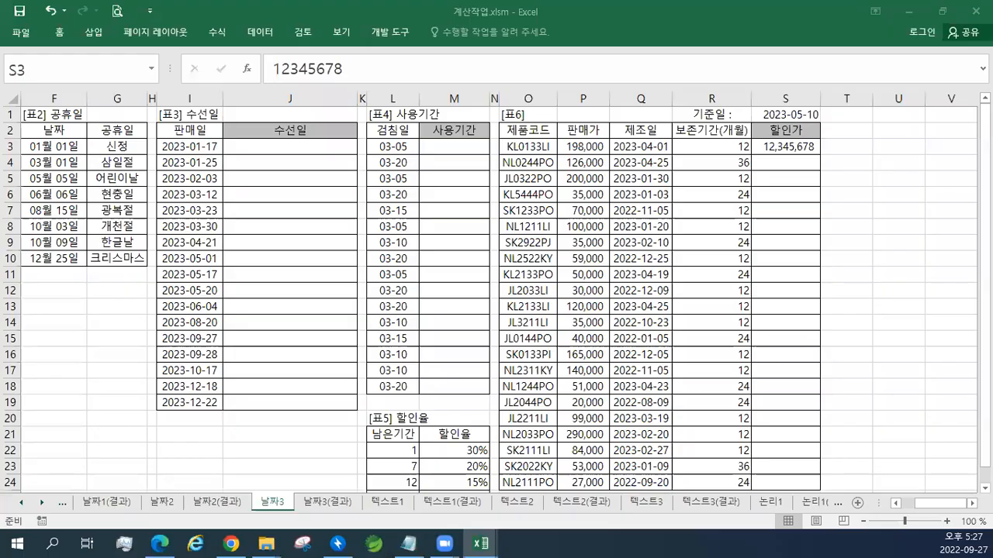
pyautogui.click(789, 143)
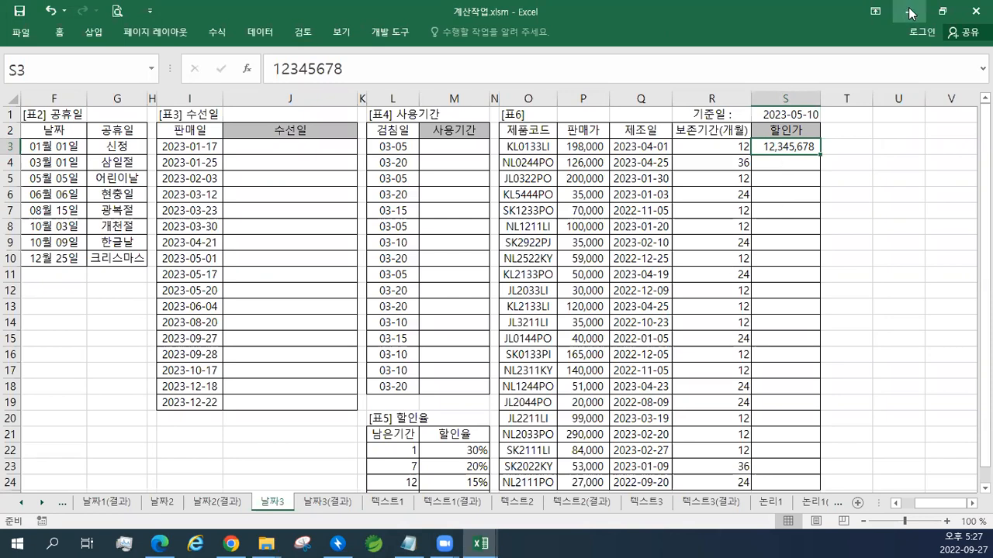
pyautogui.click(977, 11)
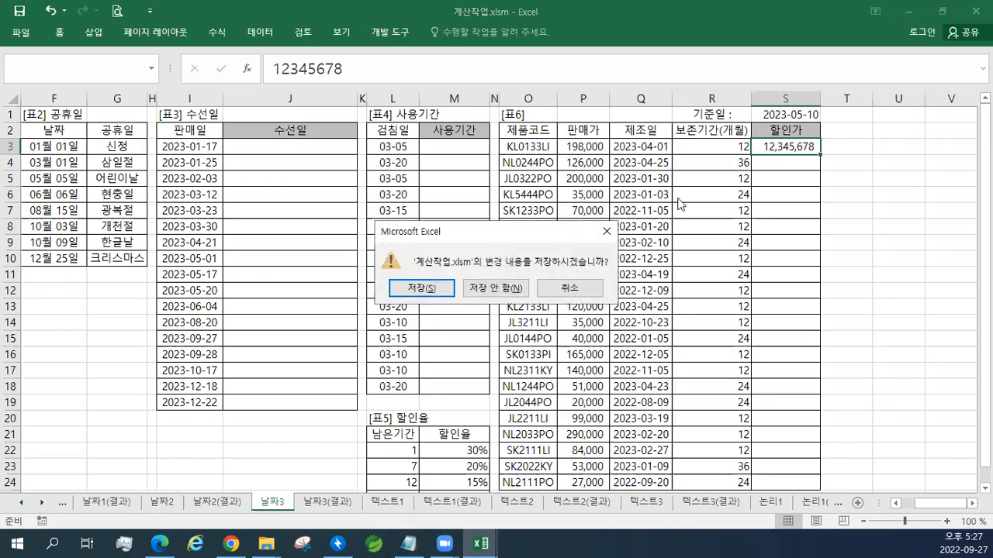
pyautogui.click(488, 290)
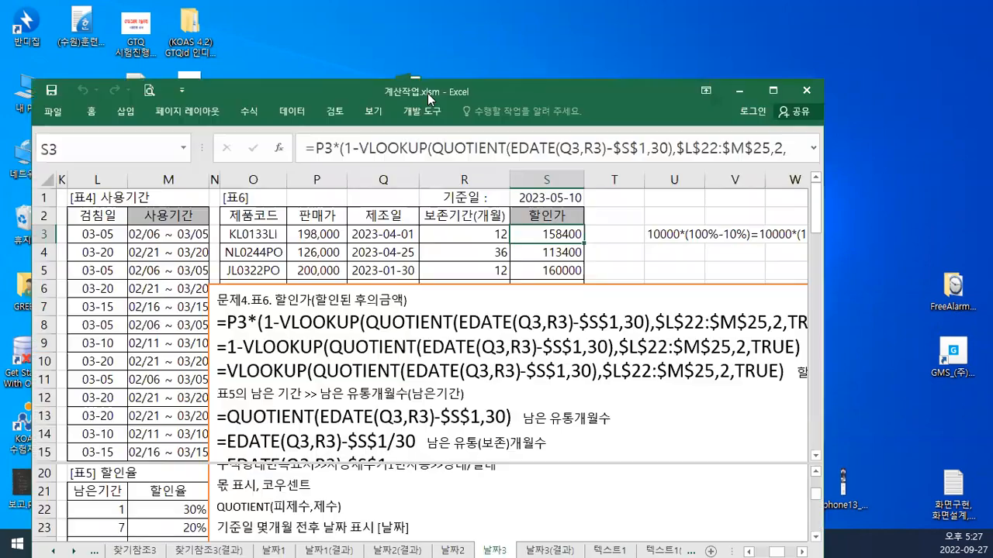
# Step: Maximize the solved workbook and apply the comma style to all 할인가 values from S3 down
pyautogui.doubleClick(453, 95)
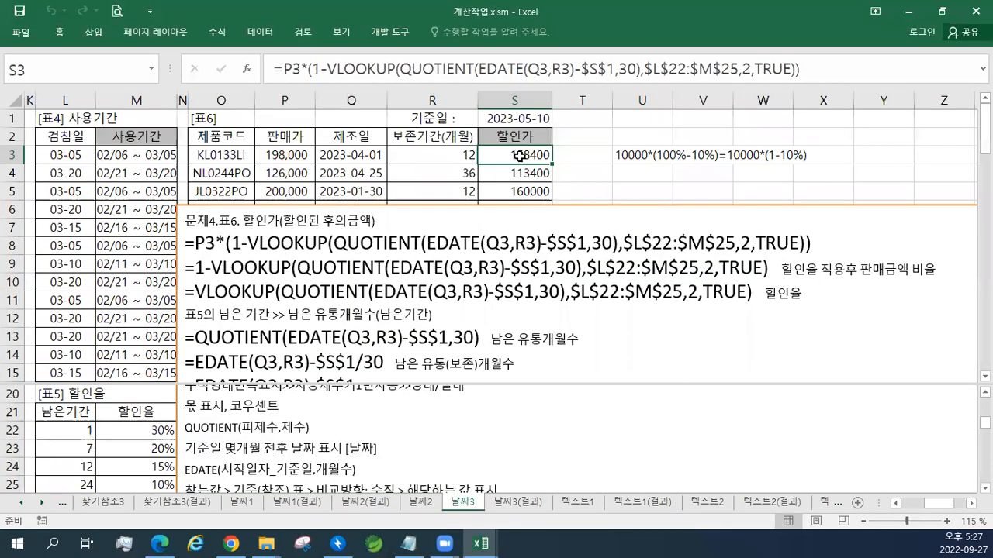
pyautogui.hotkey('ctrl', 'shift', 'Down')
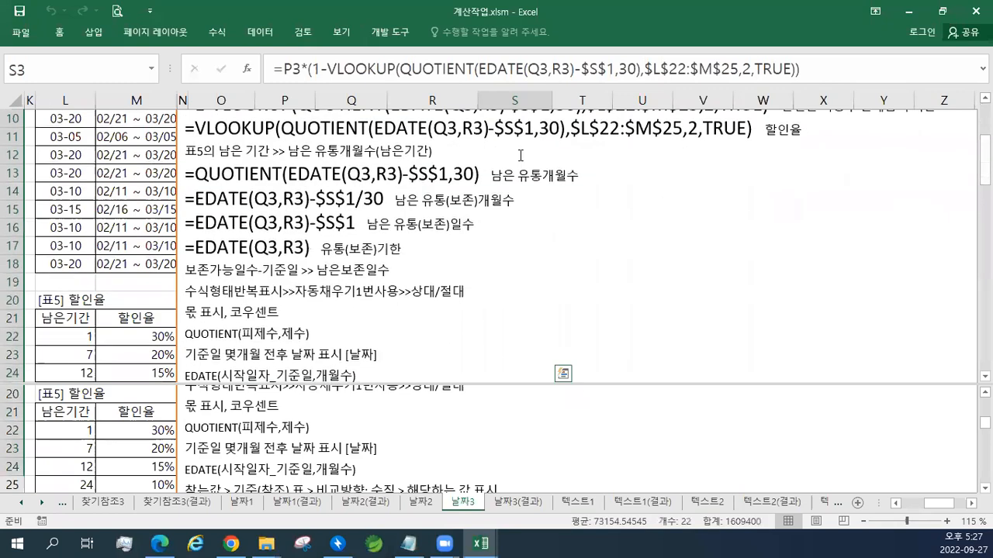
pyautogui.scroll(3, 520, 156)
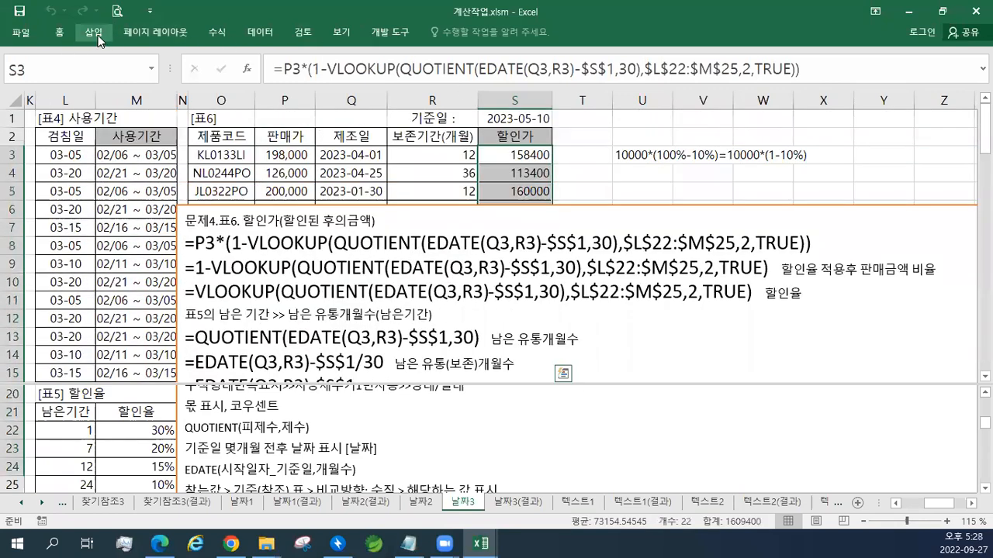
pyautogui.click(65, 37)
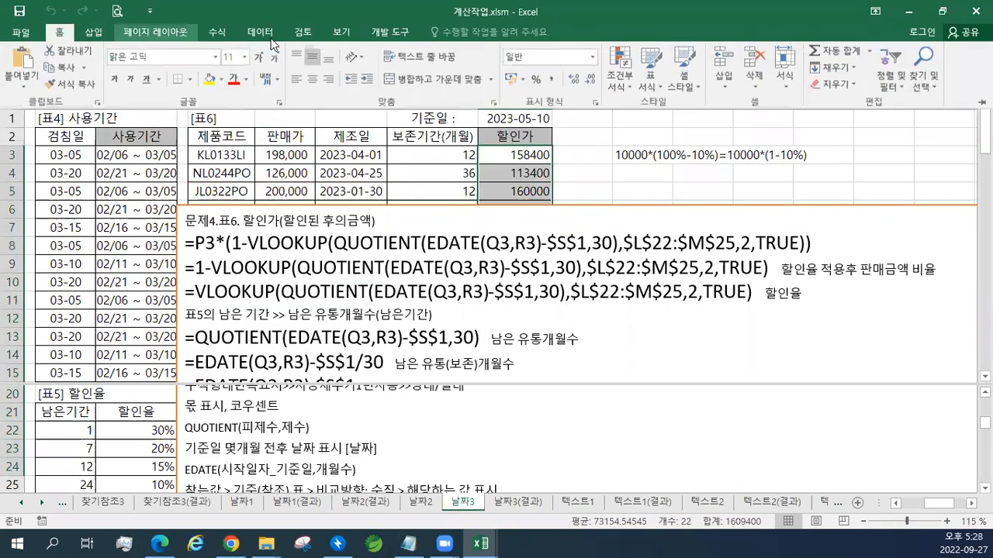
pyautogui.click(550, 81)
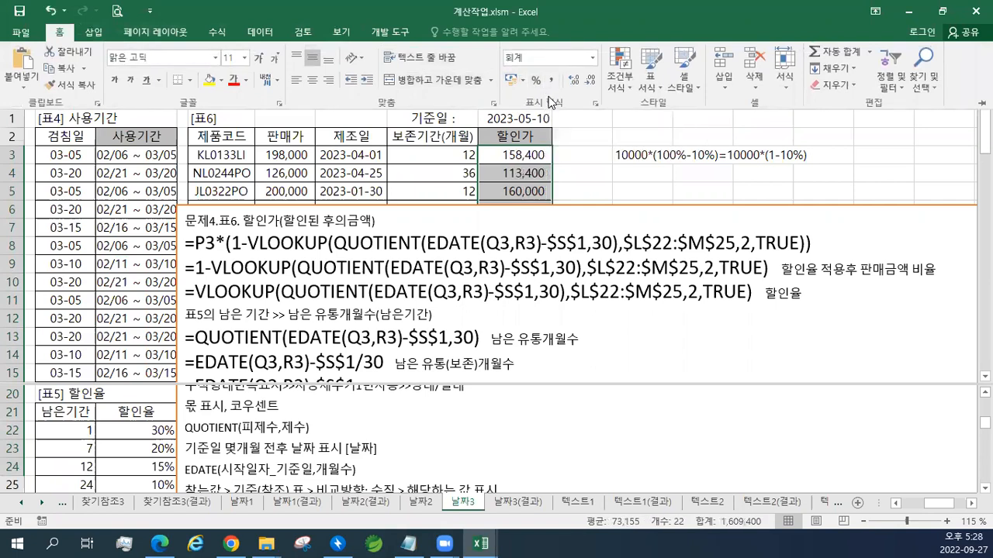
# Step: Copy the complete 할인가 formula =P3*(1-VLOOKUP(QUOTIENT(EDATE(Q3,R3)-$S$1,30),$L$22:$M$25,2,TRUE)) from the problem 4 notes
pyautogui.hotkey('ctrl', 'F1')
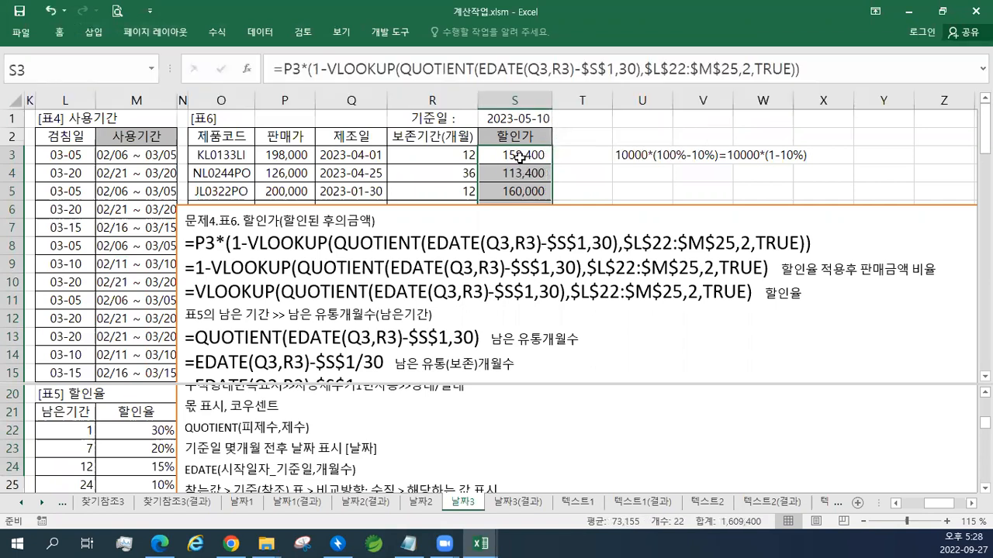
pyautogui.click(521, 155)
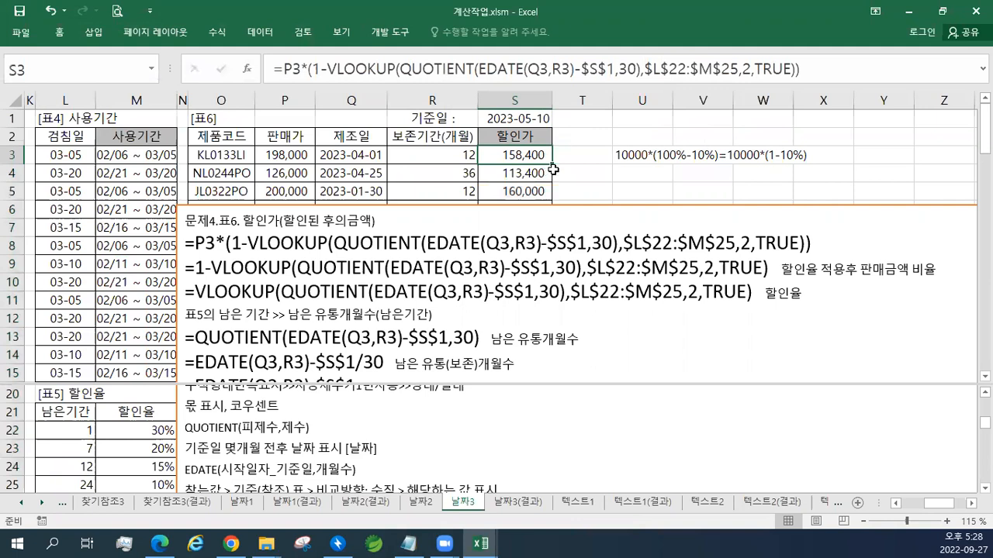
pyautogui.moveTo(815, 244)
pyautogui.mouseDown()
pyautogui.moveTo(187, 248)
pyautogui.moveTo(185, 233)
pyautogui.moveTo(185, 247)
pyautogui.mouseUp()
pyautogui.hotkey('ctrl', 'c')
# Step: Clear all 할인가 values in 표6 from S3 down
pyautogui.click(496, 158)
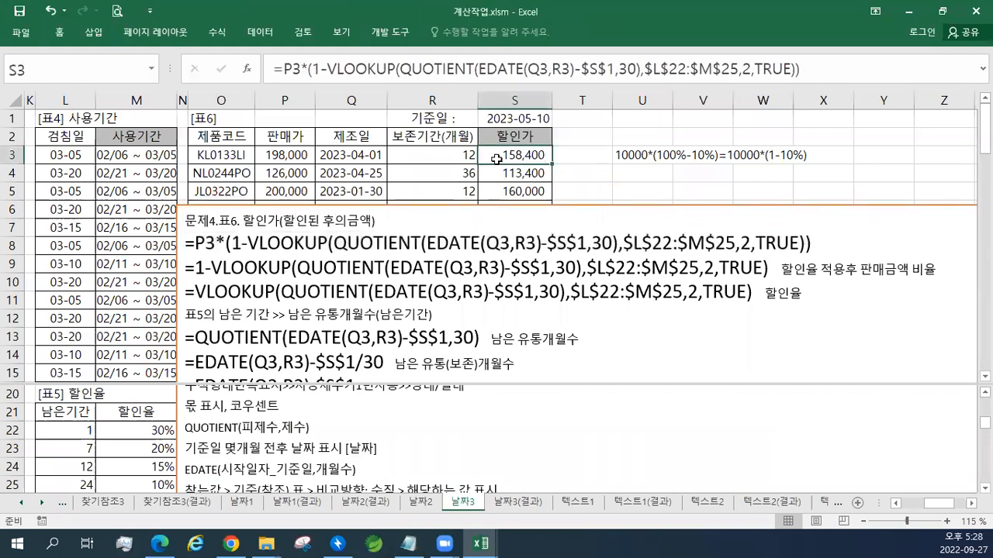
pyautogui.hotkey('shift', 'Down')
pyautogui.hotkey('shift', 'Down')
pyautogui.press('Up')
pyautogui.press('Up')
pyautogui.press('Down')
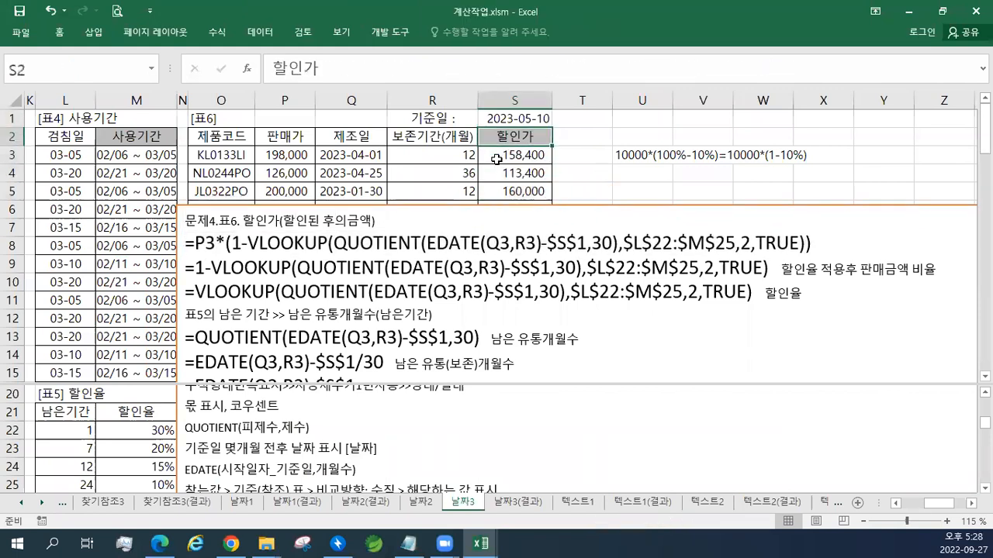
pyautogui.press('Down')
pyautogui.hotkey('ctrl', 'shift', 'Down')
pyautogui.press('Delete')
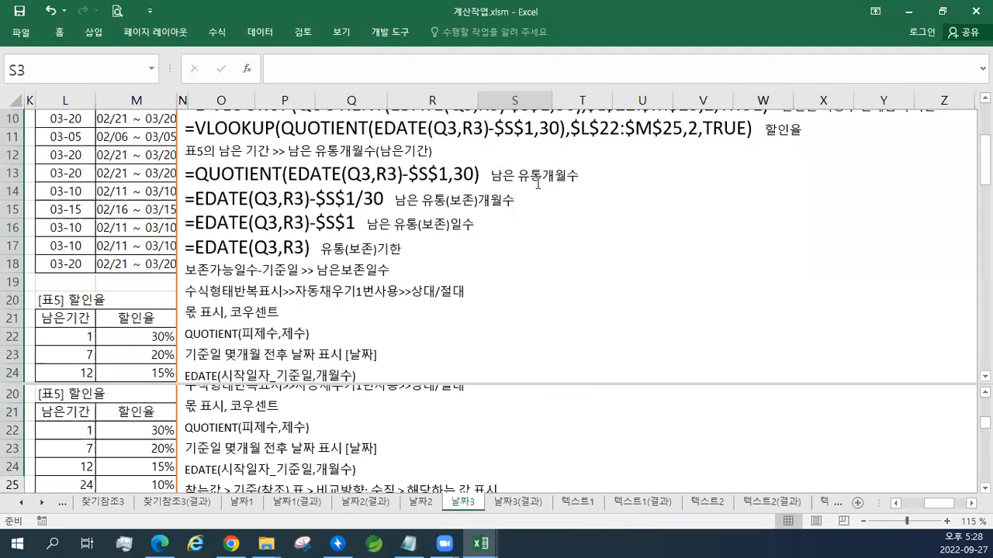
# Step: Enter the copied formula =P3*(1-VLOOKUP(QUOTIENT(EDATE(Q3,R3)-$S$1,30),$L$22:$M$25,2,TRUE)) in 할인가 cell S3
pyautogui.scroll(3, 538, 183)
pyautogui.doubleClick(518, 155)
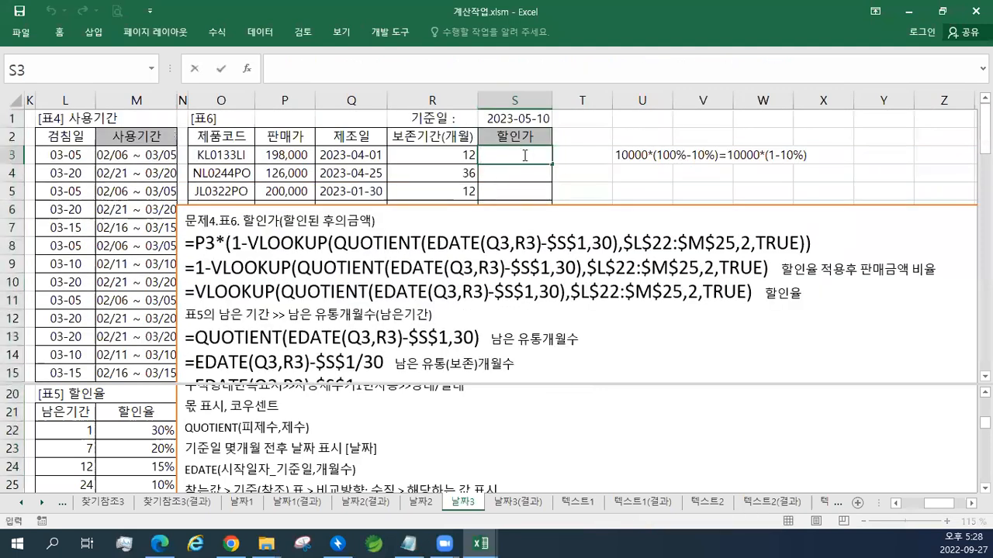
pyautogui.hotkey('ctrl', 'v')
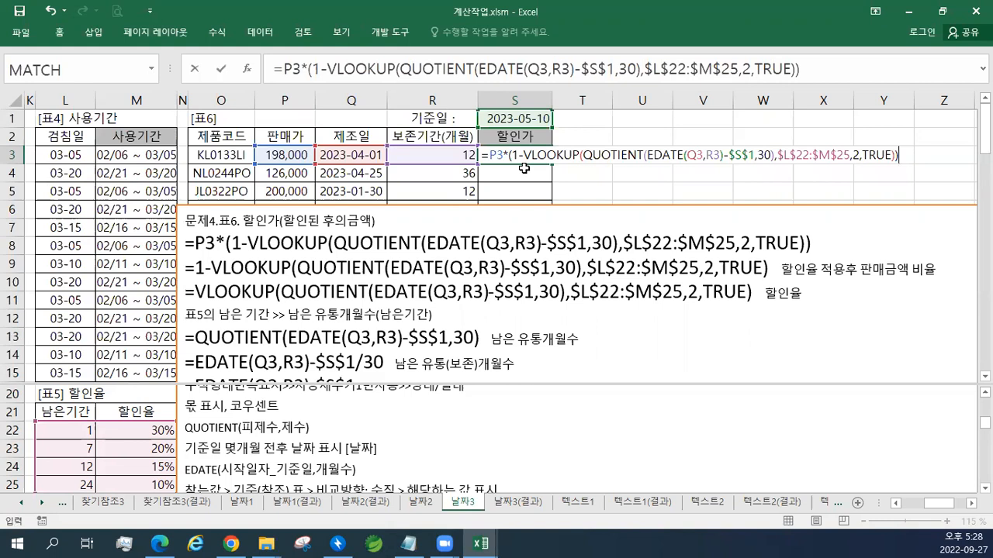
pyautogui.press('Return')
pyautogui.press('Up')
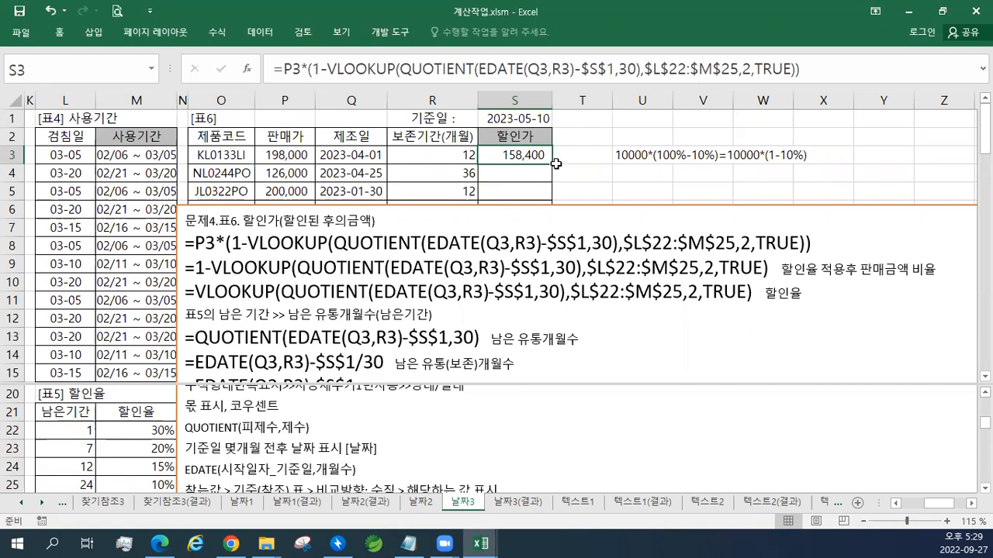
# Step: Fill the S3 formula down the whole 할인가 column and save the workbook
pyautogui.doubleClick(552, 163)
pyautogui.click(526, 155)
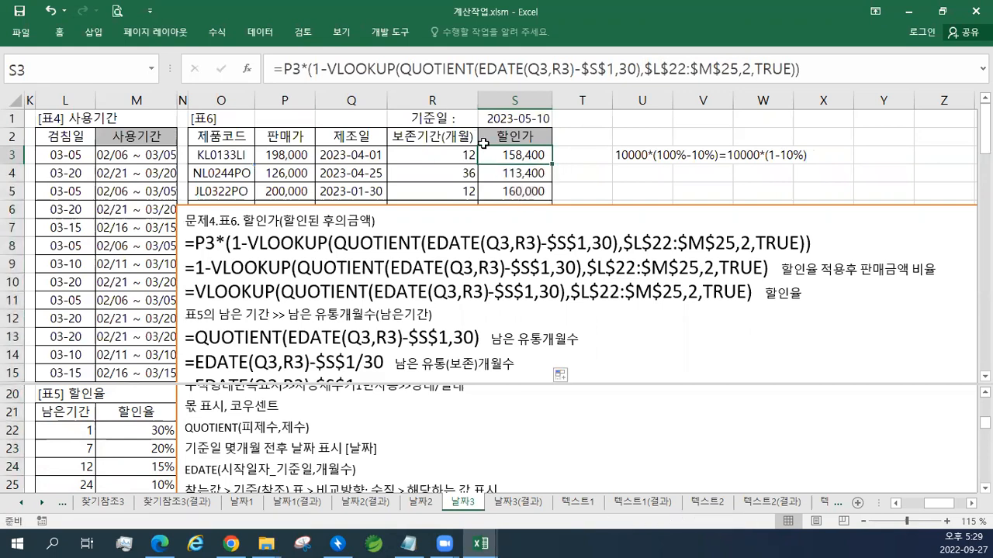
pyautogui.click(20, 12)
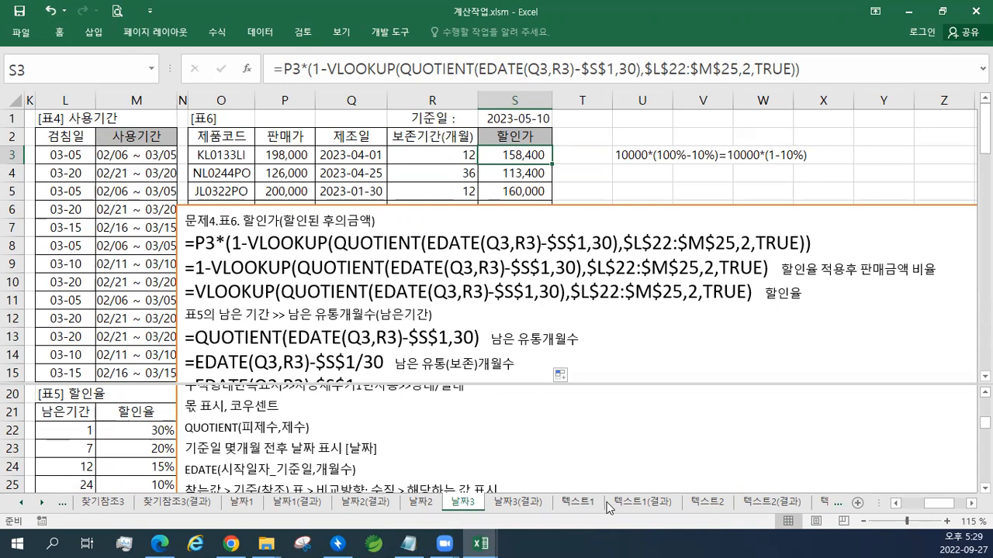
# Step: Restore the workbook window to a smaller size and move it up to the desktop's upper-left corner
pyautogui.click(942, 11)
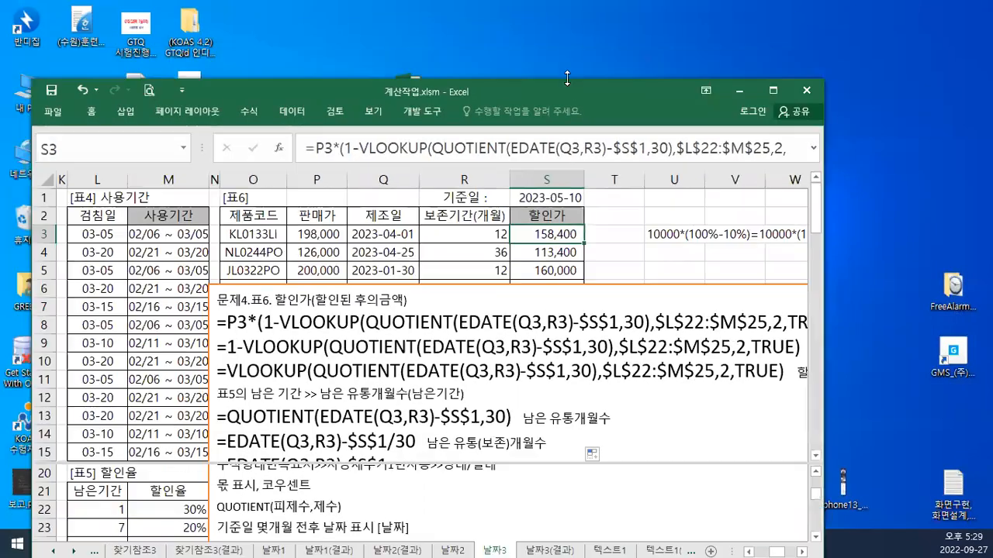
pyautogui.moveTo(567, 78); pyautogui.dragTo(551, 19)
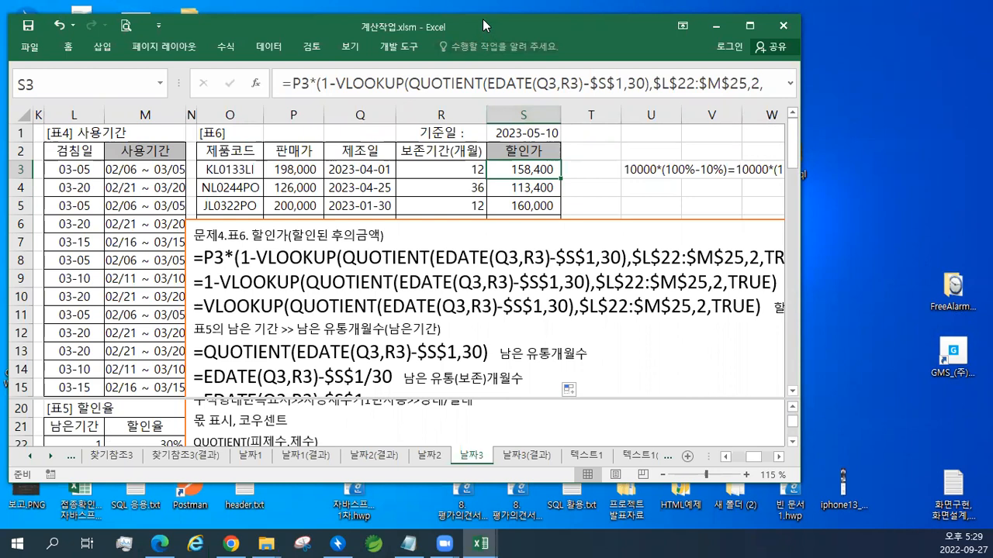
pyautogui.moveTo(482, 26); pyautogui.dragTo(478, 16)
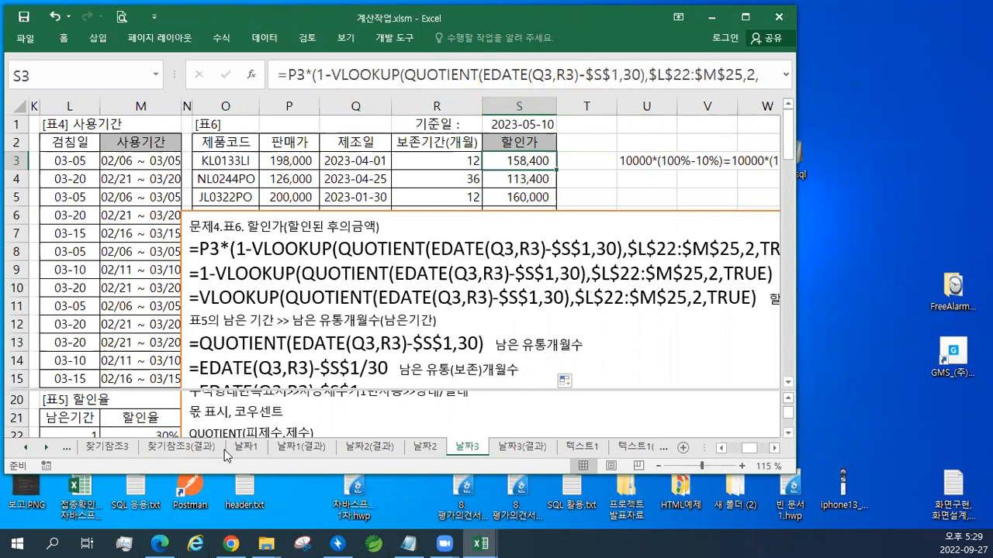
# Step: Bring the 텍스트 sheets into reach and open the 텍스트2 sheet
pyautogui.click(46, 447)
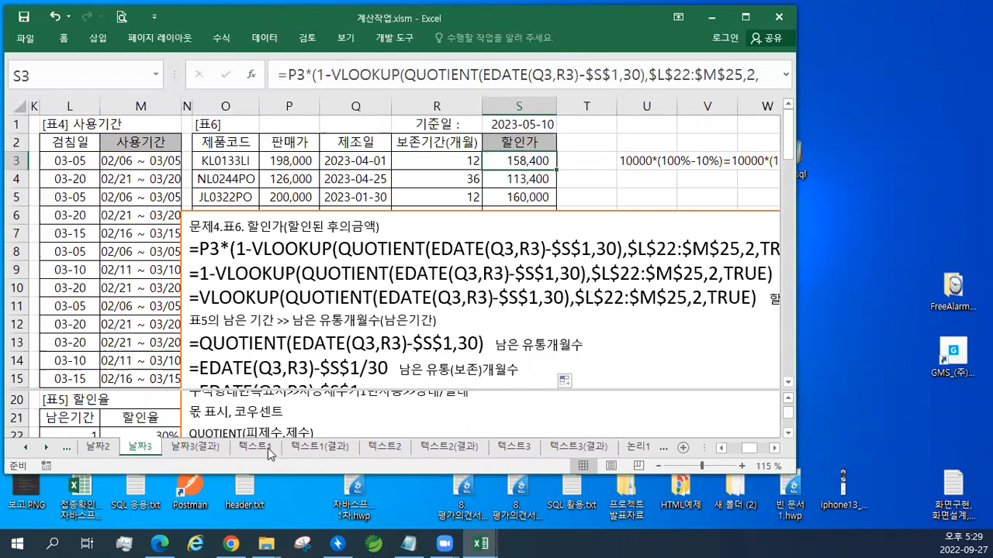
pyautogui.click(387, 450)
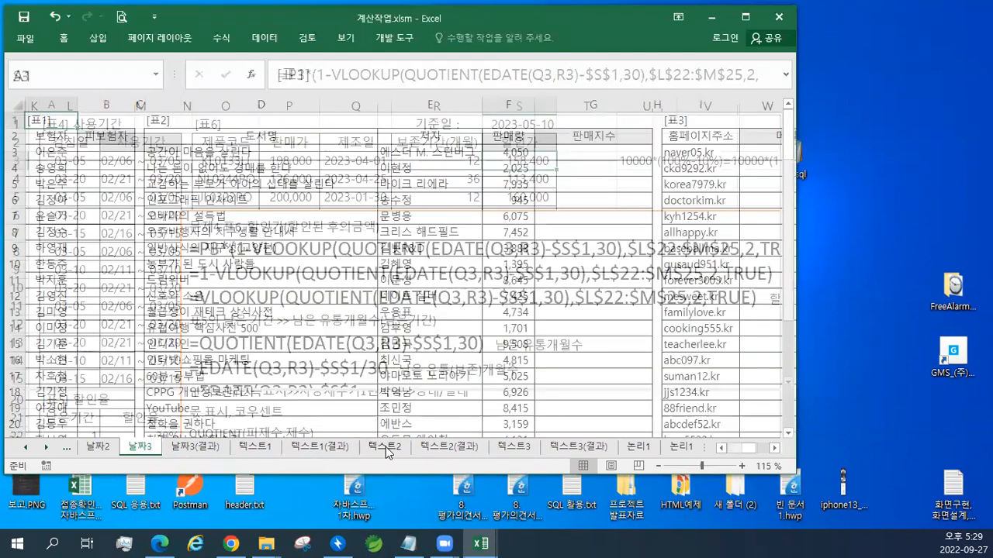
pyautogui.click(246, 448)
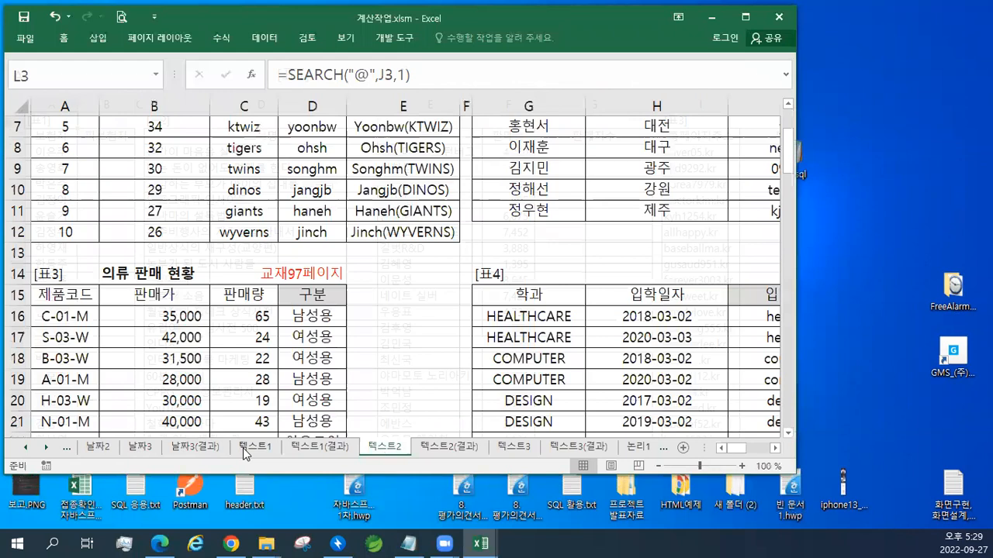
pyautogui.click(385, 450)
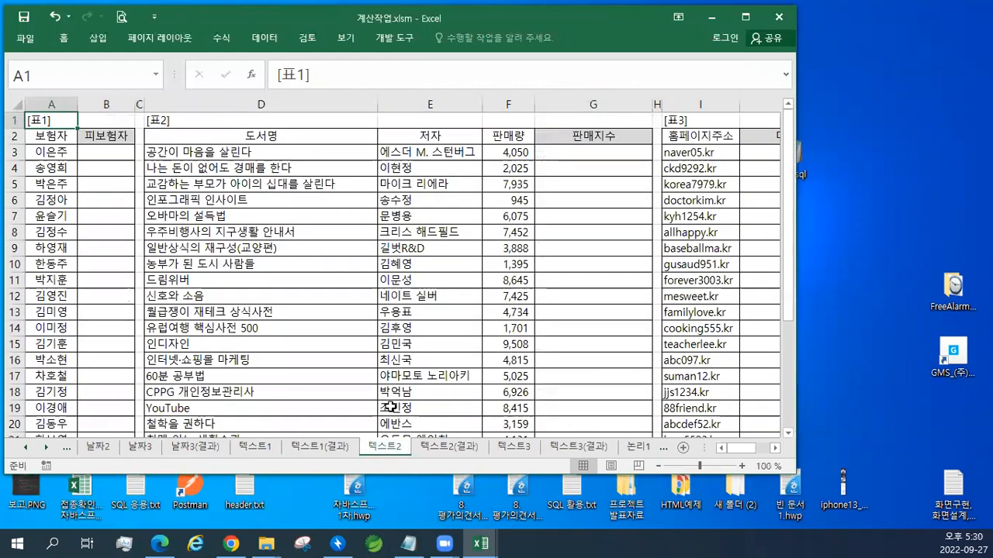